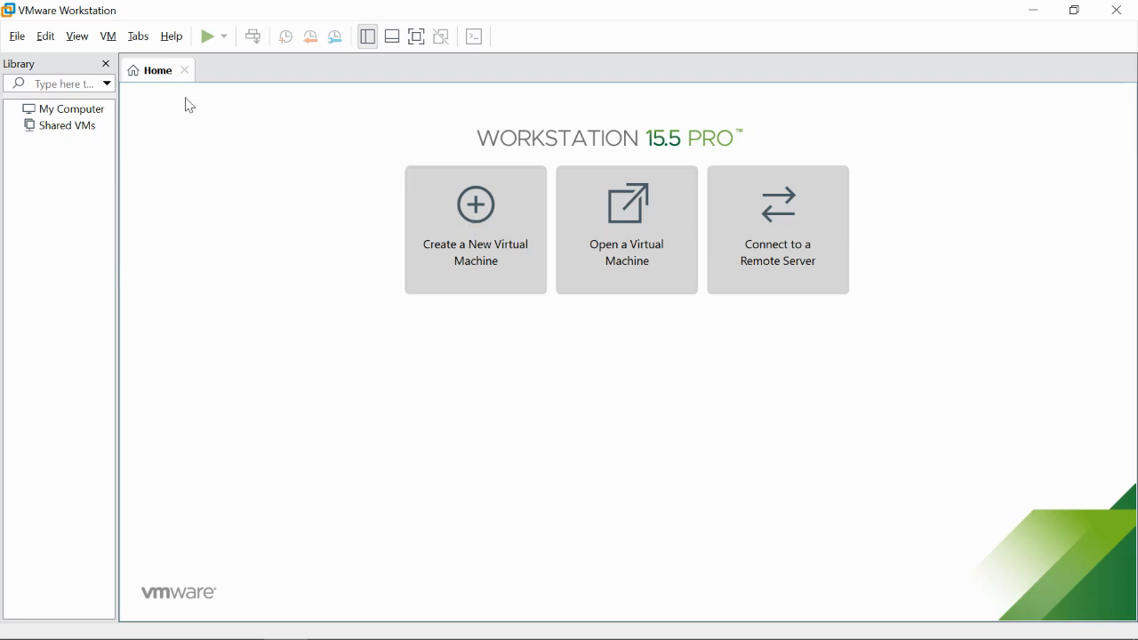
# - Start creating a new virtual machine from the VMware Workstation Home tab
pyautogui.click(18, 37)
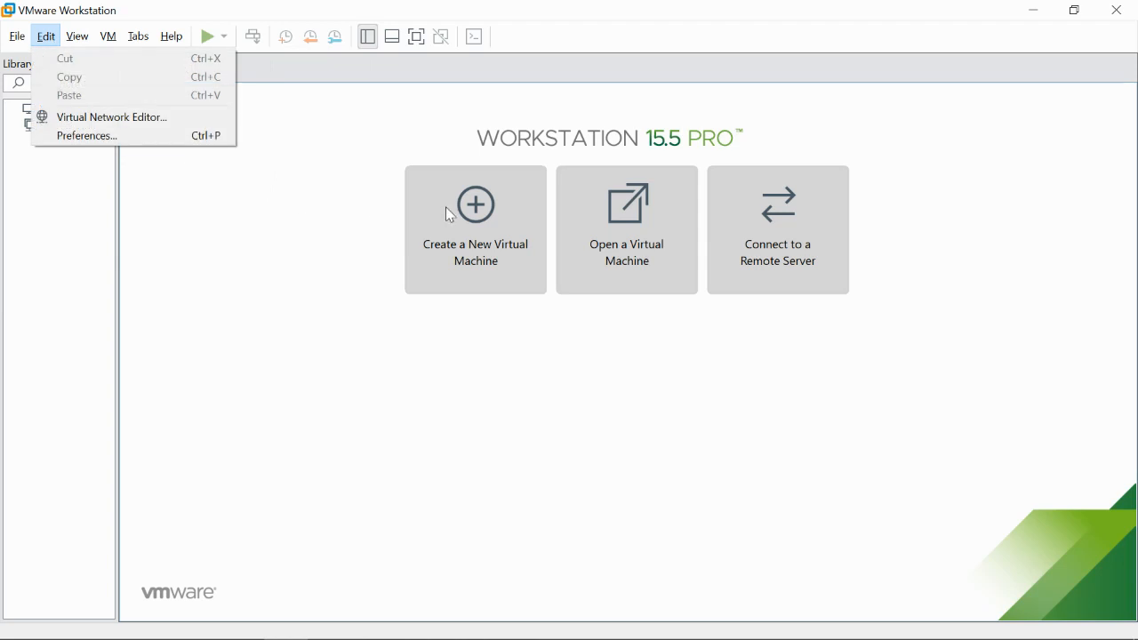
pyautogui.click(392, 210)
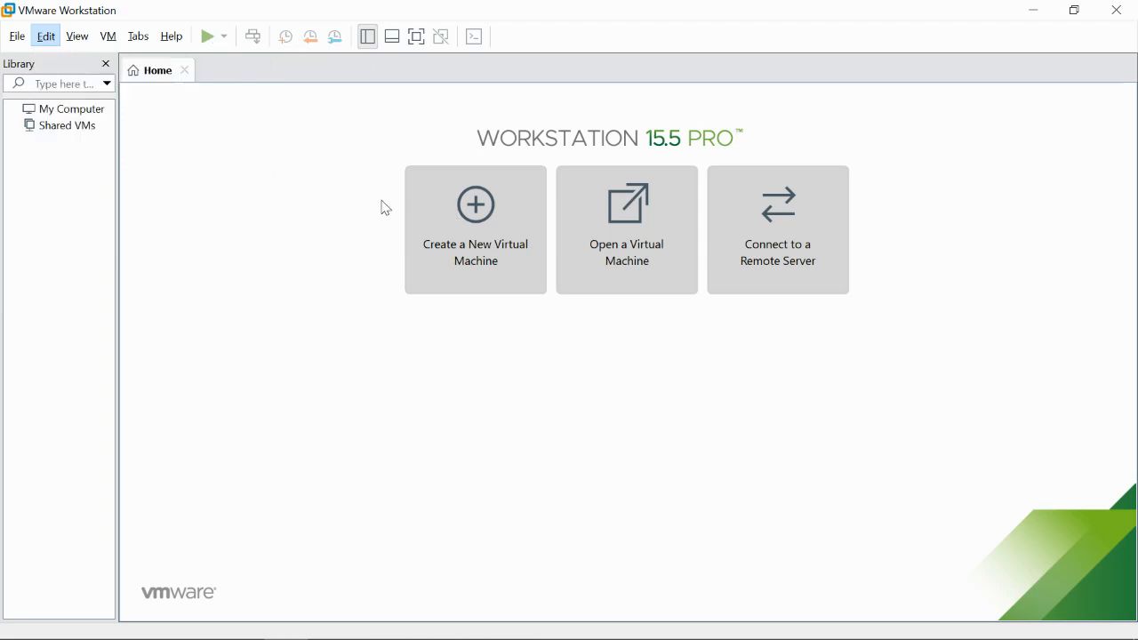
pyautogui.click(458, 231)
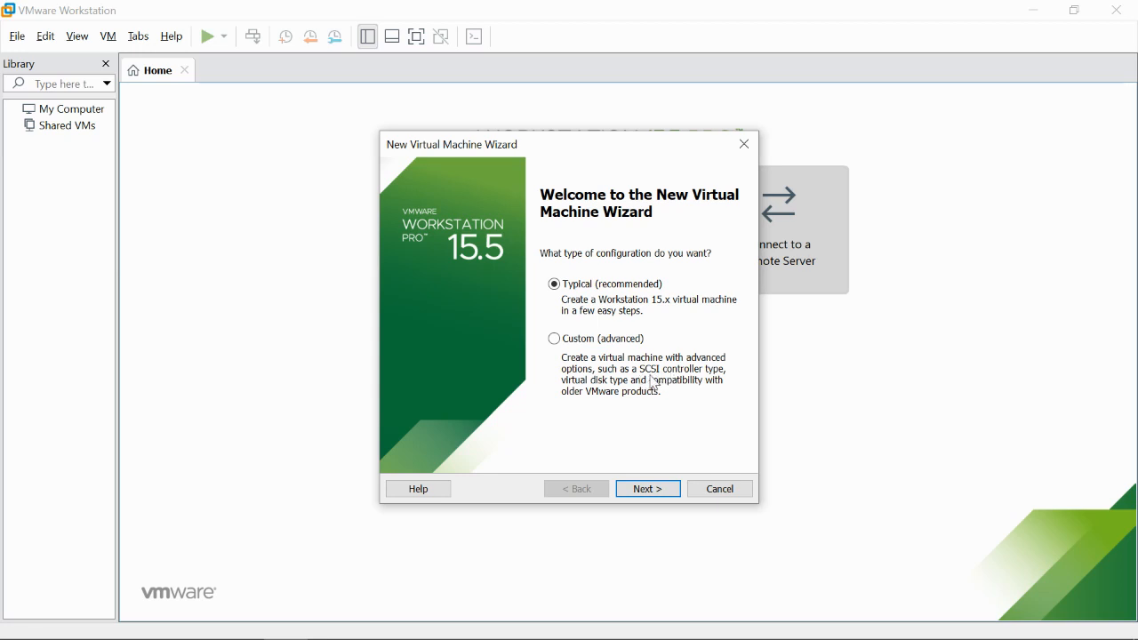
# - Continue past the wizard's welcome page with the Typical configuration
pyautogui.click(649, 487)
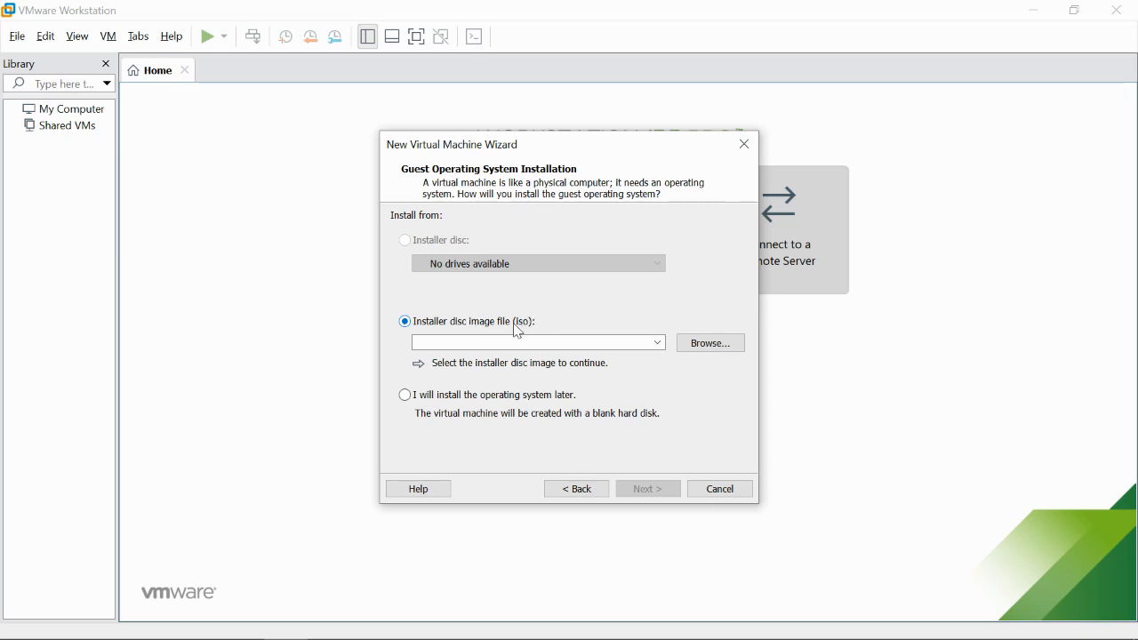
# - Use D:\LPU\Softwares\Win_7_64Bit.iso as the installer disc image and open the Easy Install help
pyautogui.click(712, 344)
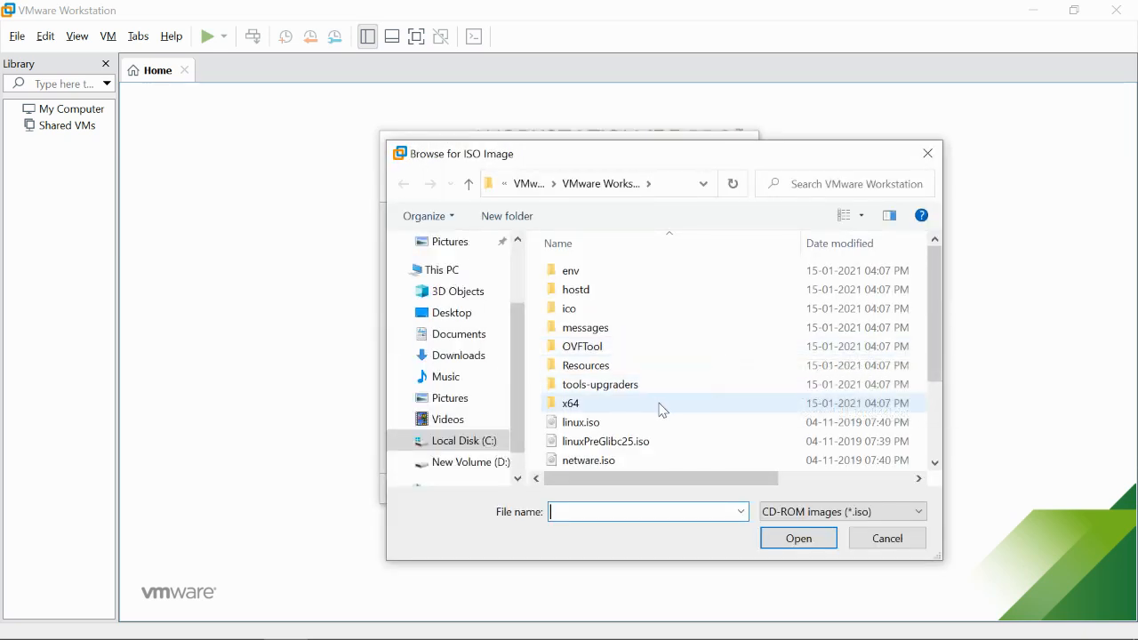
pyautogui.scroll(-2, 662, 409)
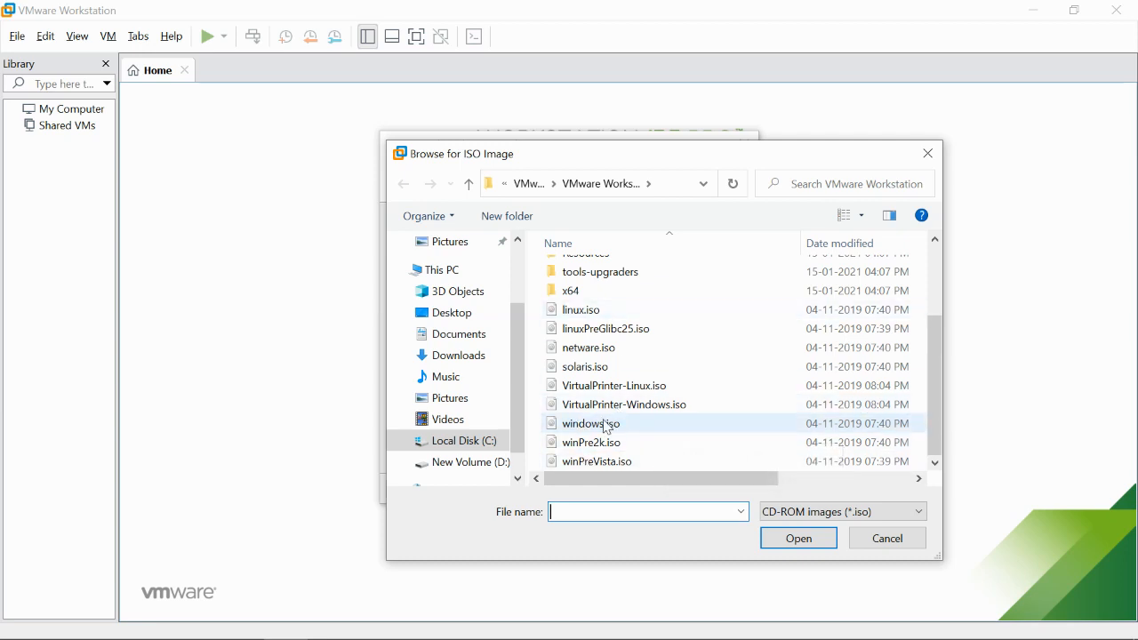
pyautogui.click(474, 465)
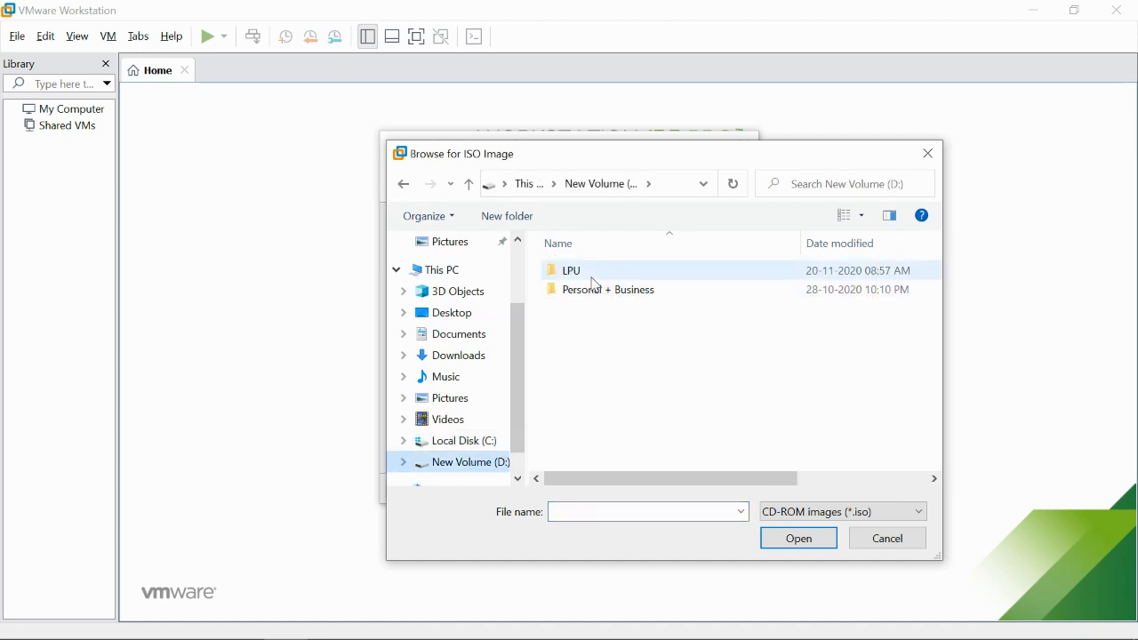
pyautogui.doubleClick(594, 283)
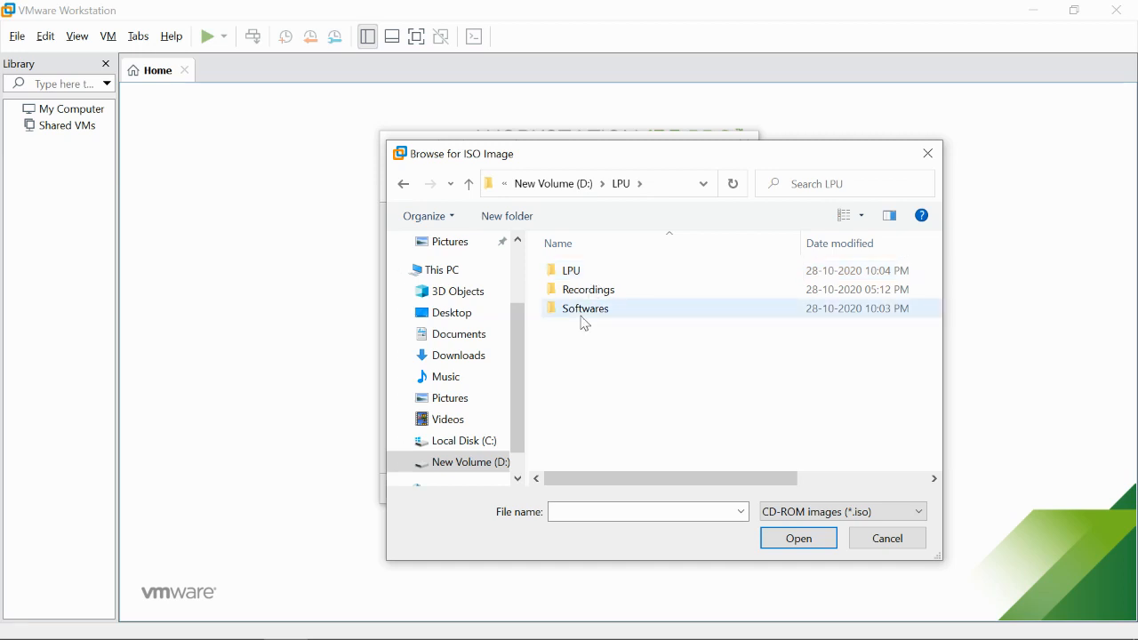
pyautogui.doubleClick(584, 311)
pyautogui.scroll(-2, 582, 419)
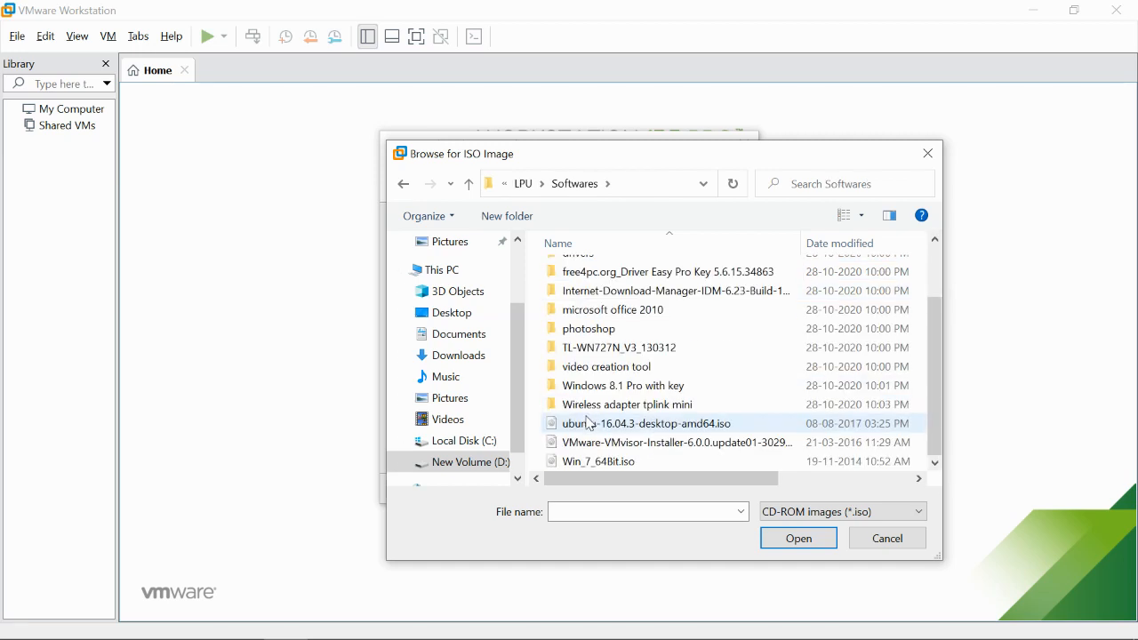
pyautogui.doubleClick(590, 461)
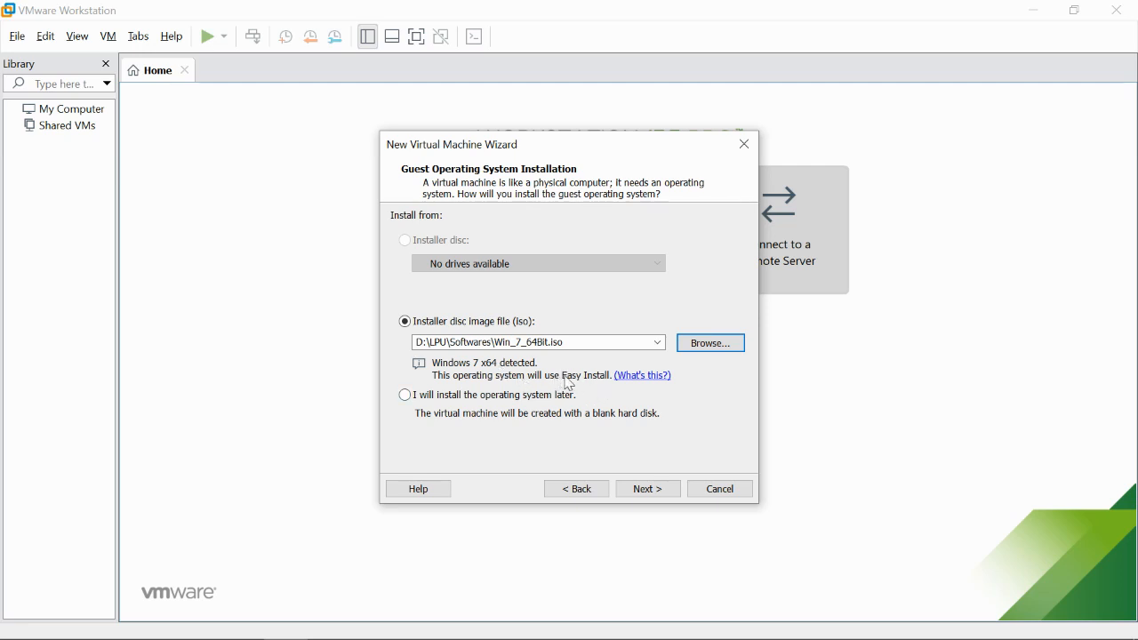
pyautogui.click(628, 380)
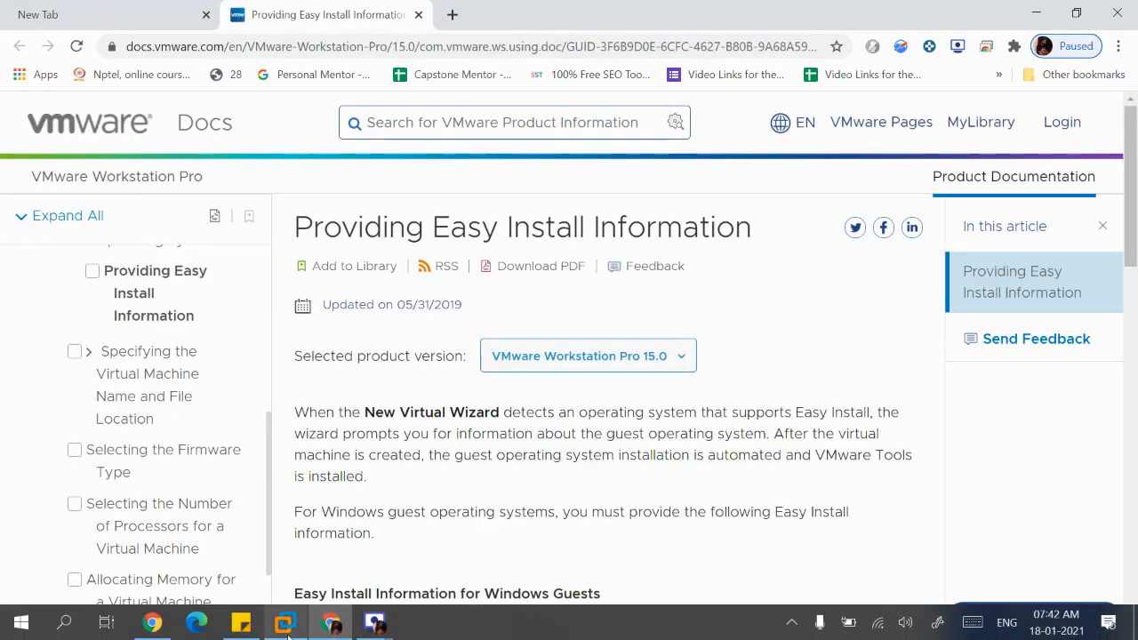
# - Switch from Chrome back to the VMware Workstation wizard
pyautogui.click(286, 625)
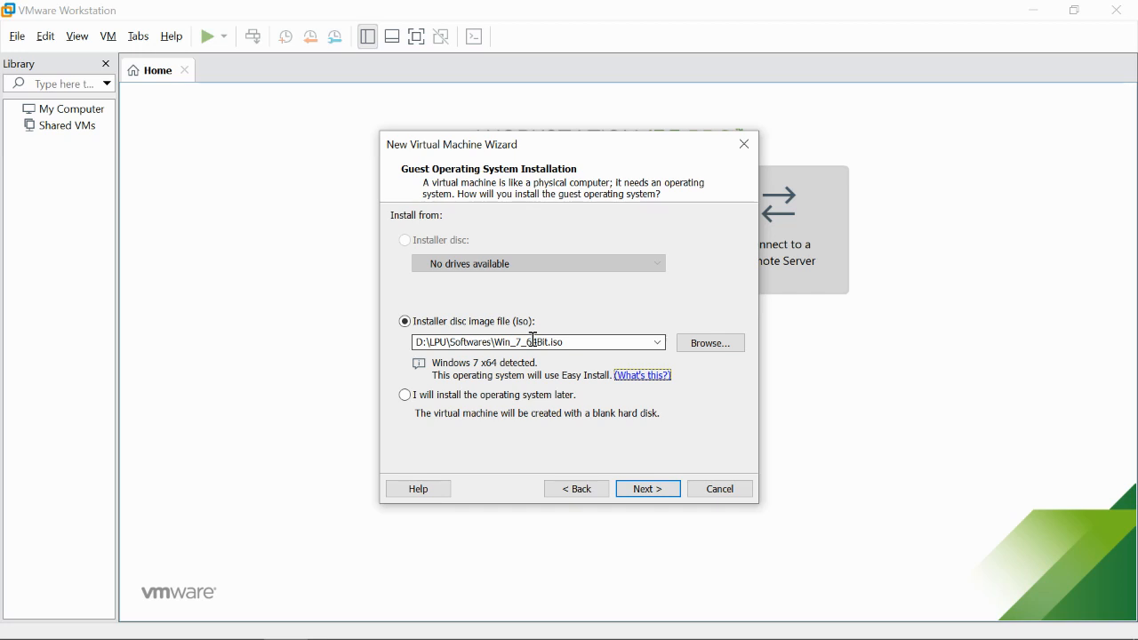
# - Choose Windows 7 Ultimate as the Easy Install version
pyautogui.click(666, 499)
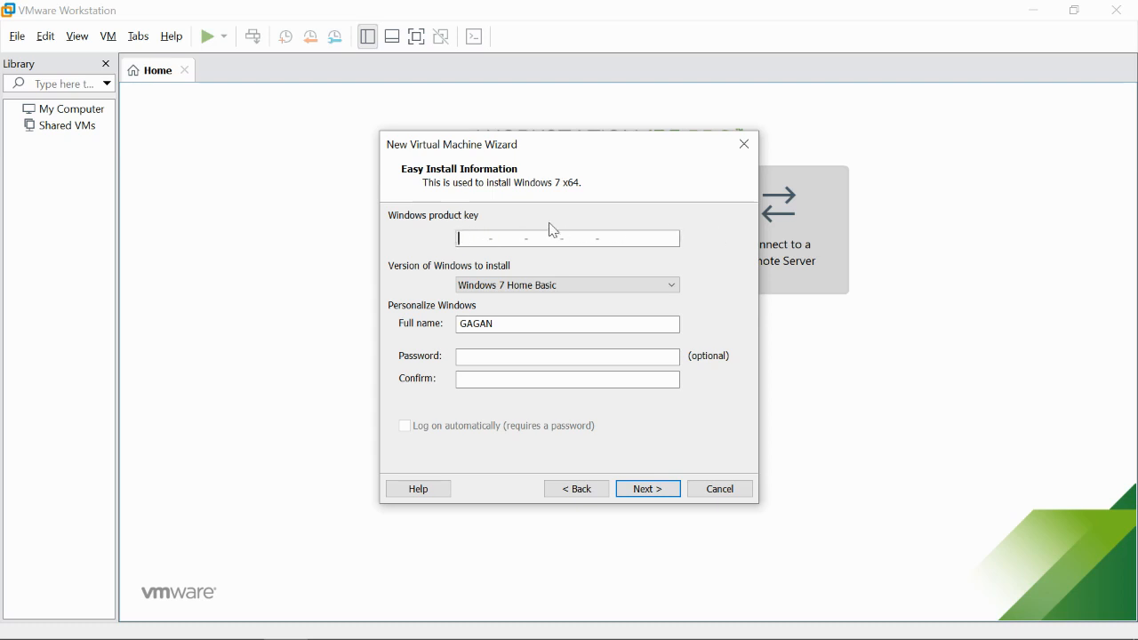
pyautogui.click(489, 289)
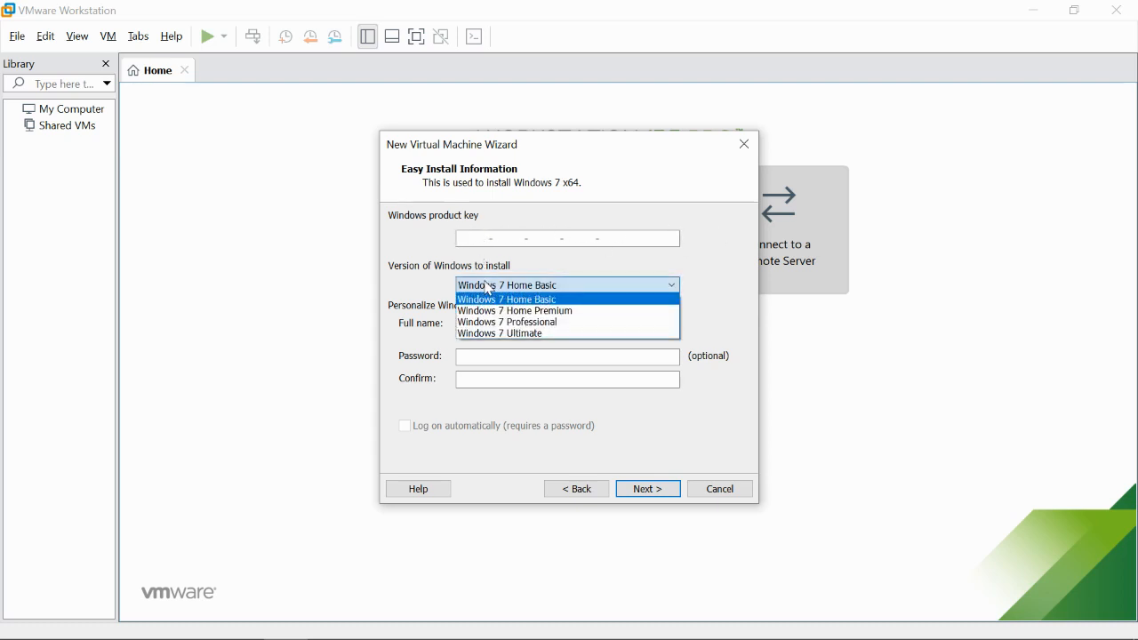
pyautogui.click(495, 338)
pyautogui.click(547, 285)
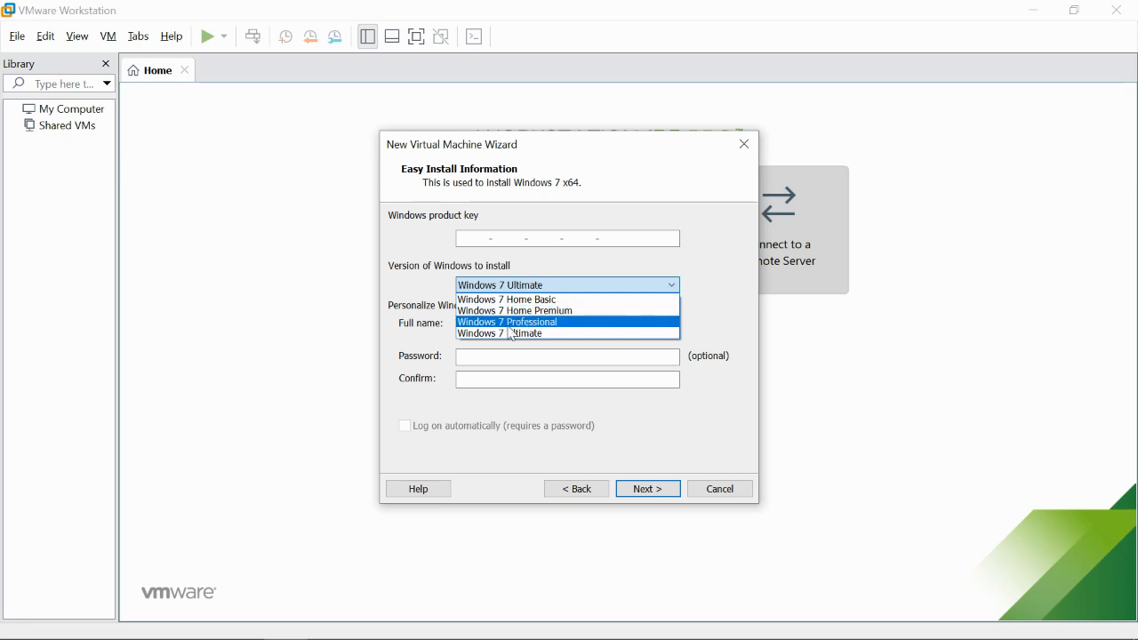
pyautogui.click(514, 334)
# - Set the Easy Install full name to CSE427
pyautogui.click(510, 327)
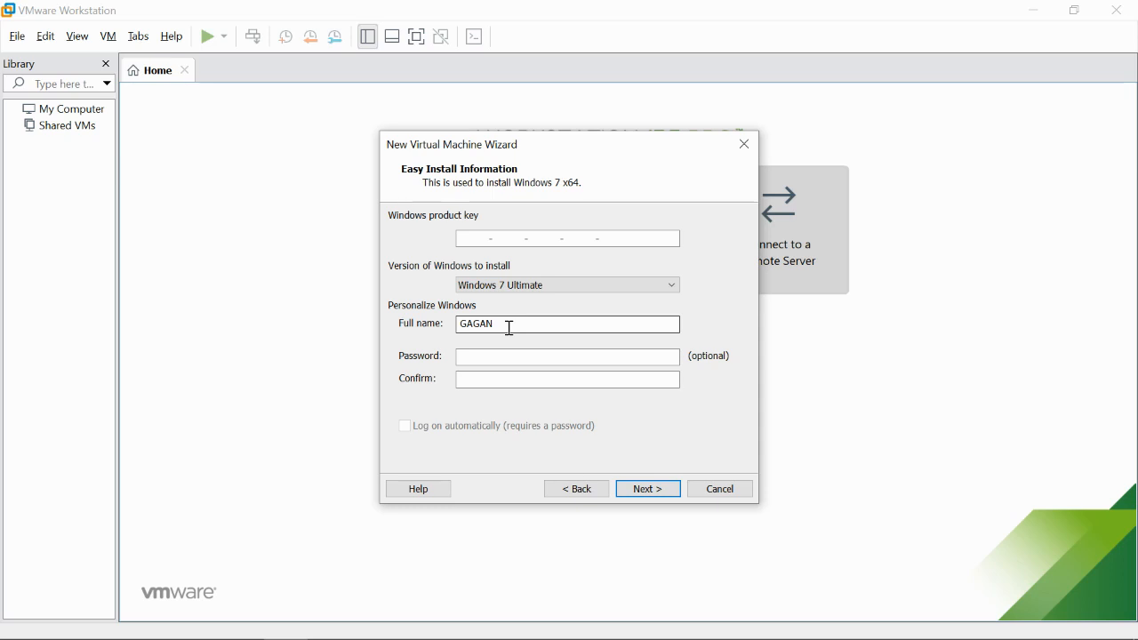
pyautogui.press('BackSpace')
pyautogui.press('BackSpace')
pyautogui.press('BackSpace')
pyautogui.press('BackSpace')
pyautogui.press('BackSpace')
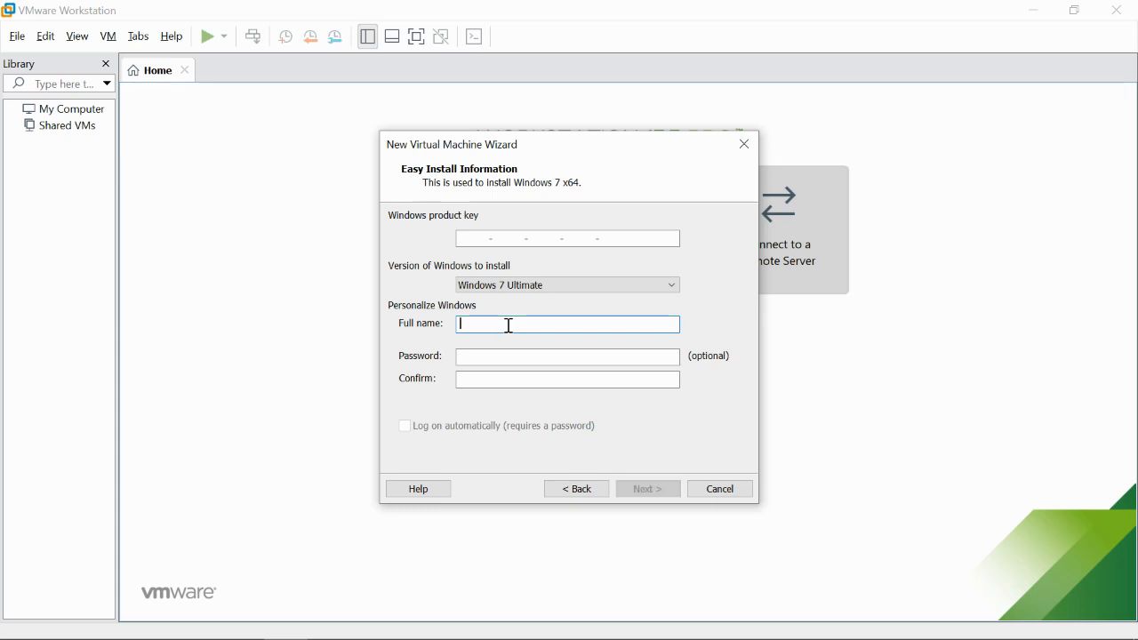
pyautogui.write('t')
pyautogui.press('BackSpace')
pyautogui.write('t')
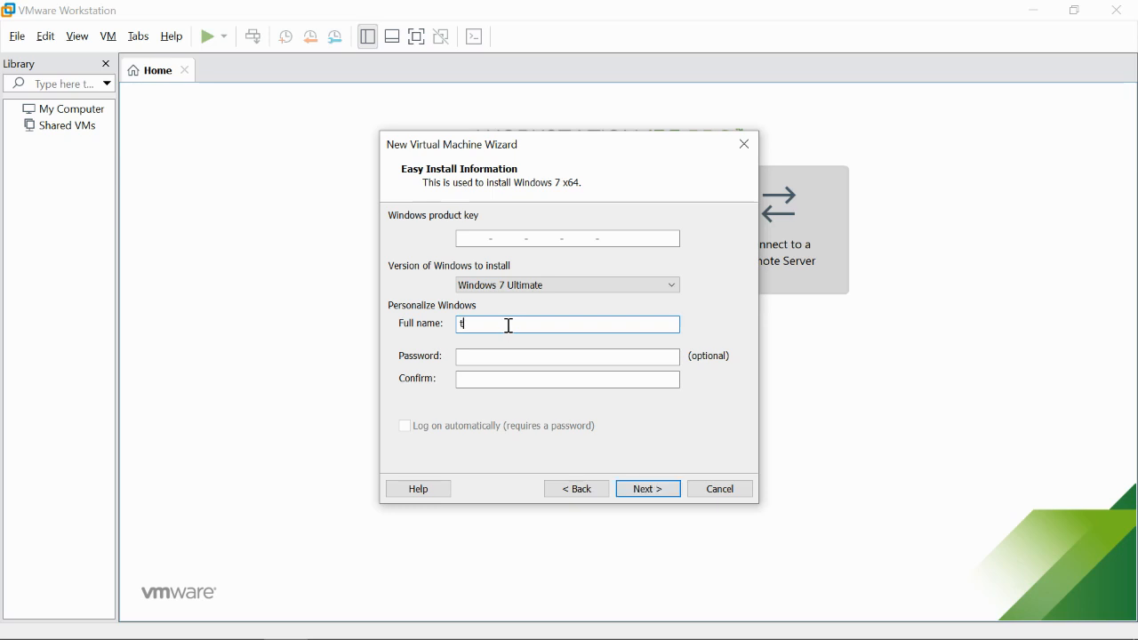
pyautogui.write('emp')
pyautogui.press('BackSpace')
pyautogui.press('BackSpace')
pyautogui.press('BackSpace')
pyautogui.press('BackSpace')
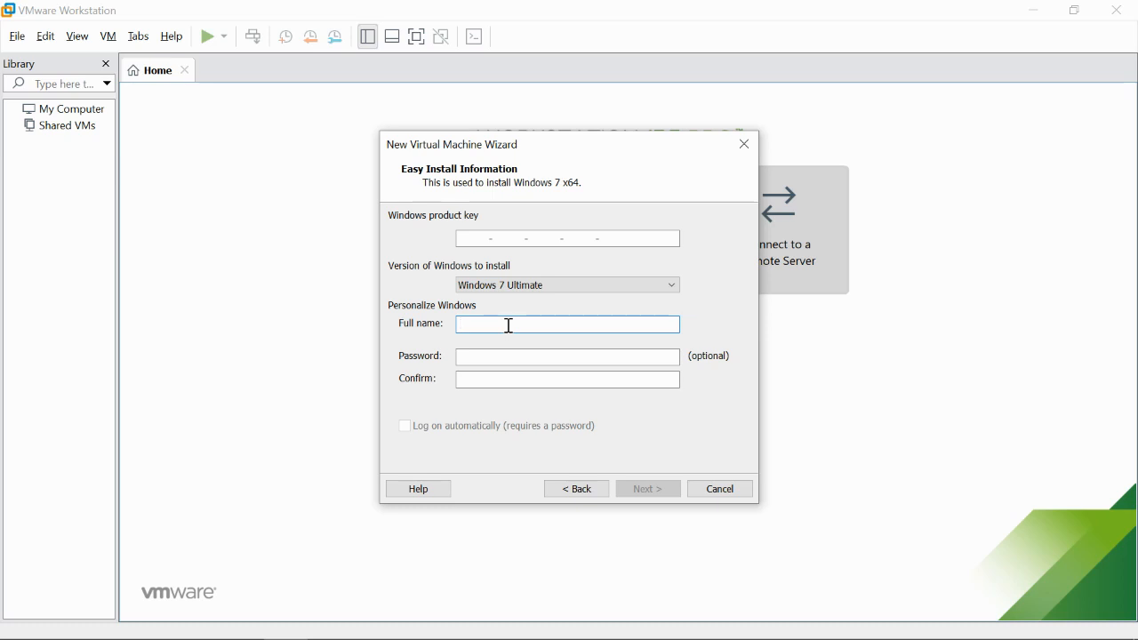
pyautogui.write('CSE')
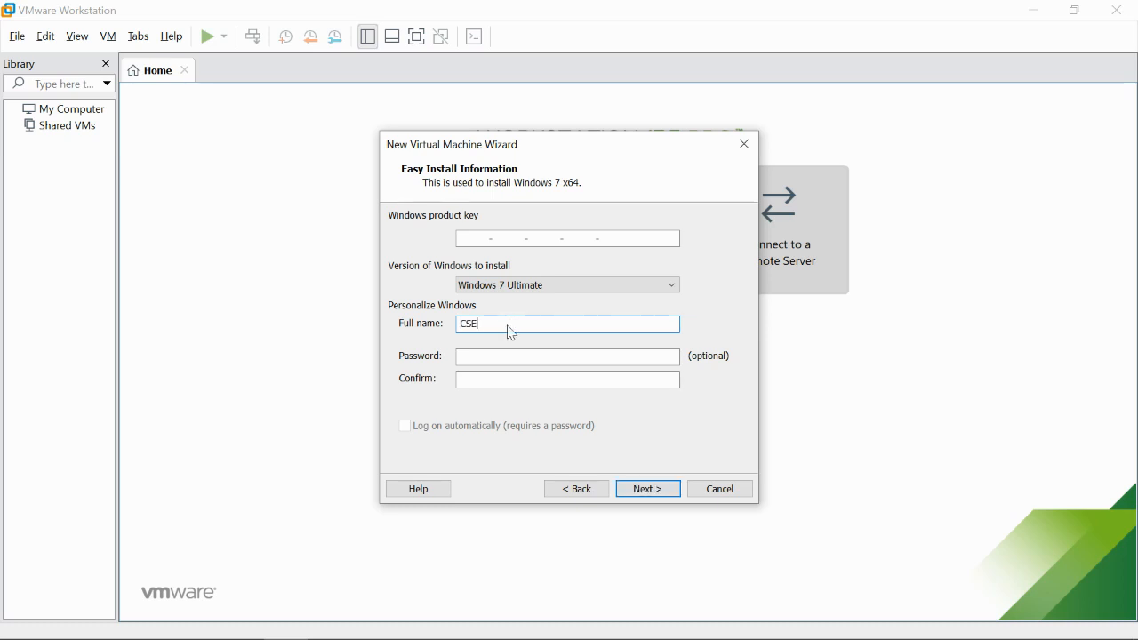
pyautogui.write('427')
# - Enter and confirm the account password, then continue past Easy Install Information
pyautogui.press('Tab')
pyautogui.click(527, 356)
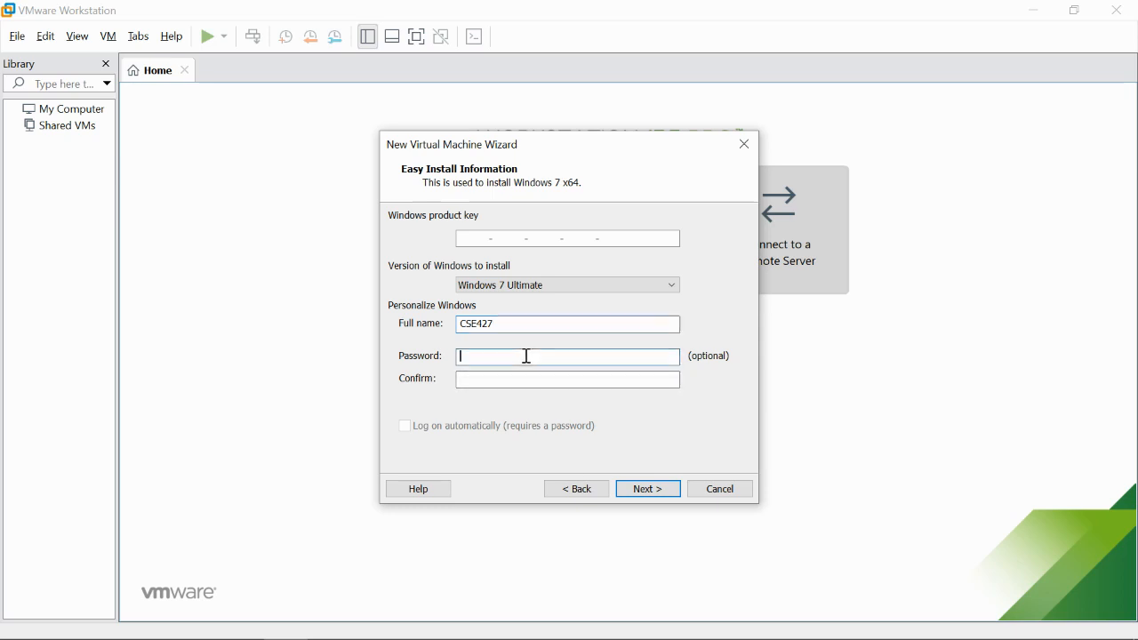
pyautogui.write('123456')
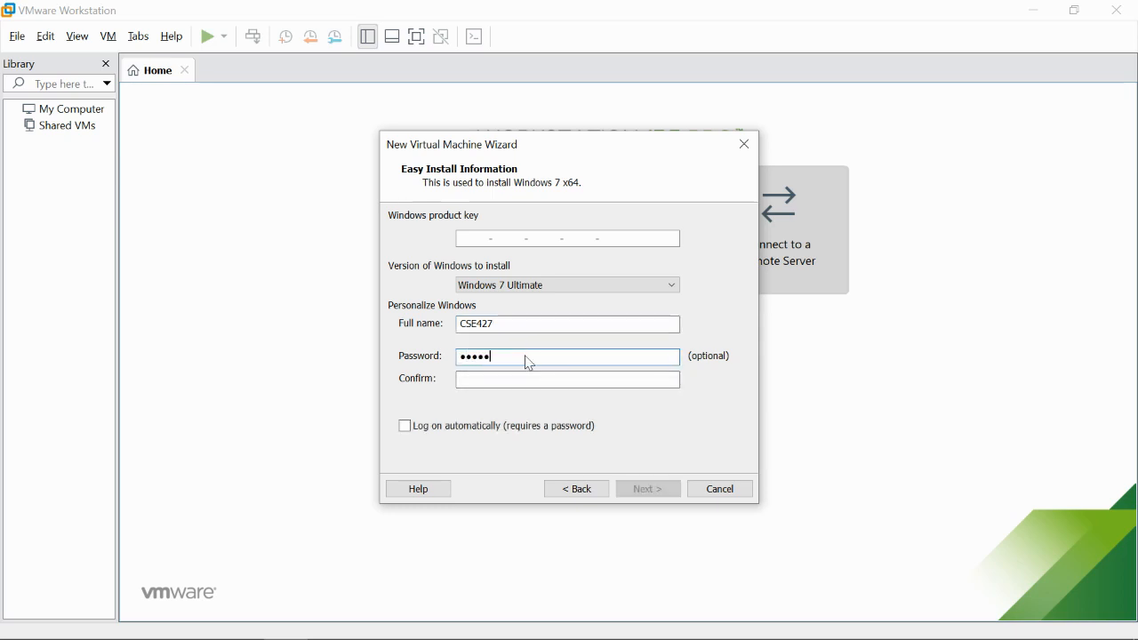
pyautogui.press('Tab')
pyautogui.write('123')
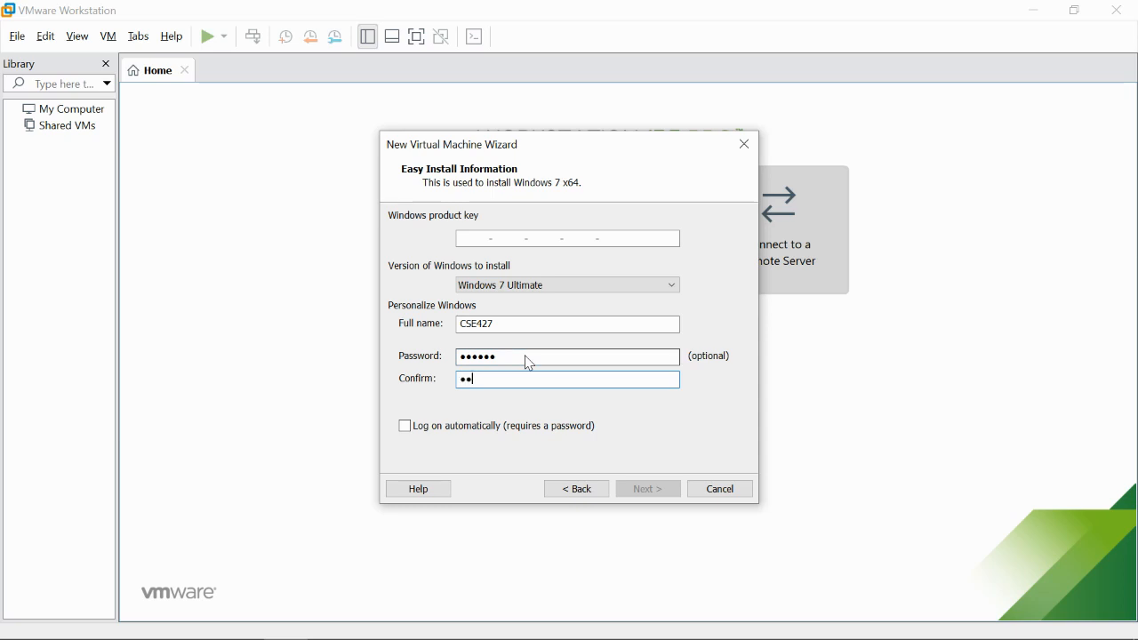
pyautogui.write('456')
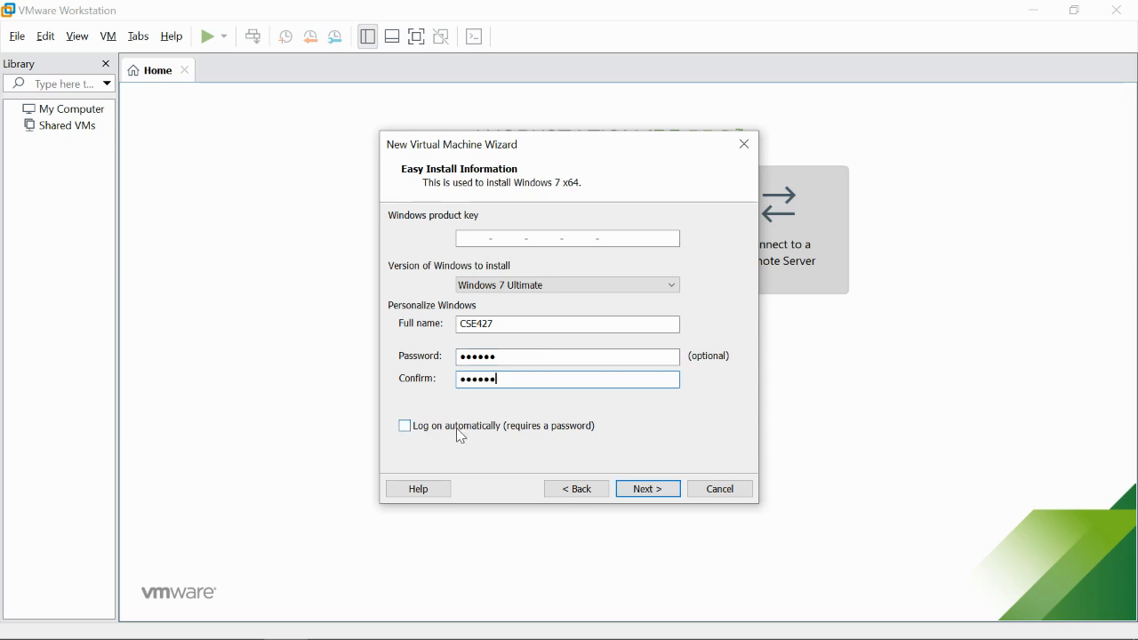
pyautogui.click(632, 494)
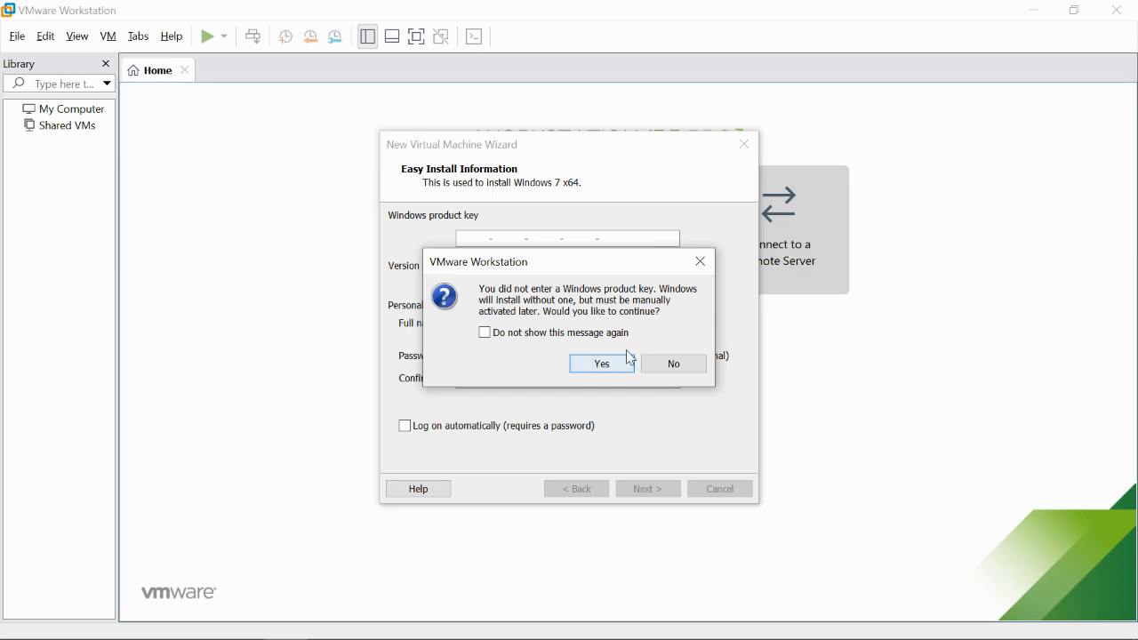
# - Proceed without a Windows product key
pyautogui.click(602, 365)
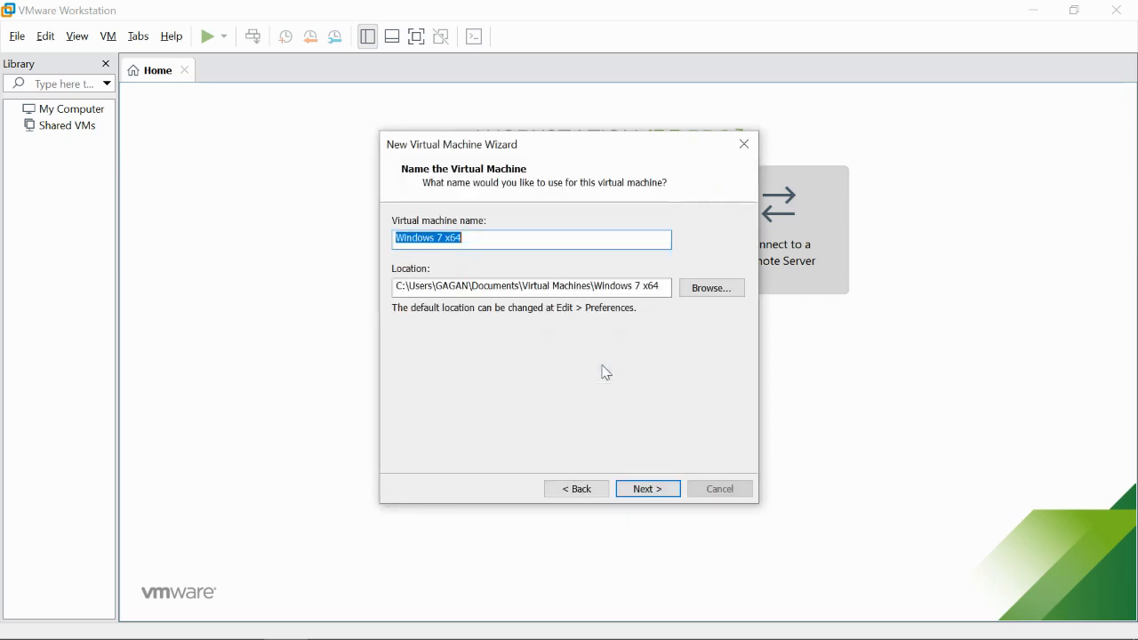
pyautogui.click(578, 498)
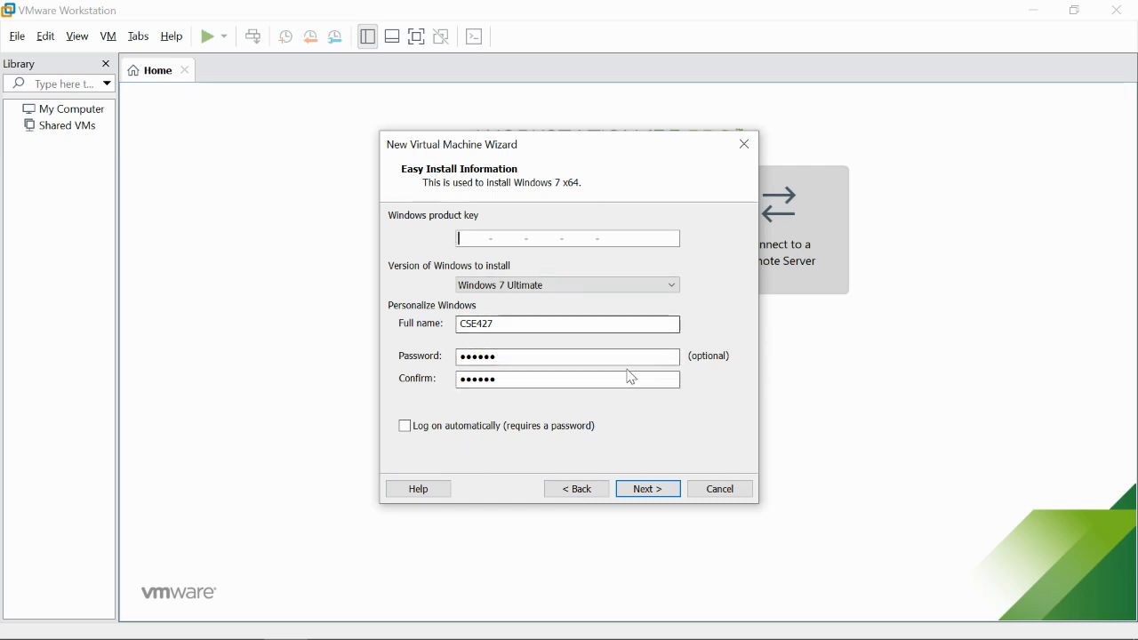
pyautogui.click(634, 491)
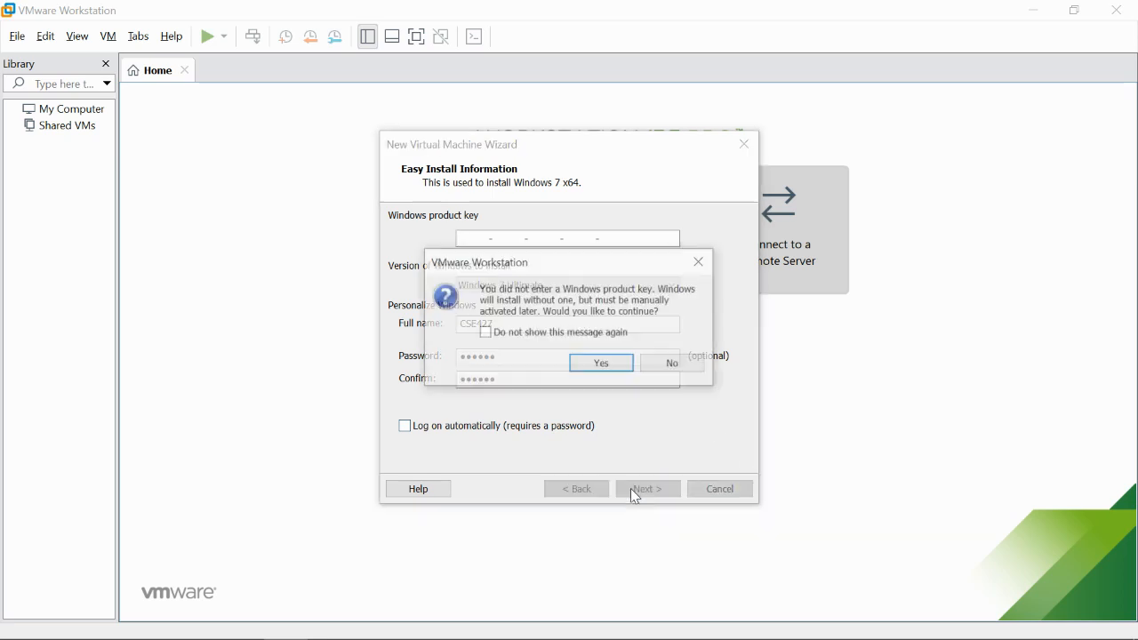
pyautogui.click(614, 364)
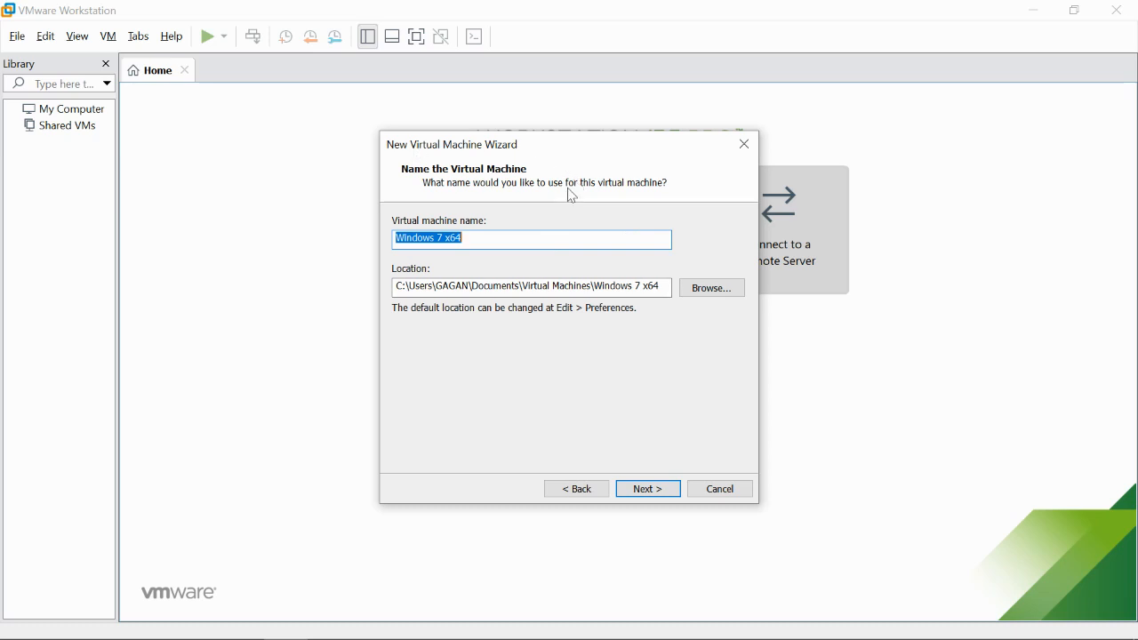
# - Name the virtual machine CSE427 and browse for its location folder
pyautogui.click(496, 237)
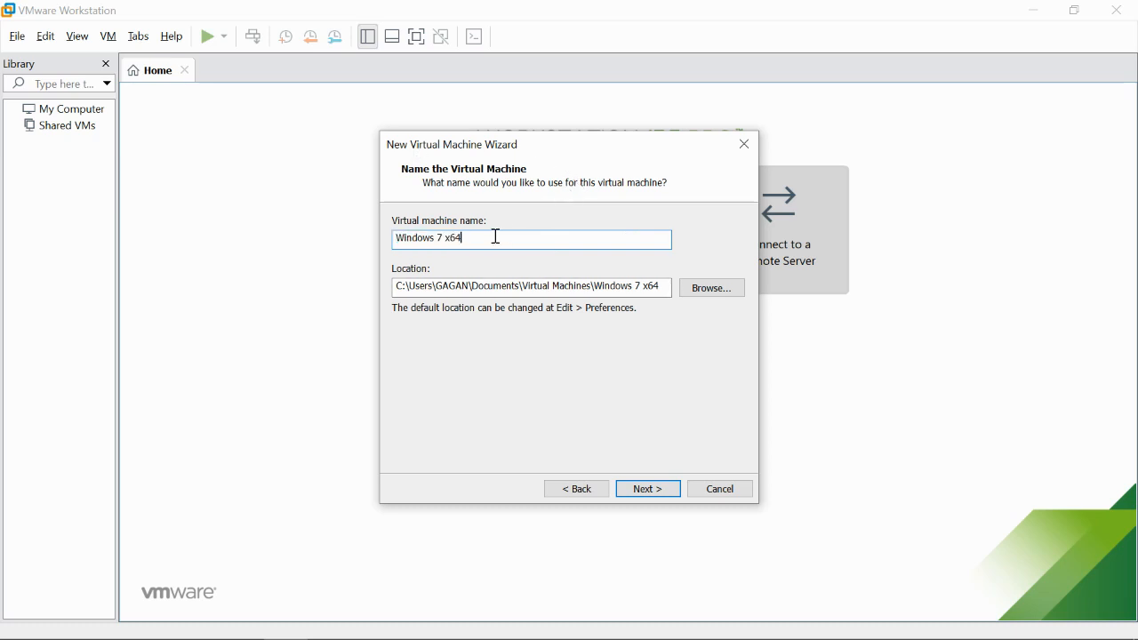
pyautogui.press('BackSpace')
pyautogui.press('BackSpace')
pyautogui.press('BackSpace')
pyautogui.press('BackSpace')
pyautogui.press('BackSpace')
pyautogui.press('BackSpace')
pyautogui.press('BackSpace')
pyautogui.press('BackSpace')
pyautogui.press('BackSpace')
pyautogui.press('BackSpace')
pyautogui.press('BackSpace')
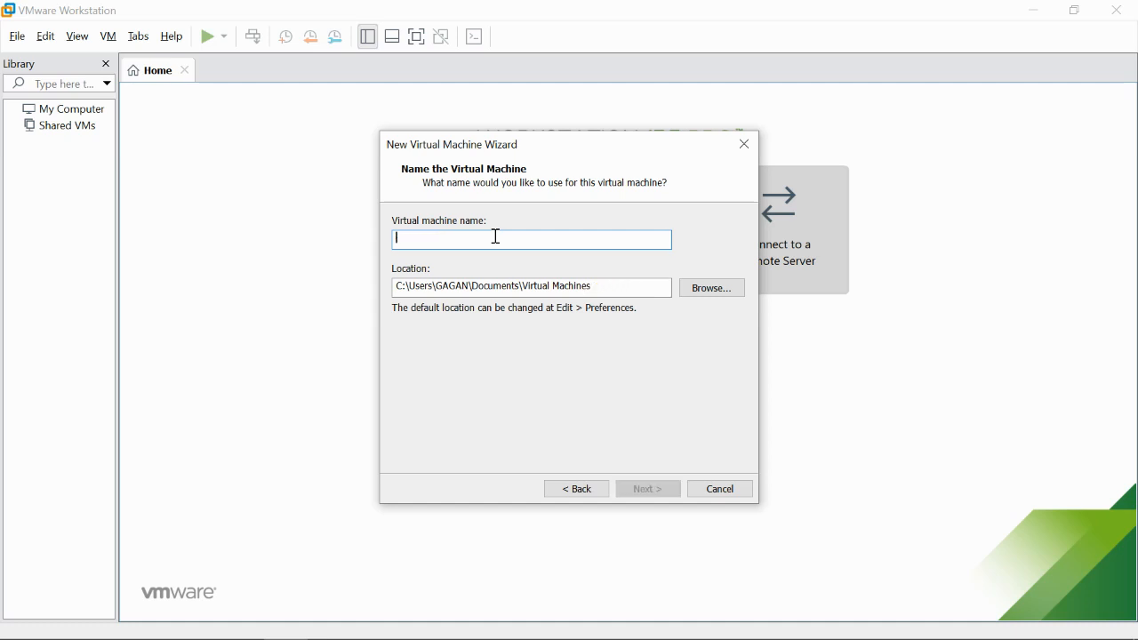
pyautogui.write('CSE427')
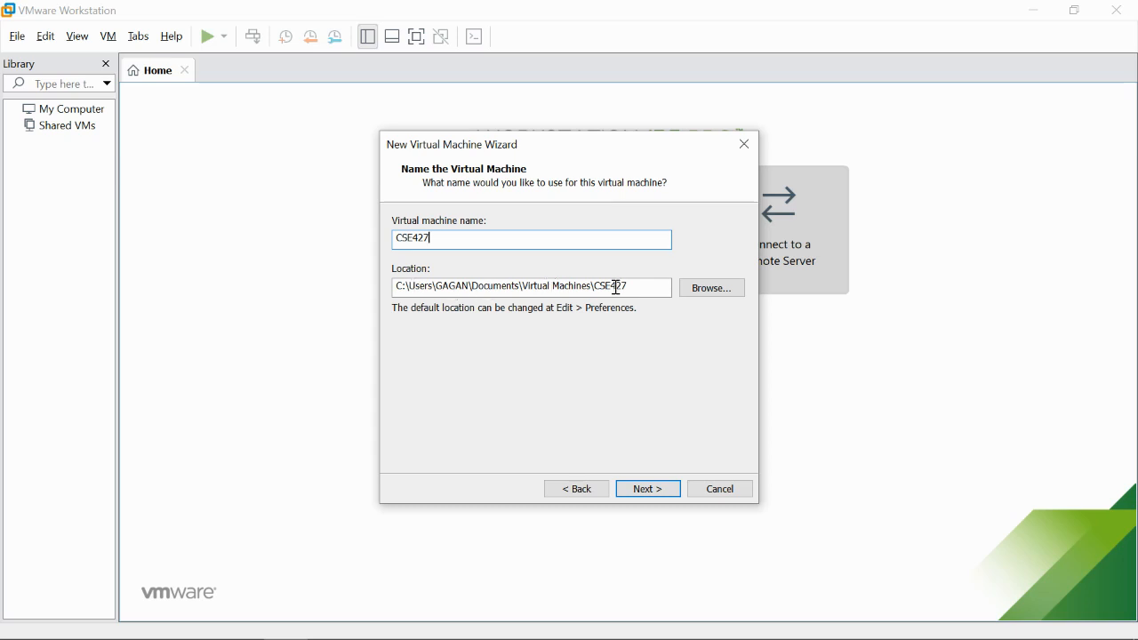
pyautogui.click(695, 291)
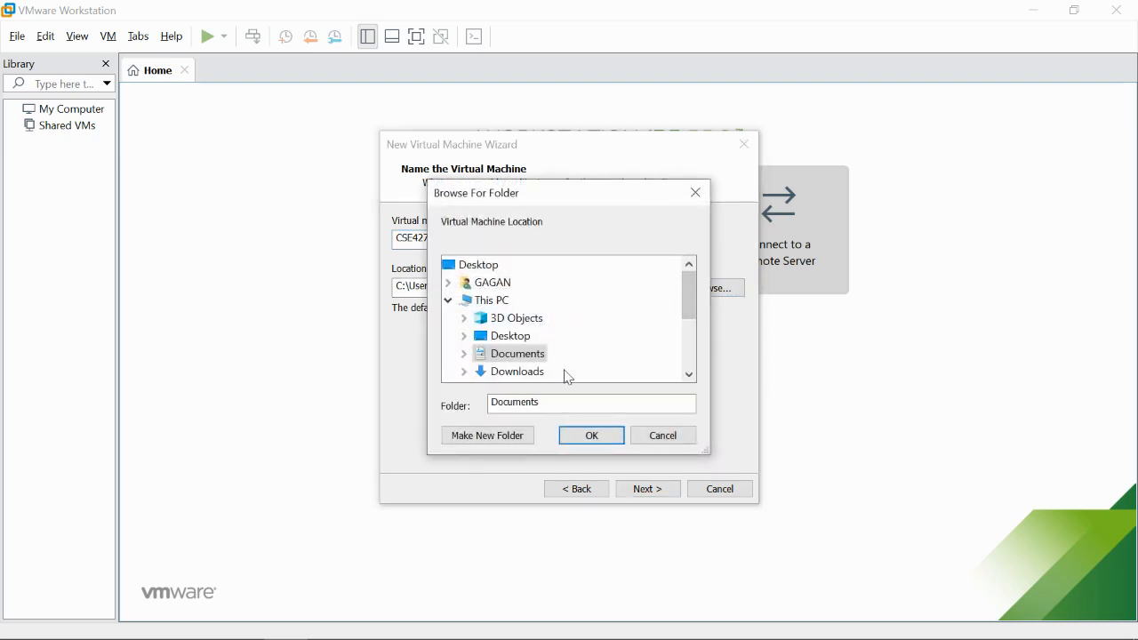
pyautogui.scroll(-3, 564, 368)
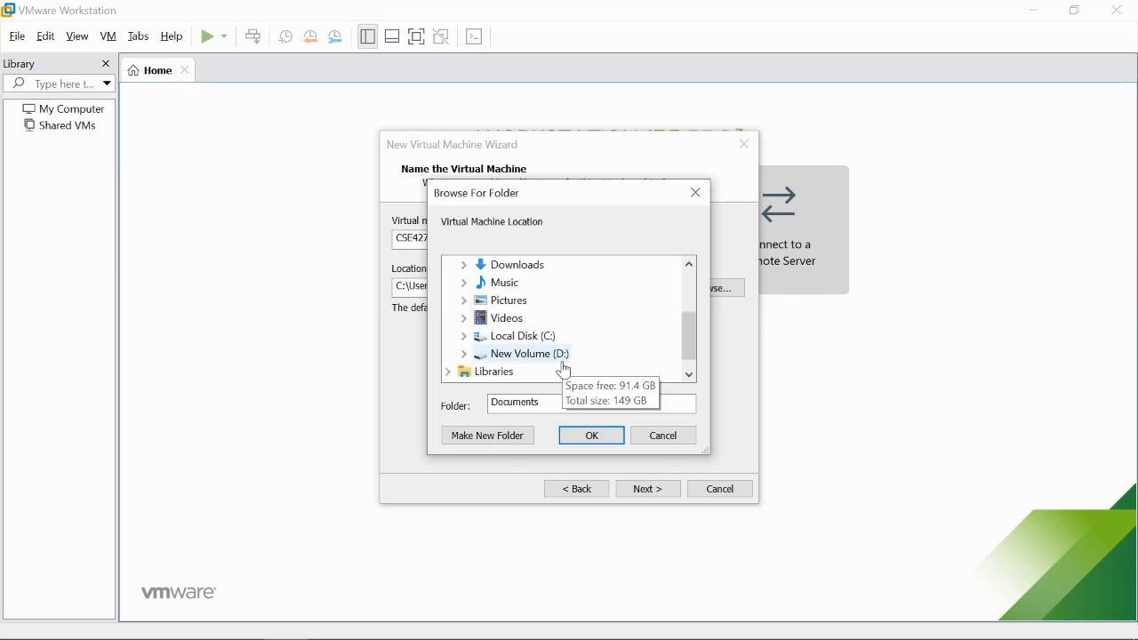
pyautogui.scroll(3, 567, 368)
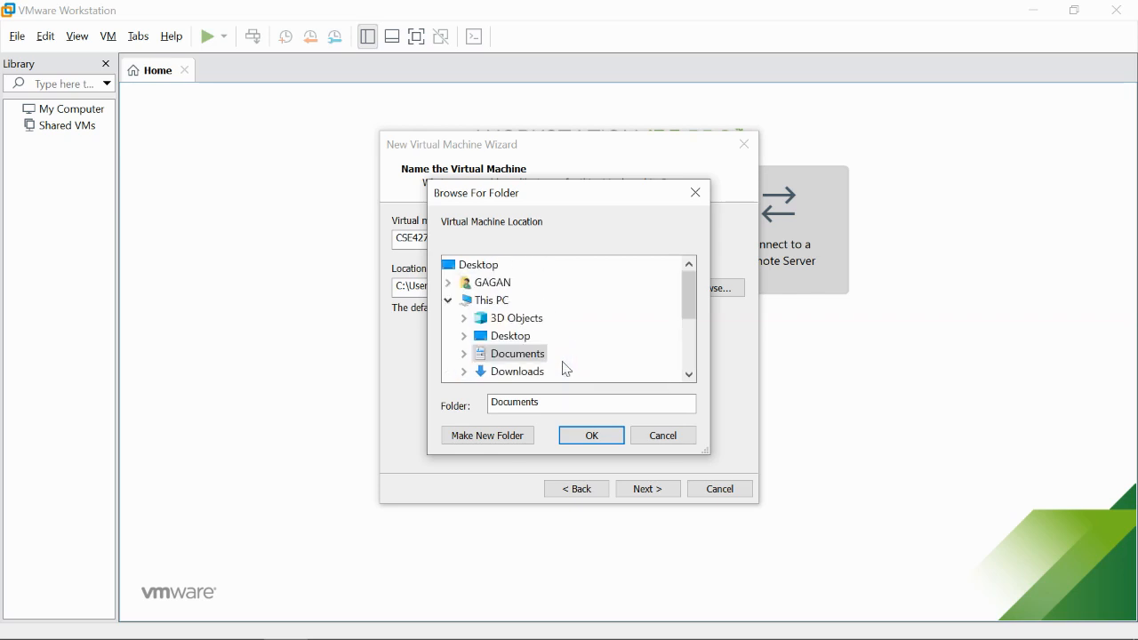
pyautogui.click(667, 442)
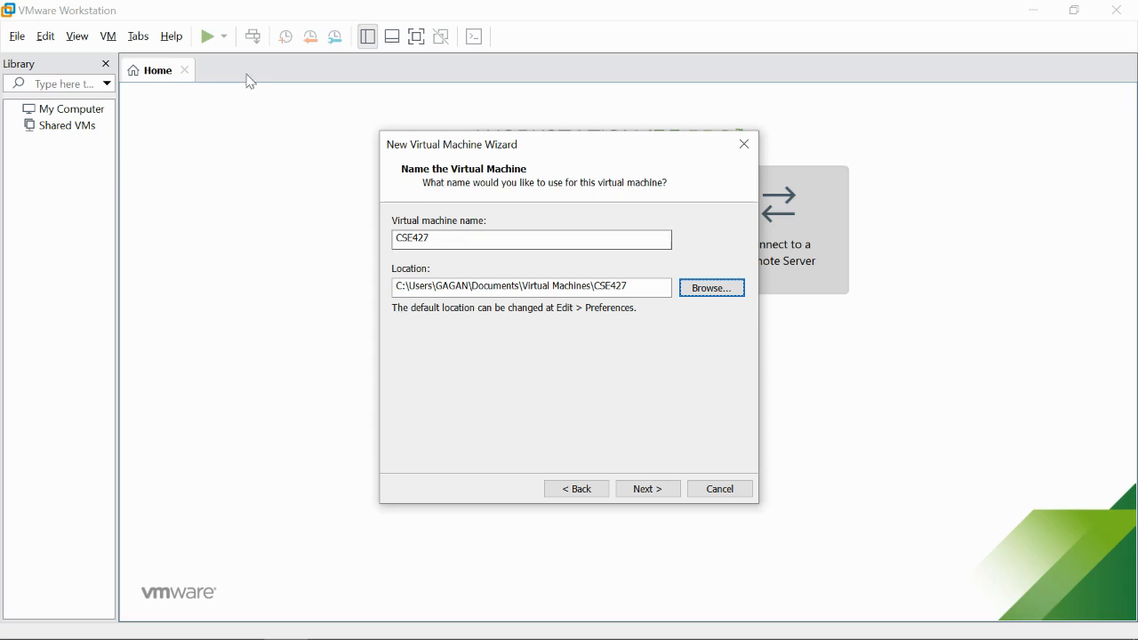
pyautogui.click(47, 45)
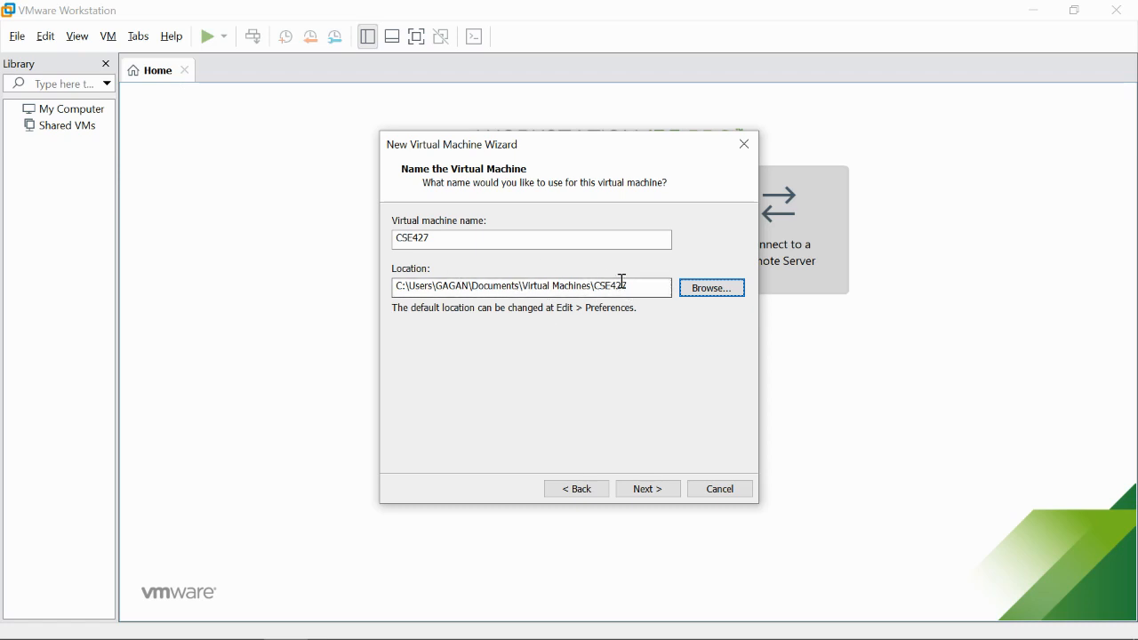
# - Advance to the Specify Disk Capacity page after rechecking the machine name
pyautogui.click(651, 487)
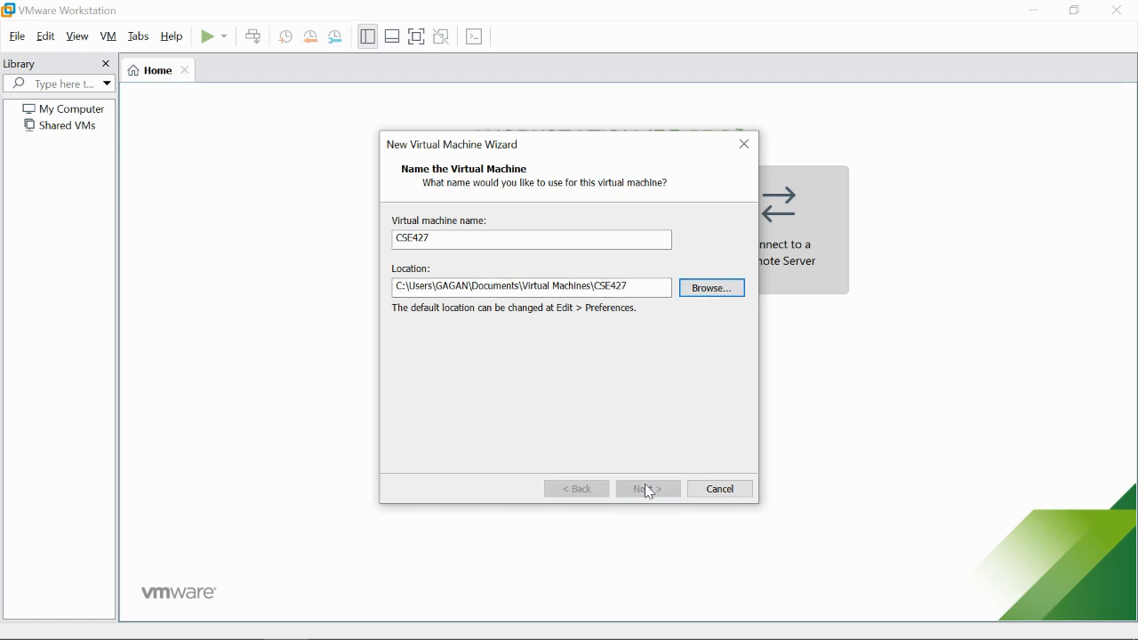
pyautogui.click(576, 490)
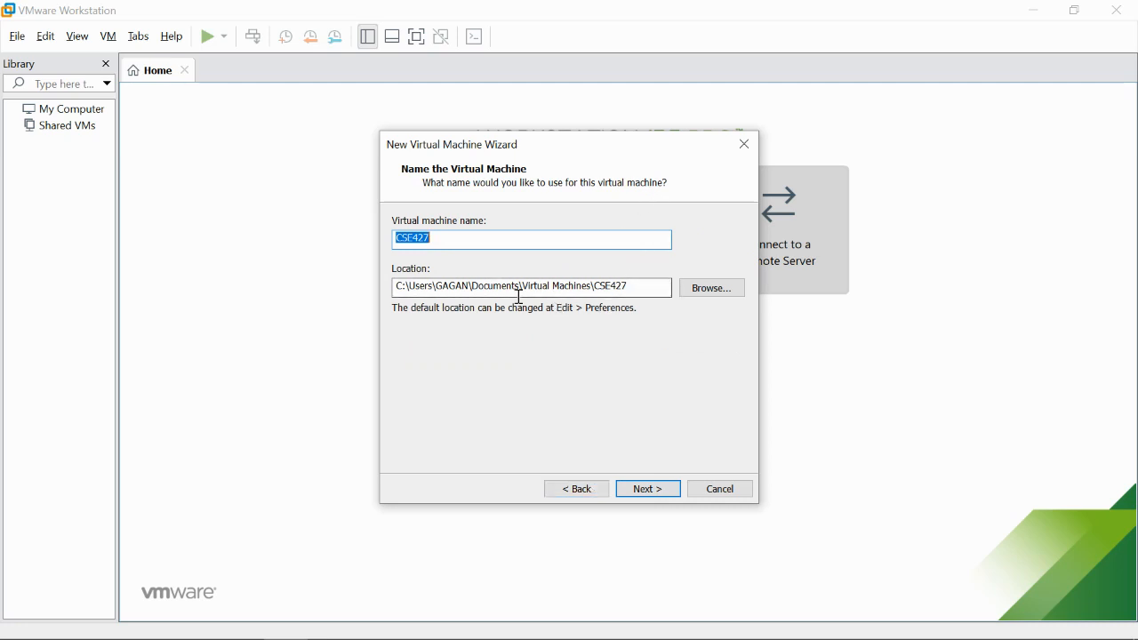
pyautogui.click(636, 491)
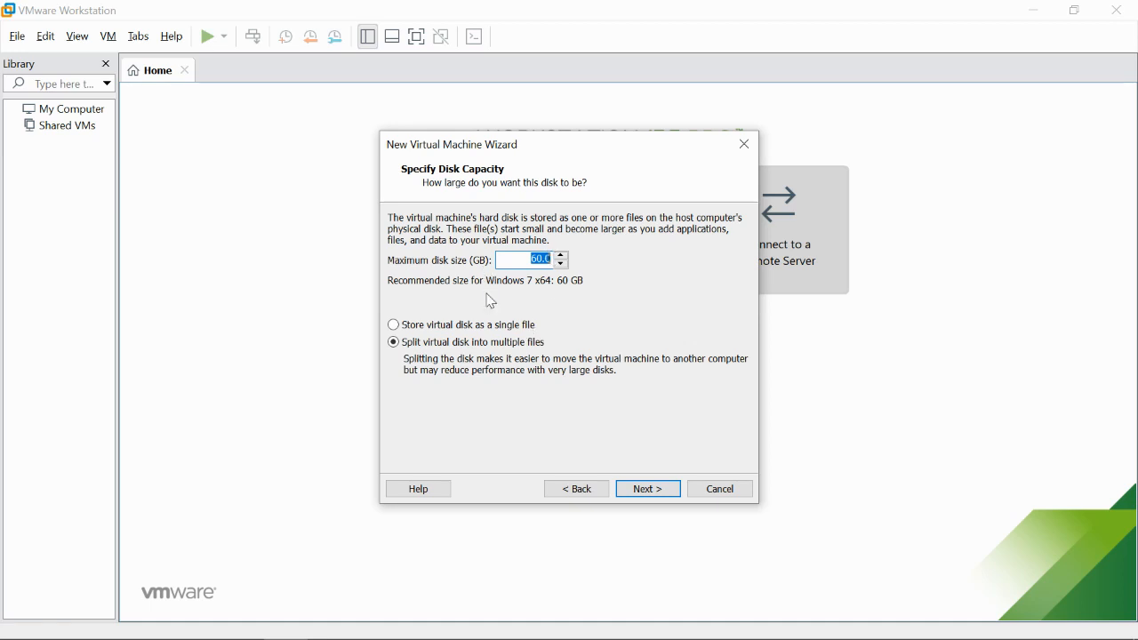
pyautogui.click(469, 327)
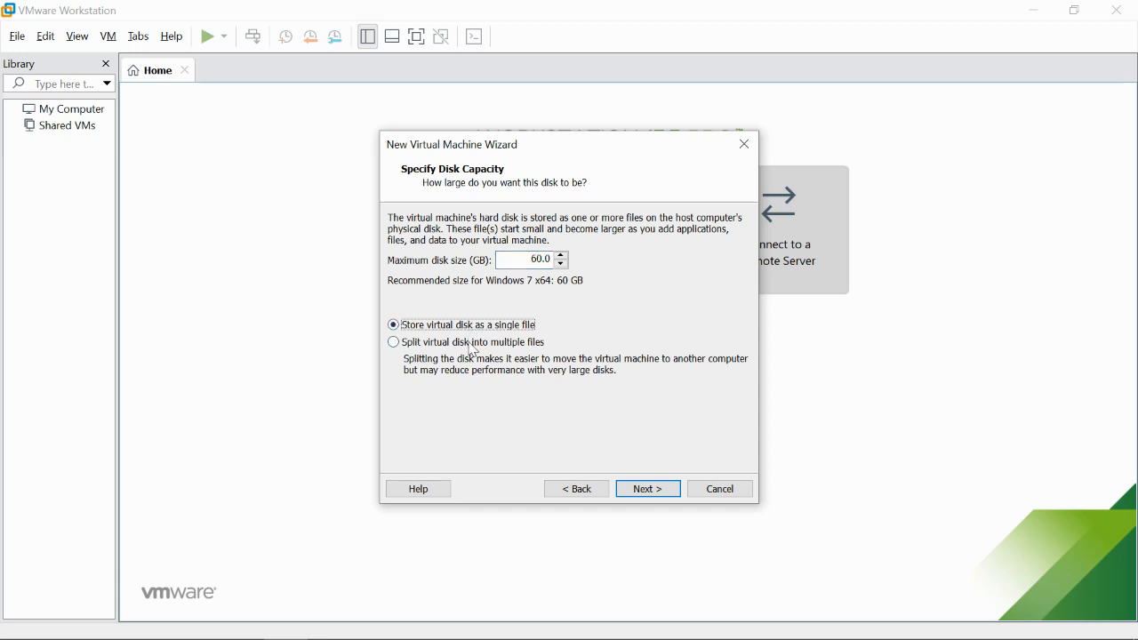
pyautogui.click(471, 347)
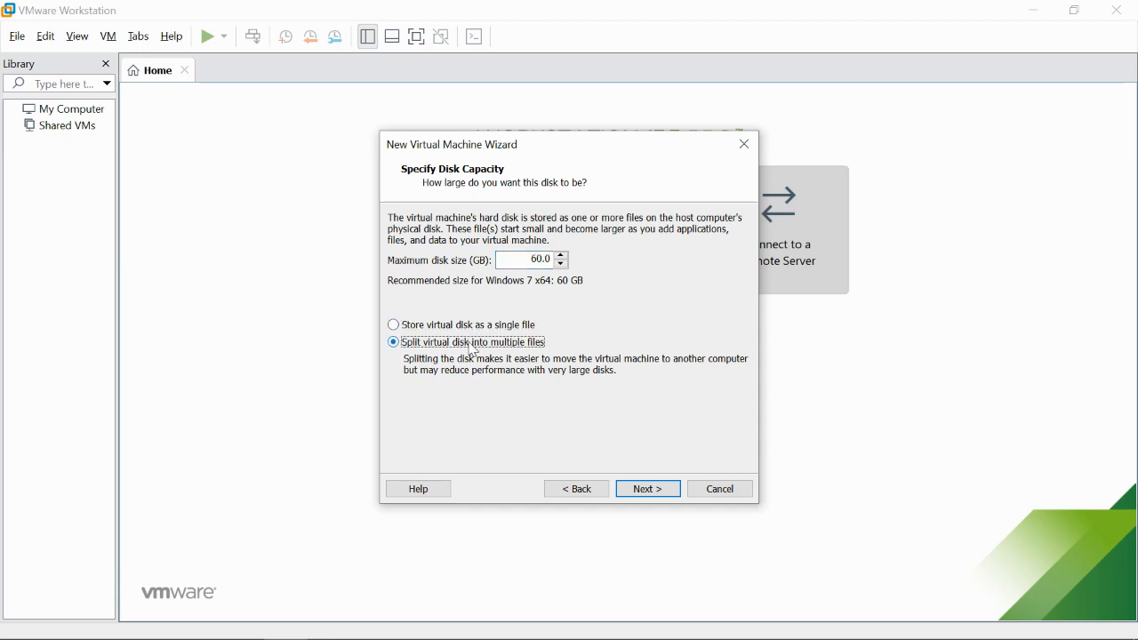
pyautogui.click(472, 327)
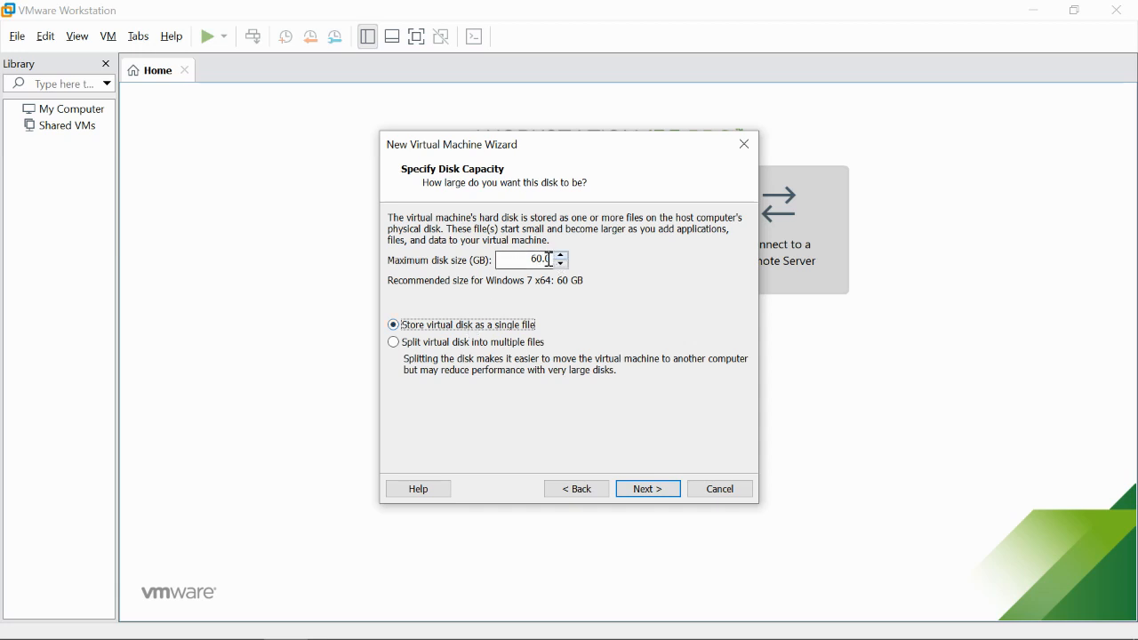
pyautogui.moveTo(550, 259); pyautogui.dragTo(531, 260)
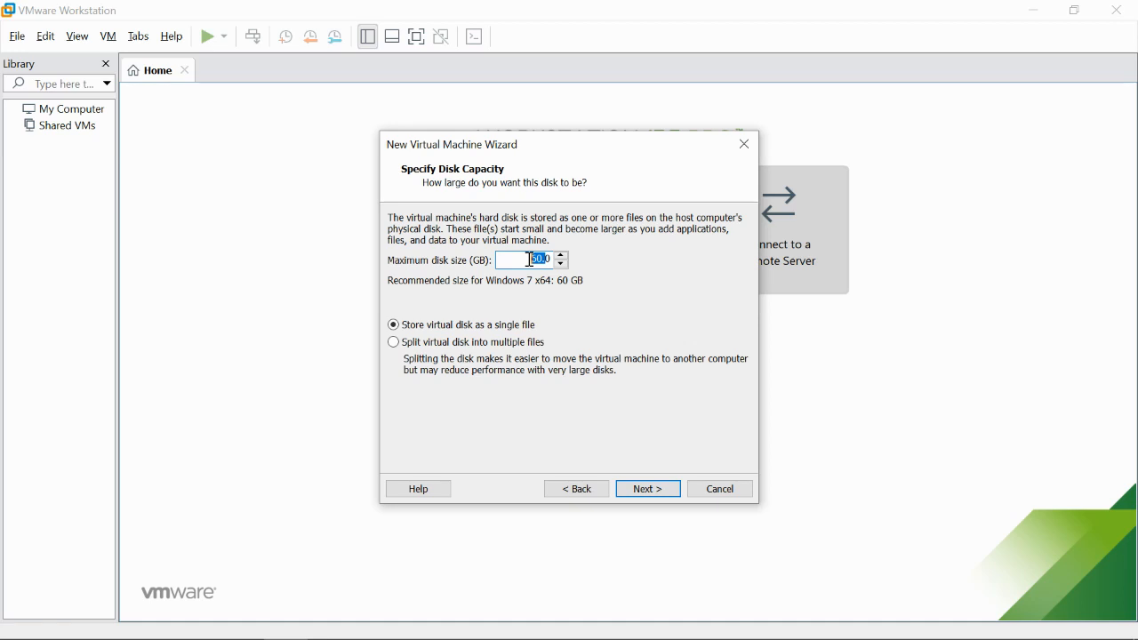
pyautogui.click(496, 349)
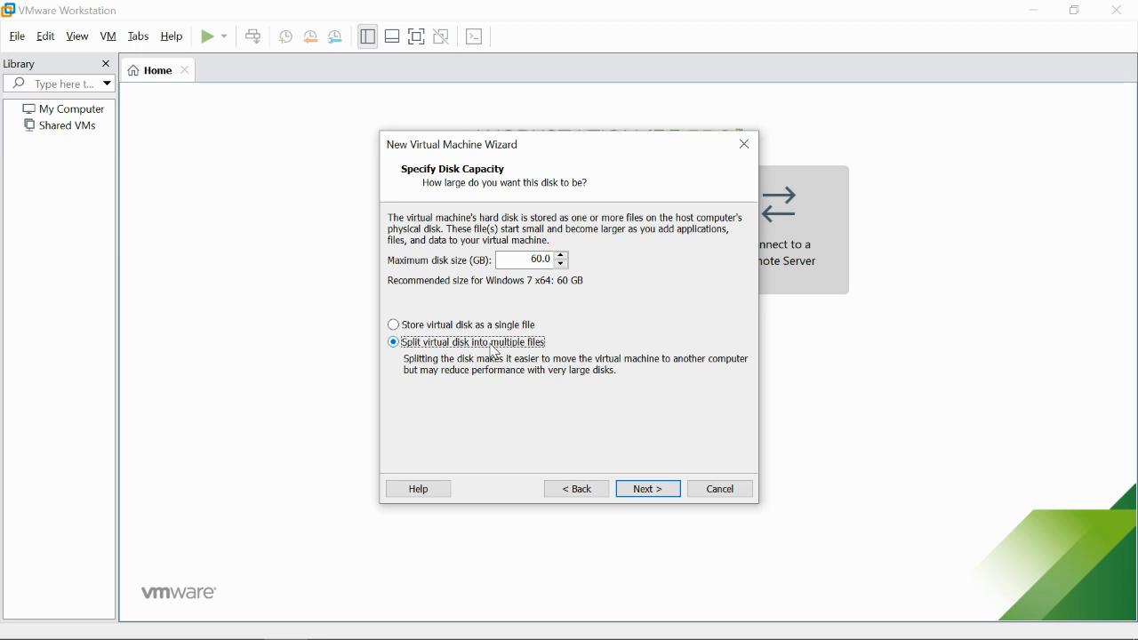
pyautogui.click(495, 330)
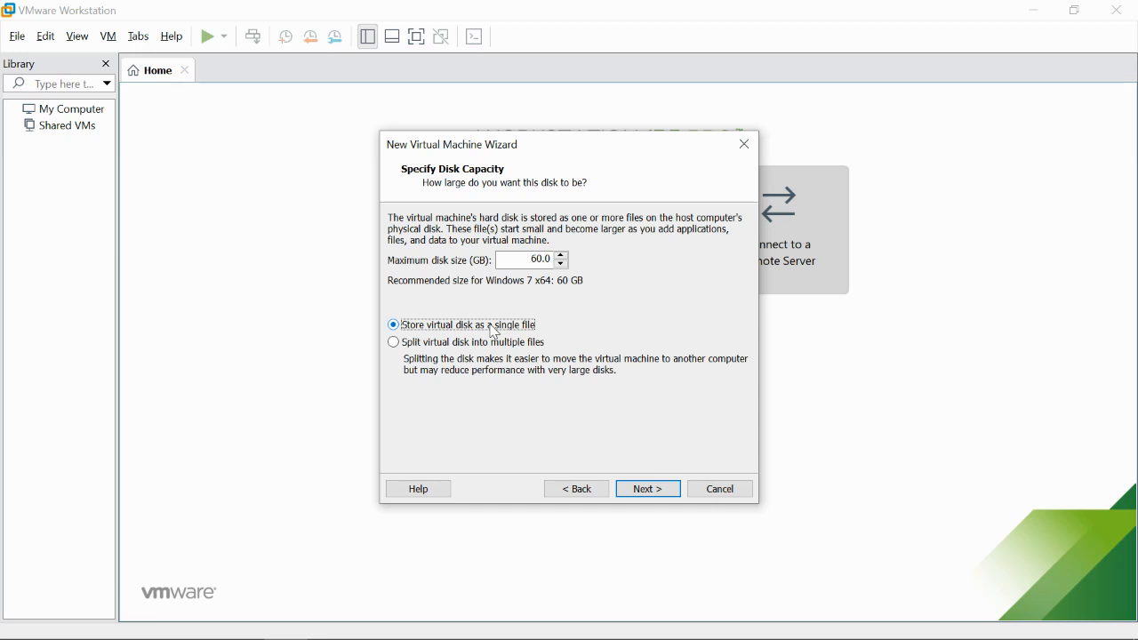
pyautogui.click(495, 351)
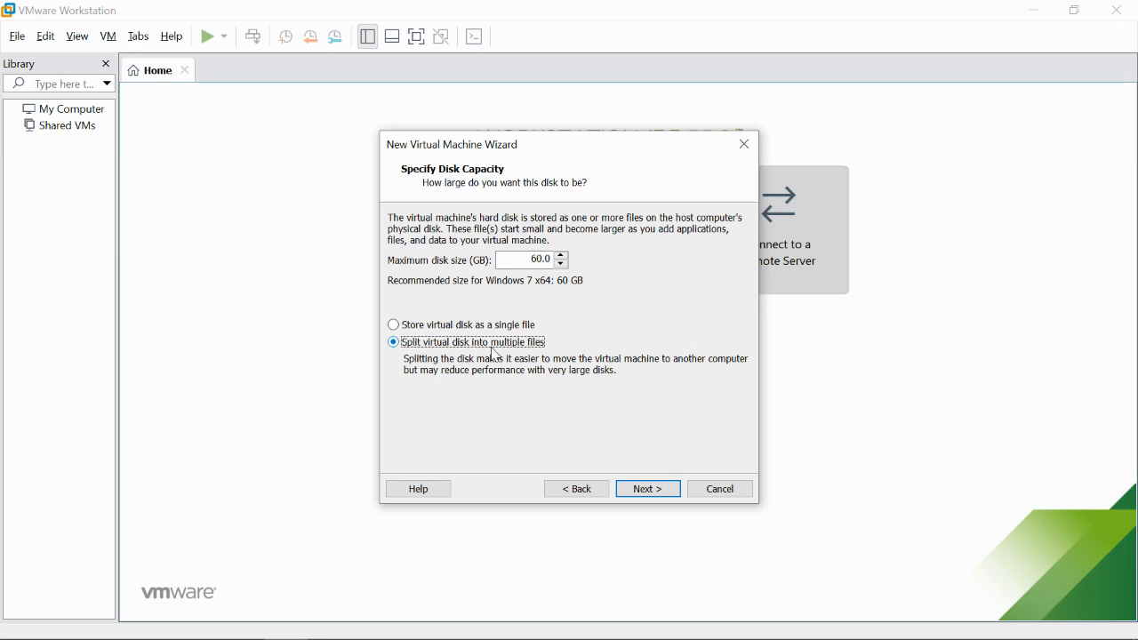
# - Store the 60 GB virtual disk as a single file and reach the summary page
pyautogui.click(494, 333)
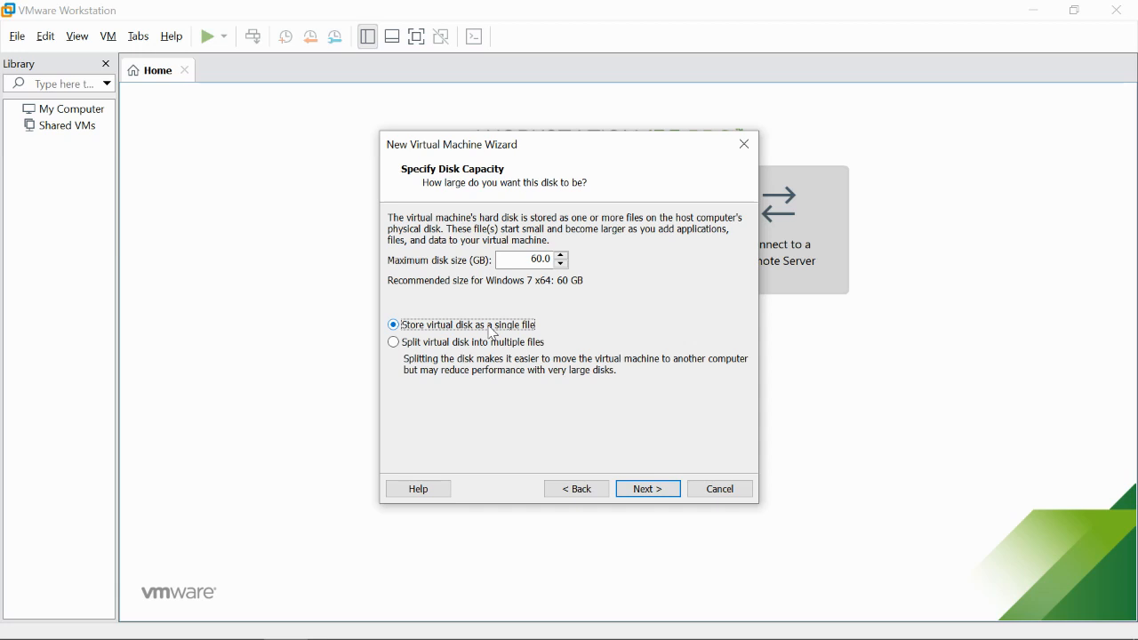
pyautogui.click(494, 352)
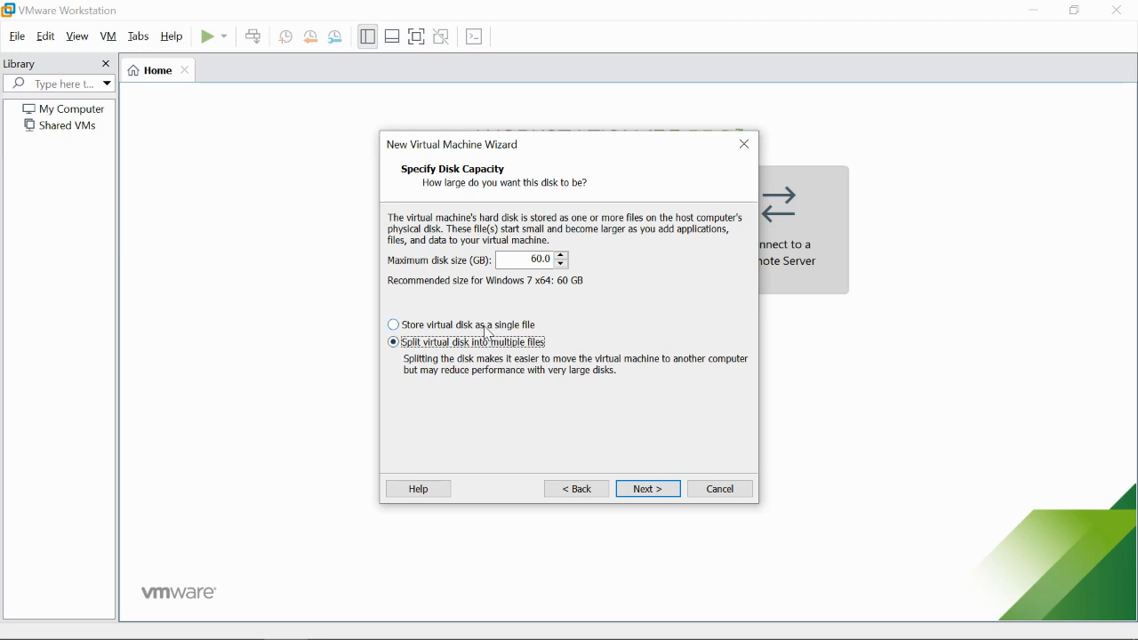
pyautogui.click(488, 329)
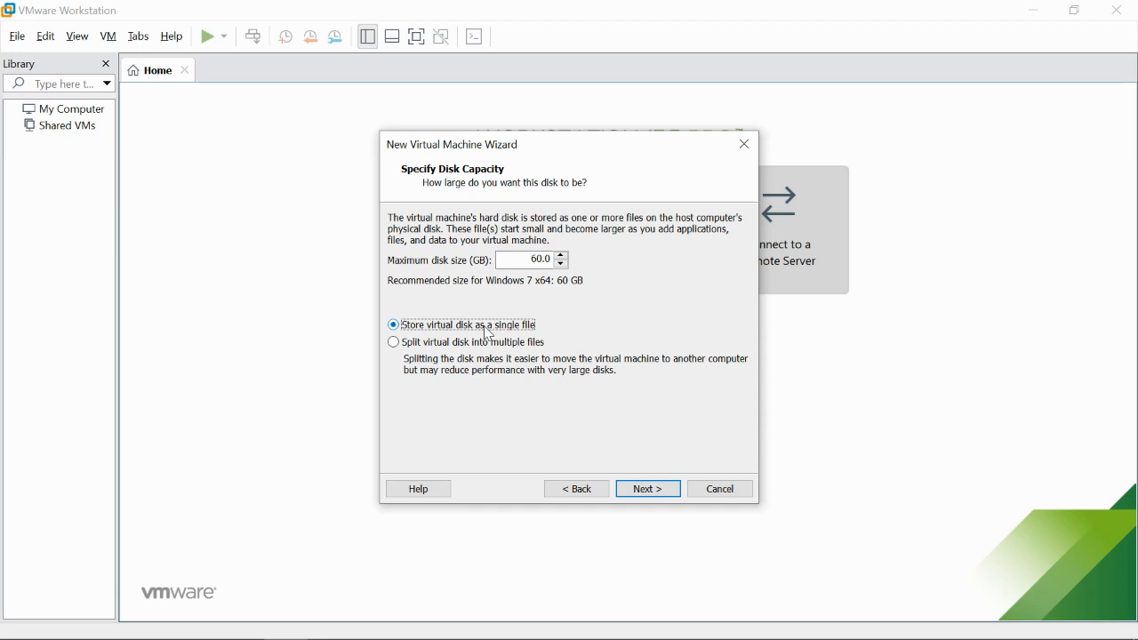
pyautogui.click(649, 489)
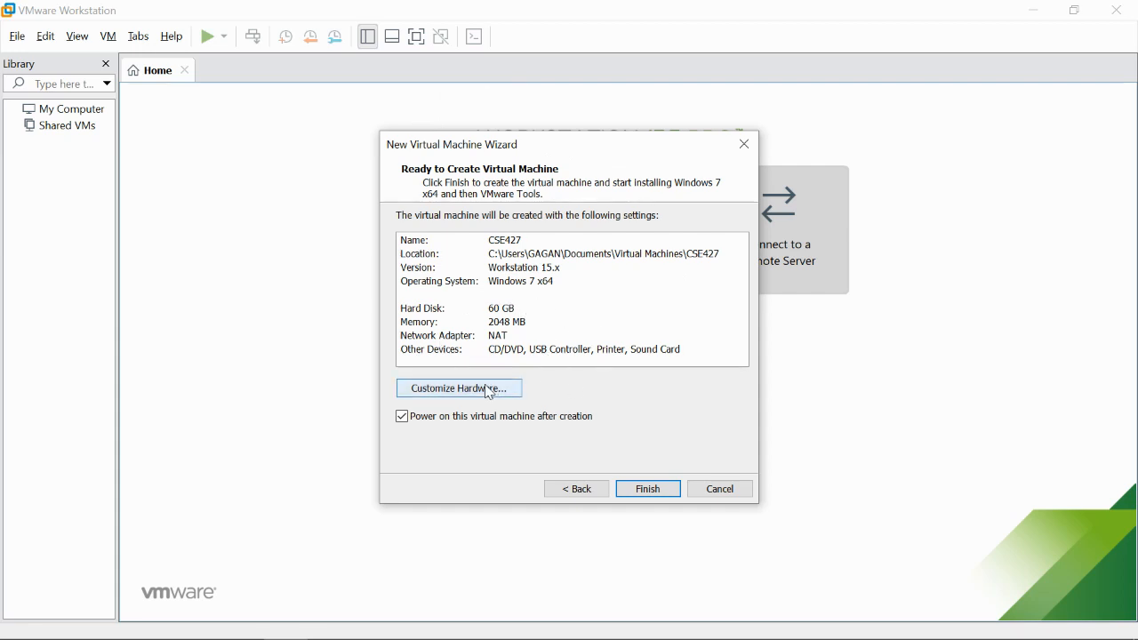
# - In Customize Hardware, set the virtual machine's memory to 1448 MB
pyautogui.click(460, 397)
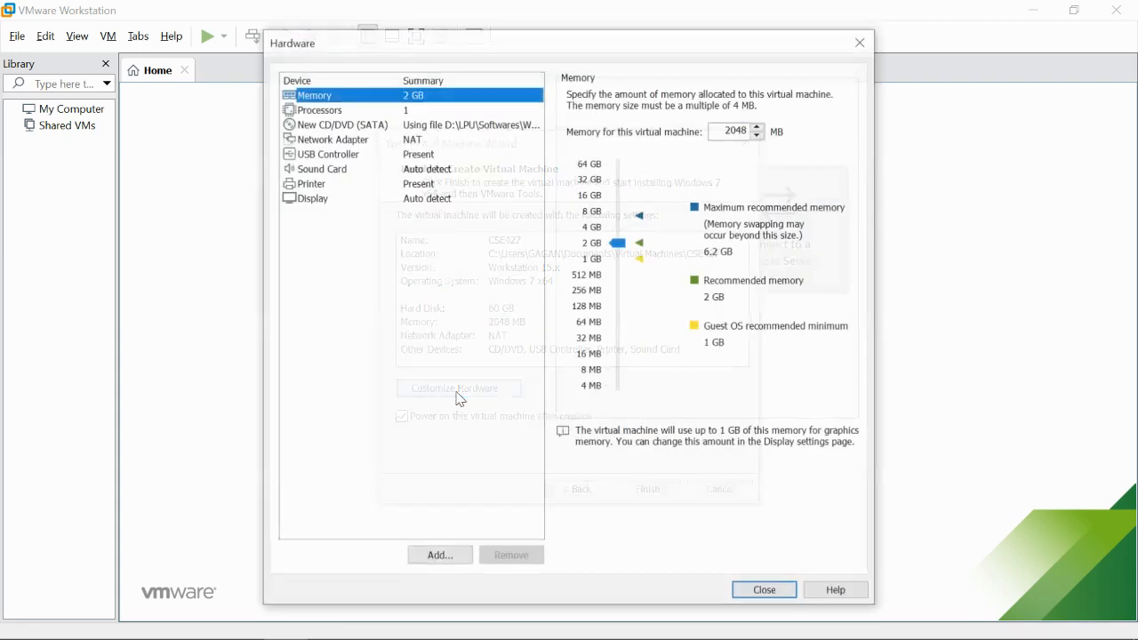
pyautogui.click(619, 240)
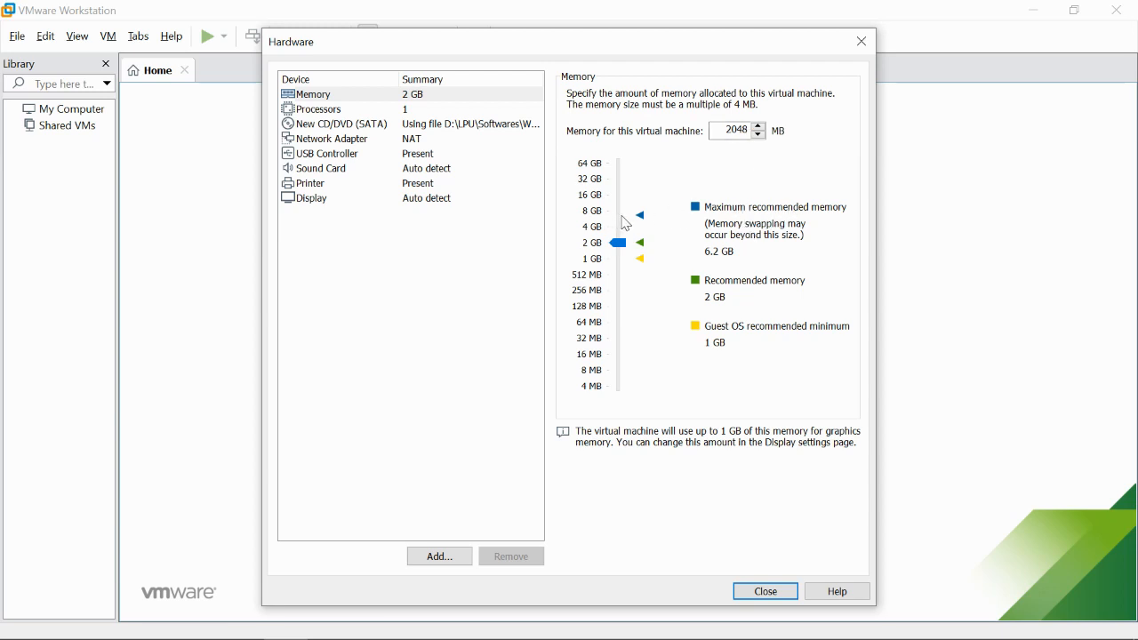
pyautogui.click(620, 217)
pyautogui.click(620, 216)
pyautogui.moveTo(625, 216); pyautogui.dragTo(627, 222)
pyautogui.moveTo(621, 221); pyautogui.dragTo(628, 254)
# - Set the number of processors to 1 after trying 16, 4 and 2
pyautogui.click(330, 113)
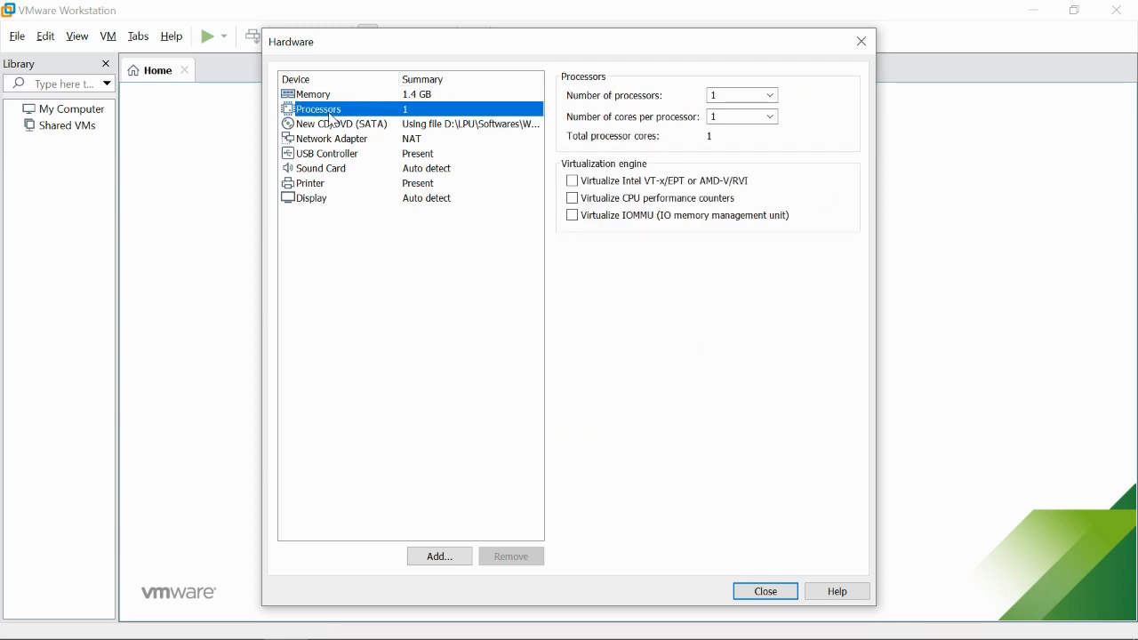
pyautogui.click(771, 98)
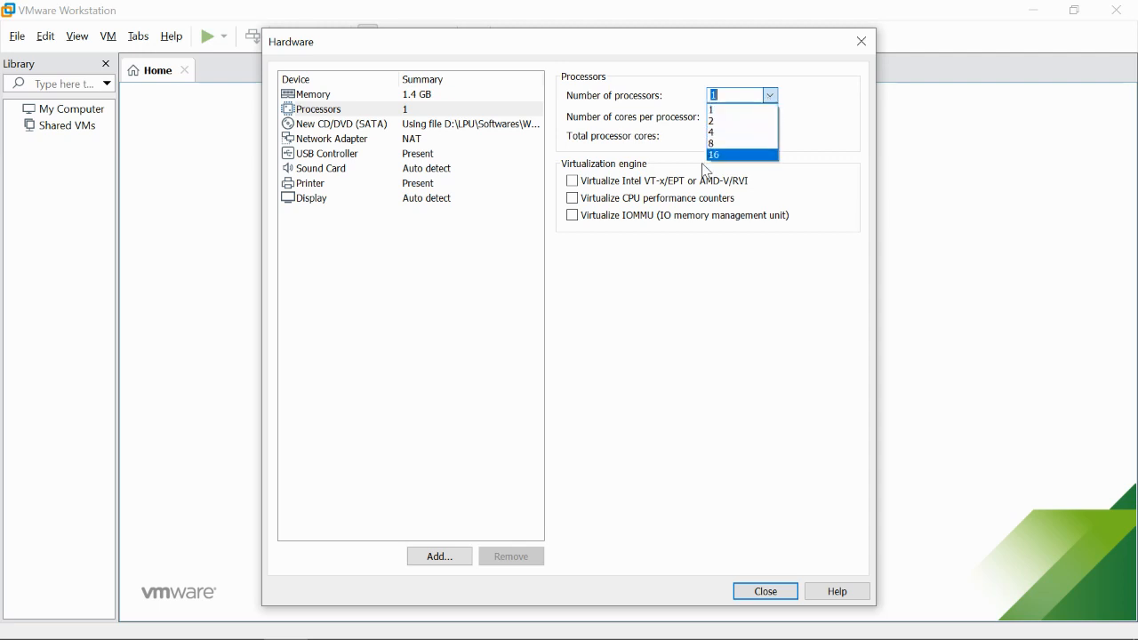
pyautogui.click(718, 156)
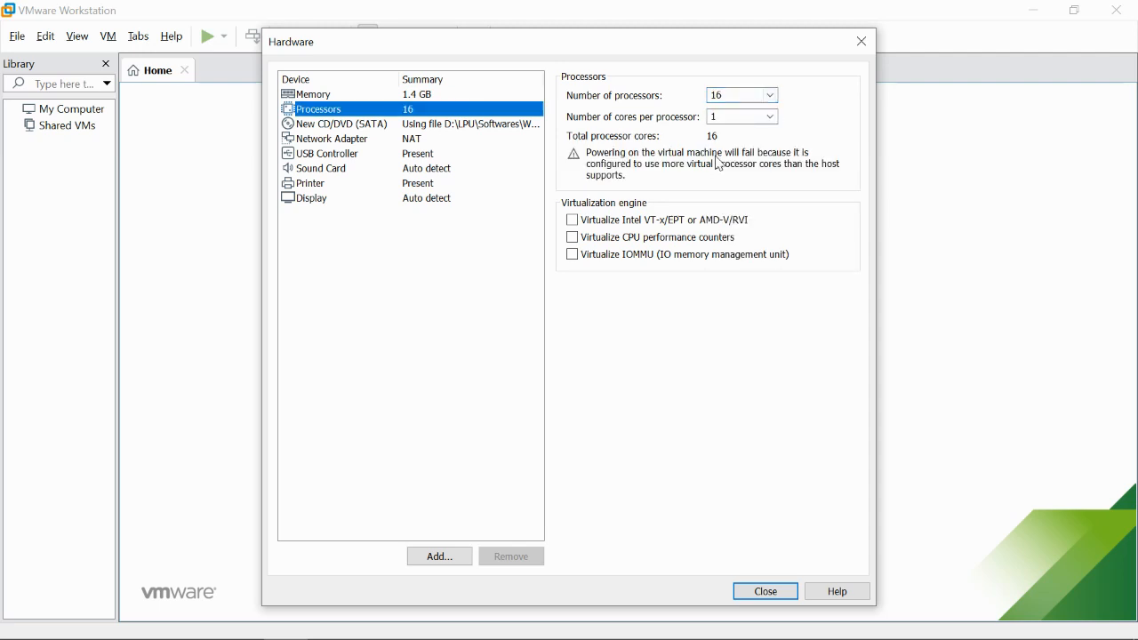
pyautogui.click(774, 98)
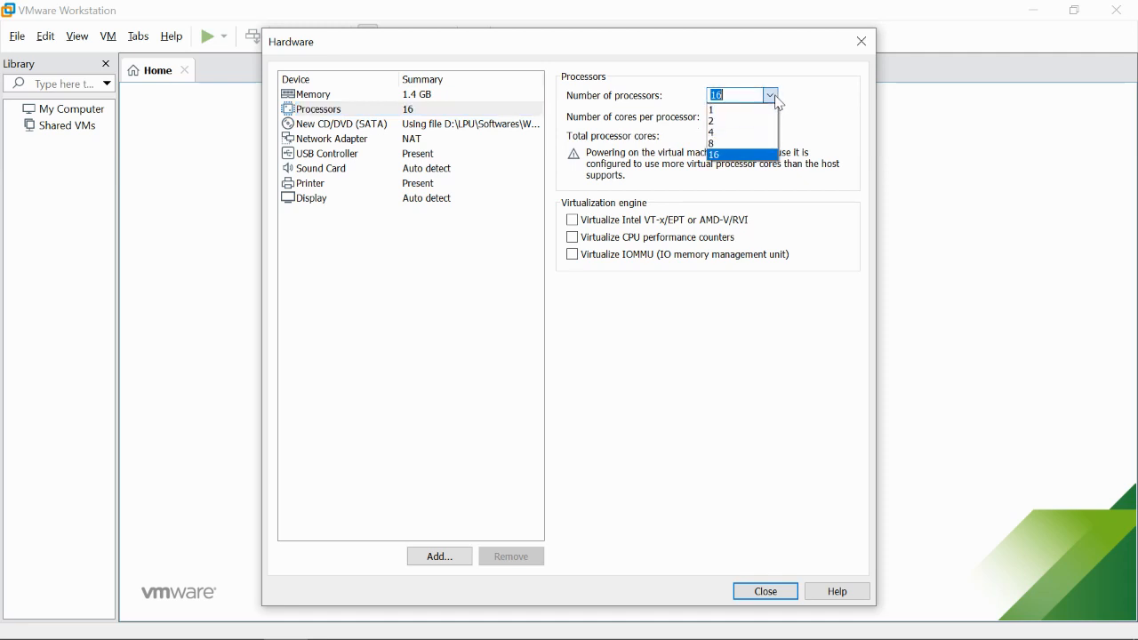
pyautogui.click(670, 192)
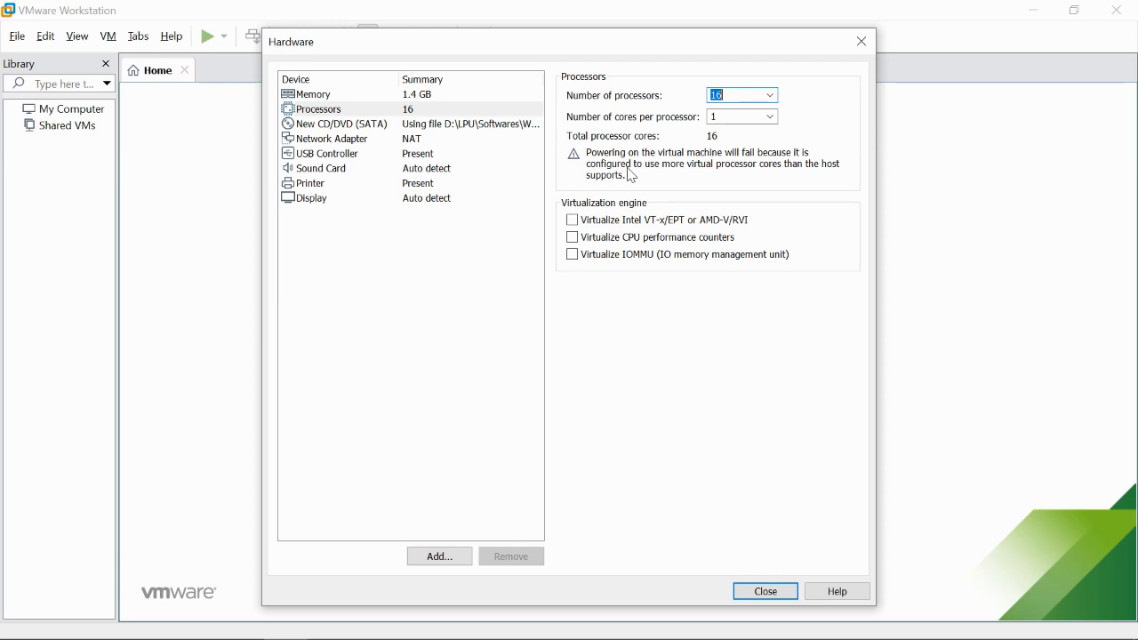
pyautogui.click(734, 96)
pyautogui.click(774, 98)
pyautogui.click(738, 110)
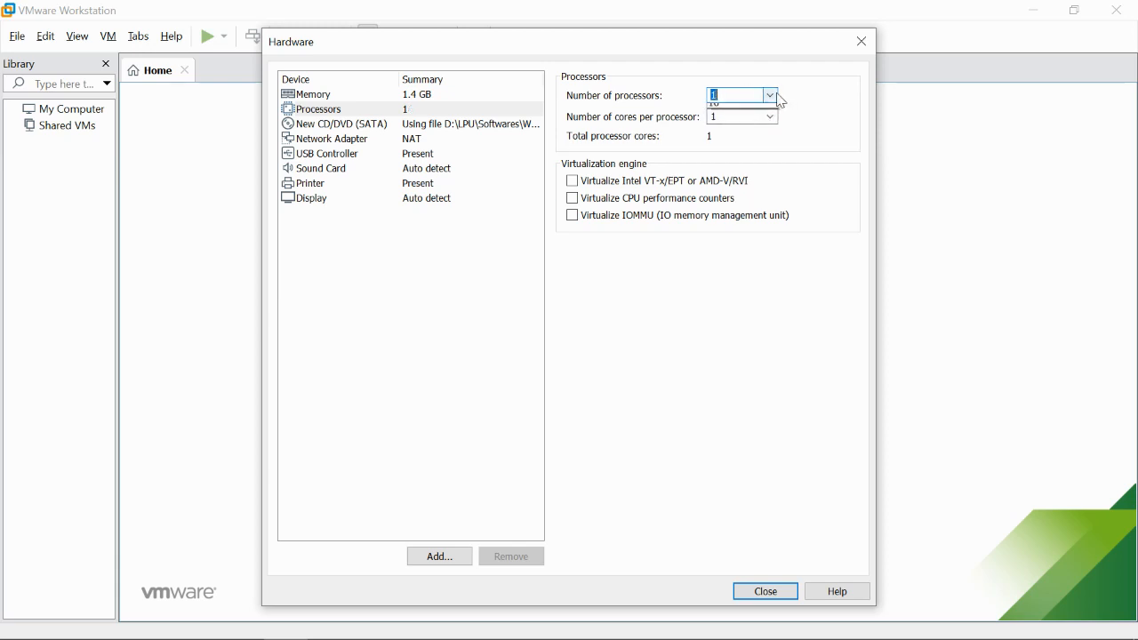
pyautogui.click(771, 95)
pyautogui.click(718, 135)
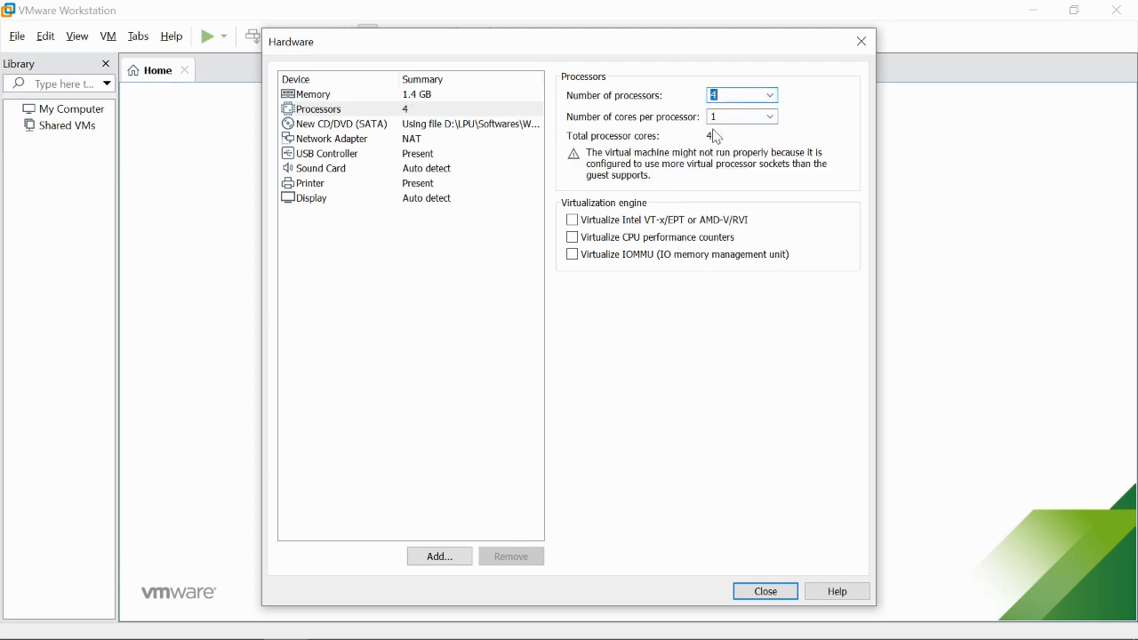
pyautogui.click(770, 95)
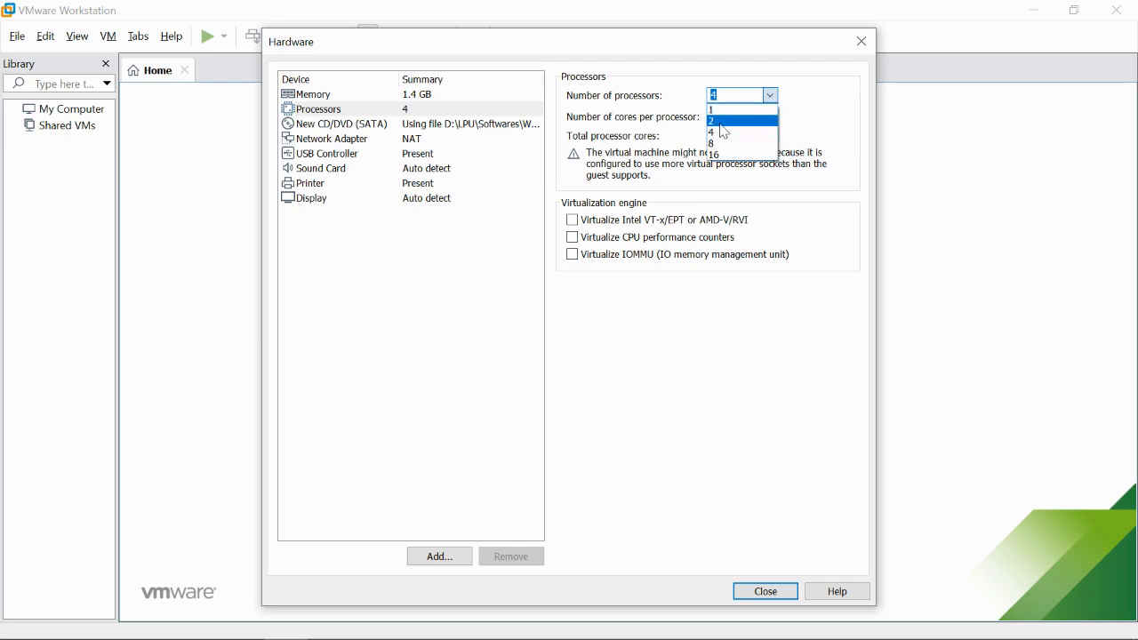
pyautogui.click(723, 123)
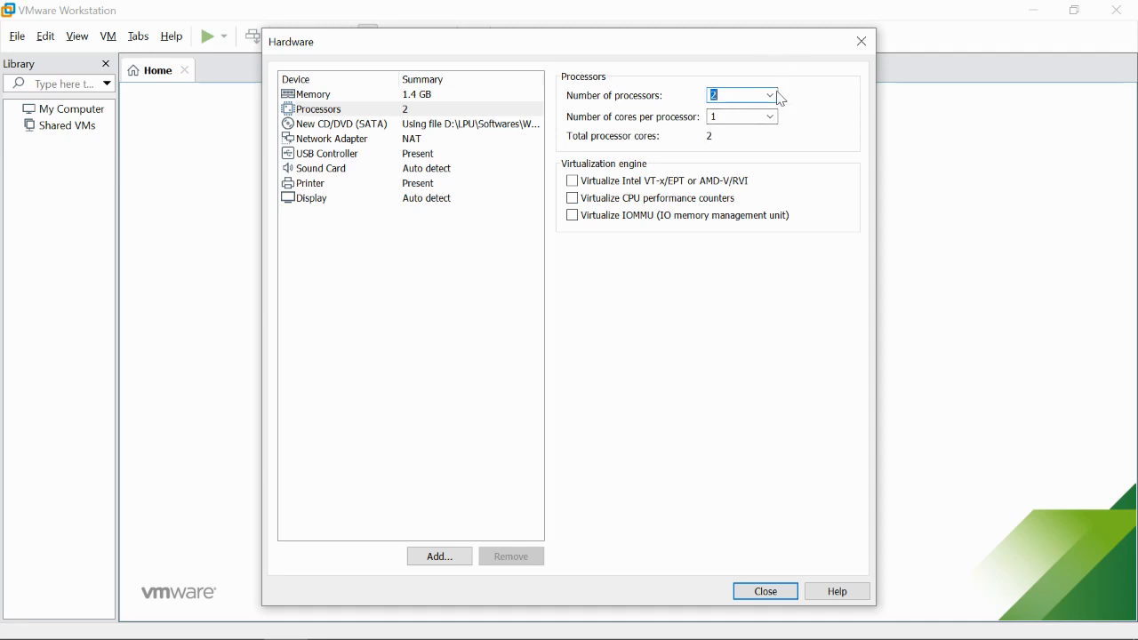
pyautogui.click(771, 95)
pyautogui.click(751, 110)
# - Set cores per processor to 1 and enable Intel VT-x/EPT or AMD-V/RVI virtualization
pyautogui.click(745, 115)
pyautogui.click(772, 118)
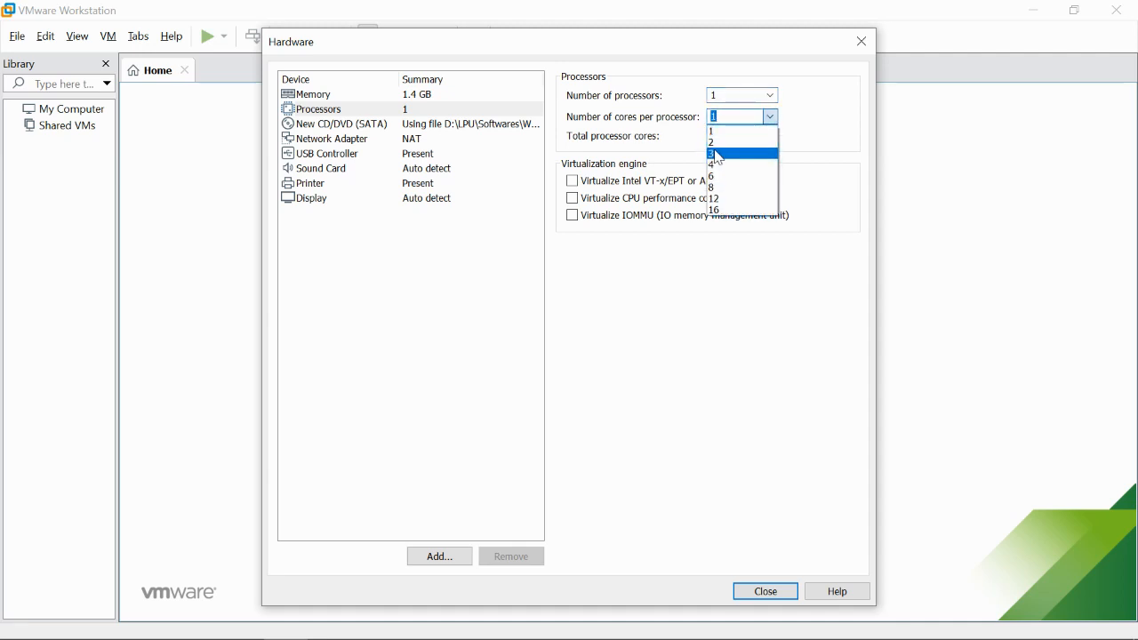
pyautogui.click(719, 167)
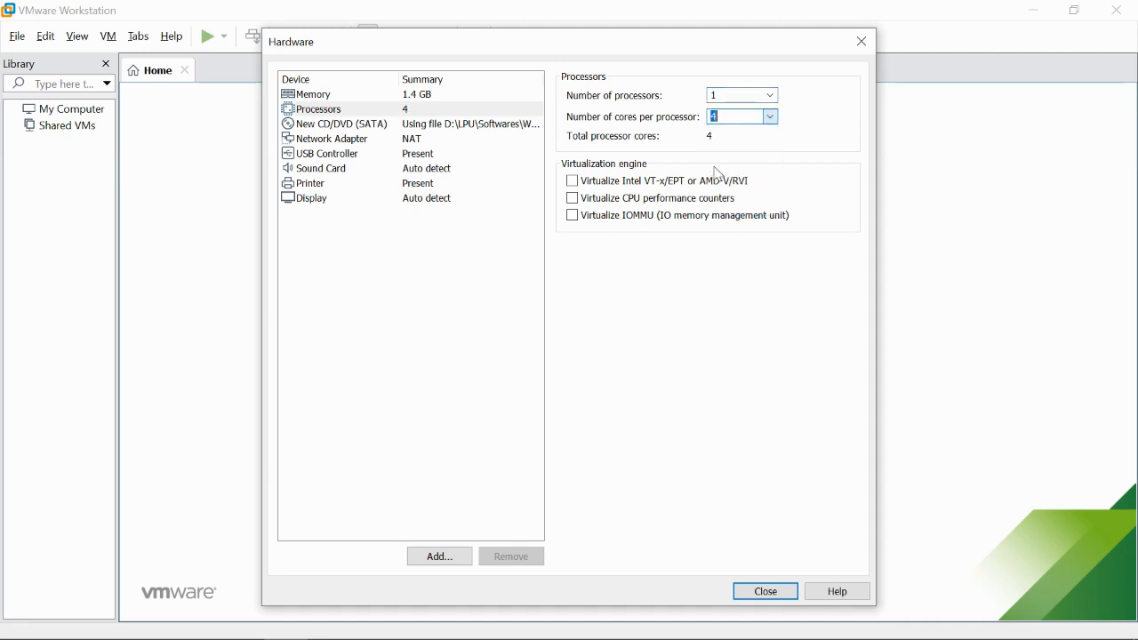
pyautogui.click(772, 117)
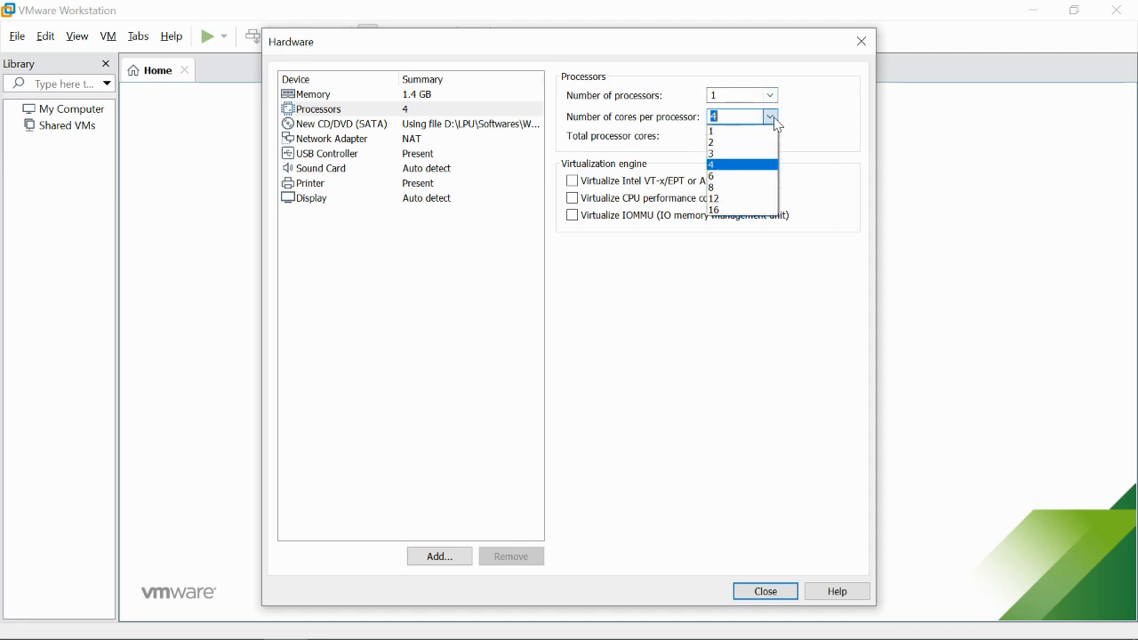
pyautogui.click(728, 133)
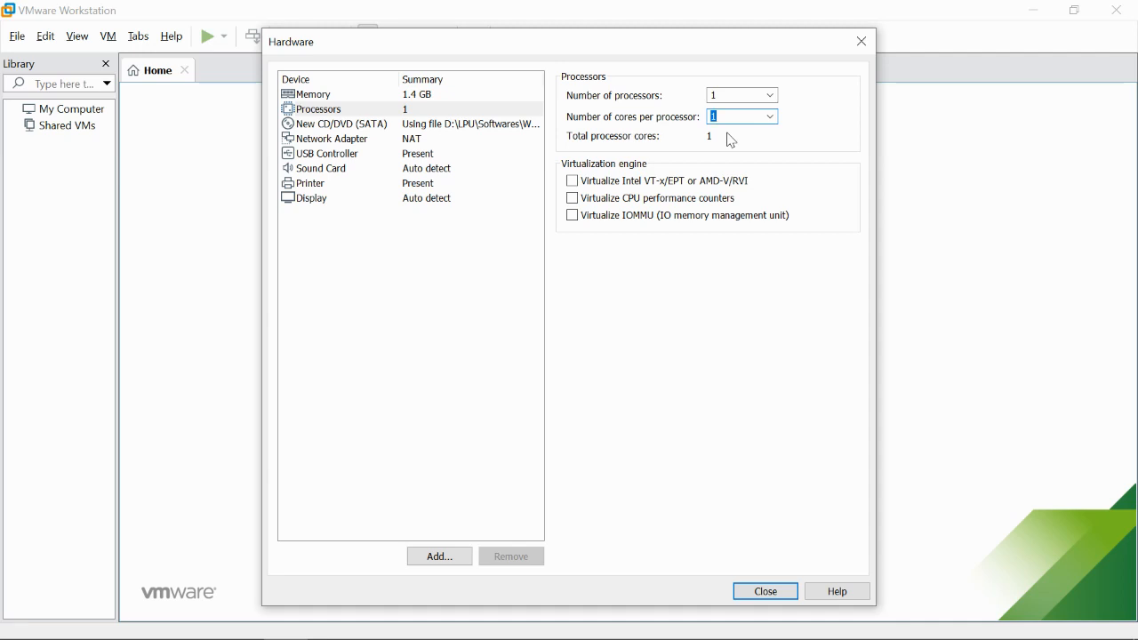
pyautogui.click(573, 183)
# - Enable CPU performance counter virtualization, then review the CD/DVD and NAT network adapter settings
pyautogui.click(584, 205)
pyautogui.click(428, 126)
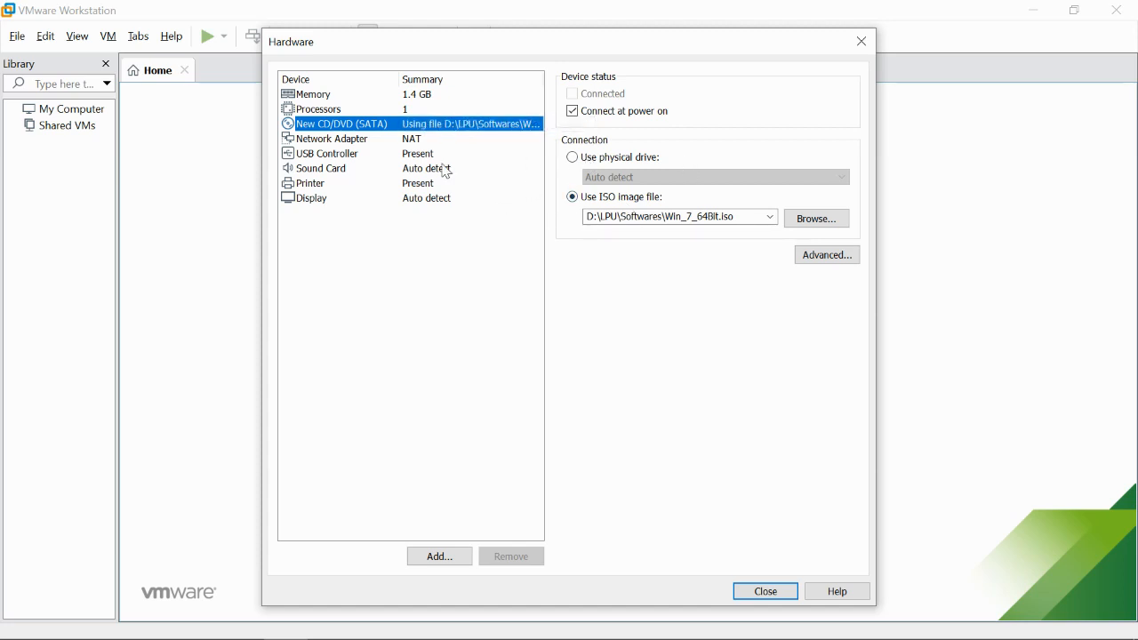
pyautogui.click(375, 143)
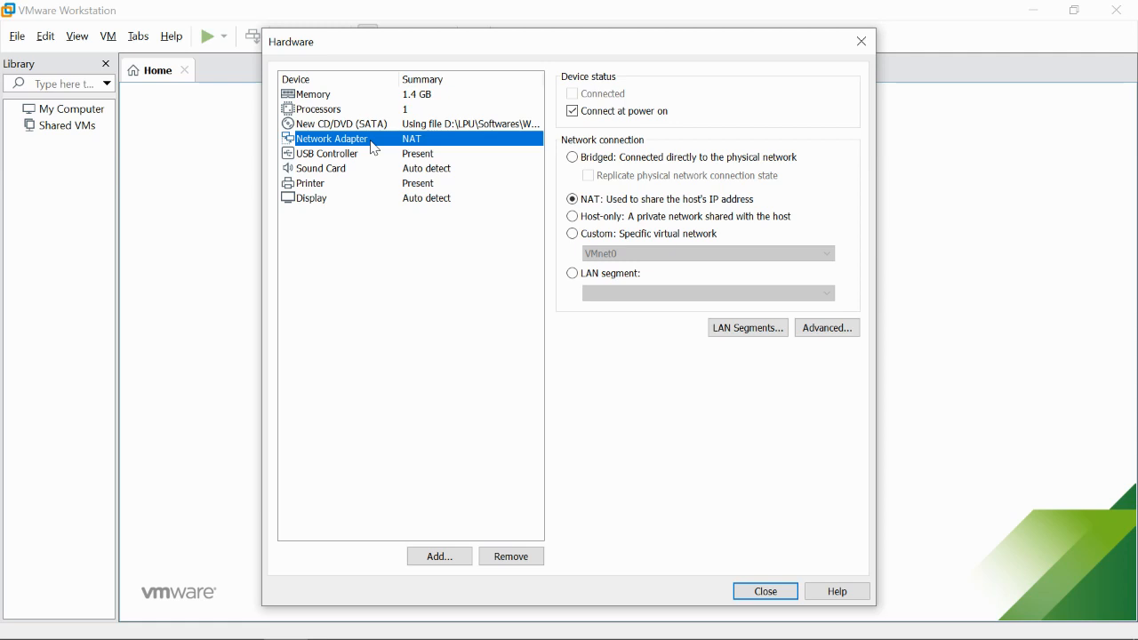
pyautogui.click(757, 160)
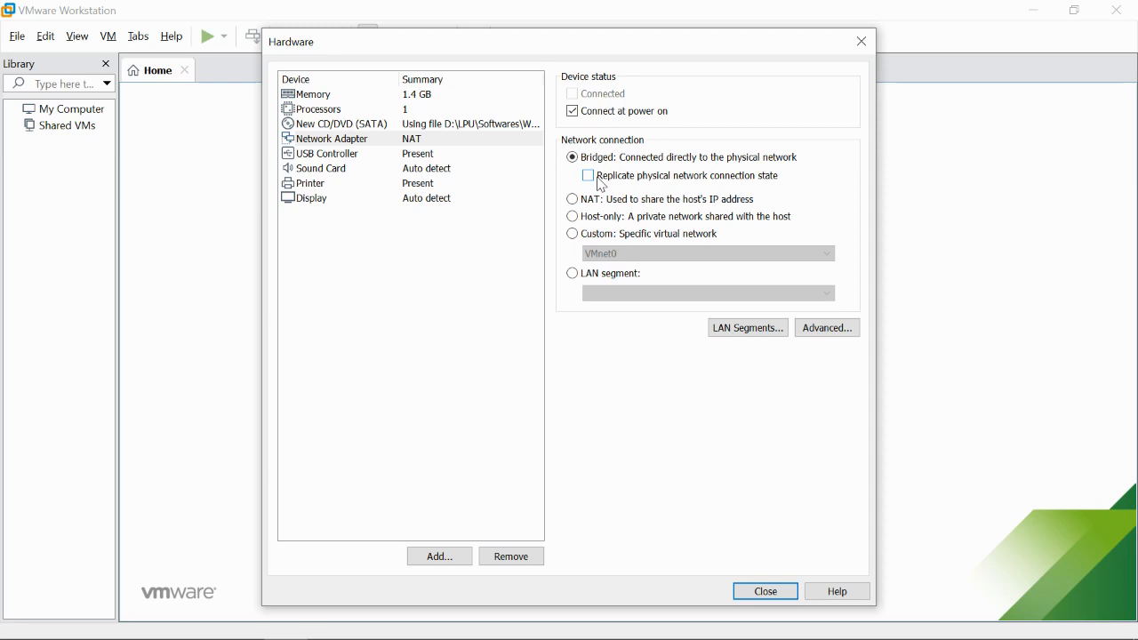
pyautogui.click(582, 201)
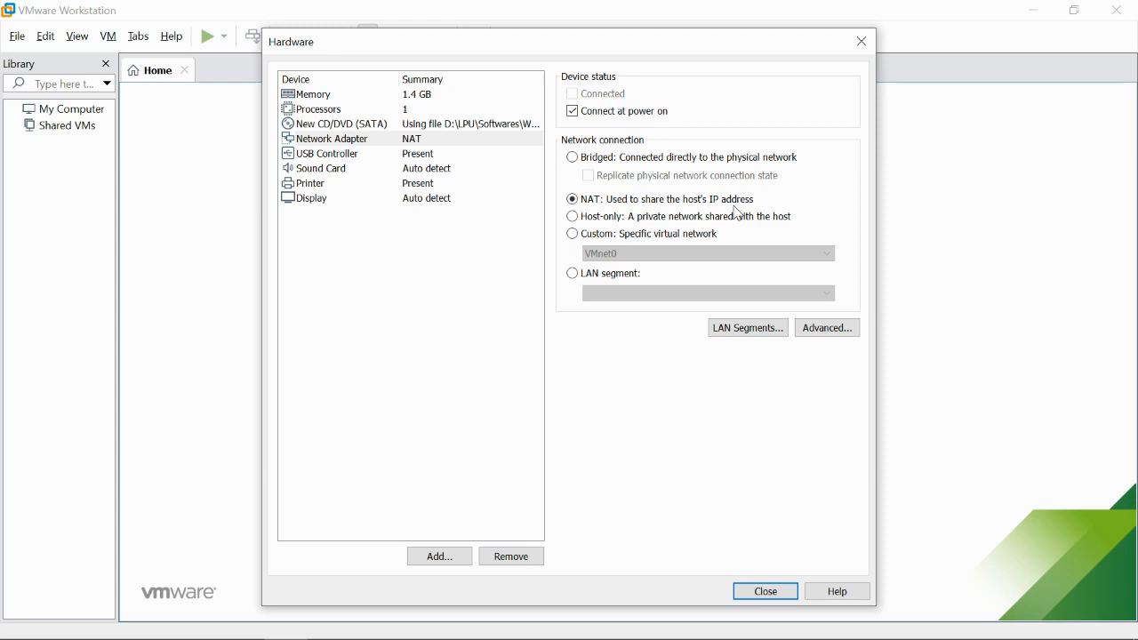
pyautogui.click(693, 222)
pyautogui.click(584, 205)
pyautogui.click(588, 161)
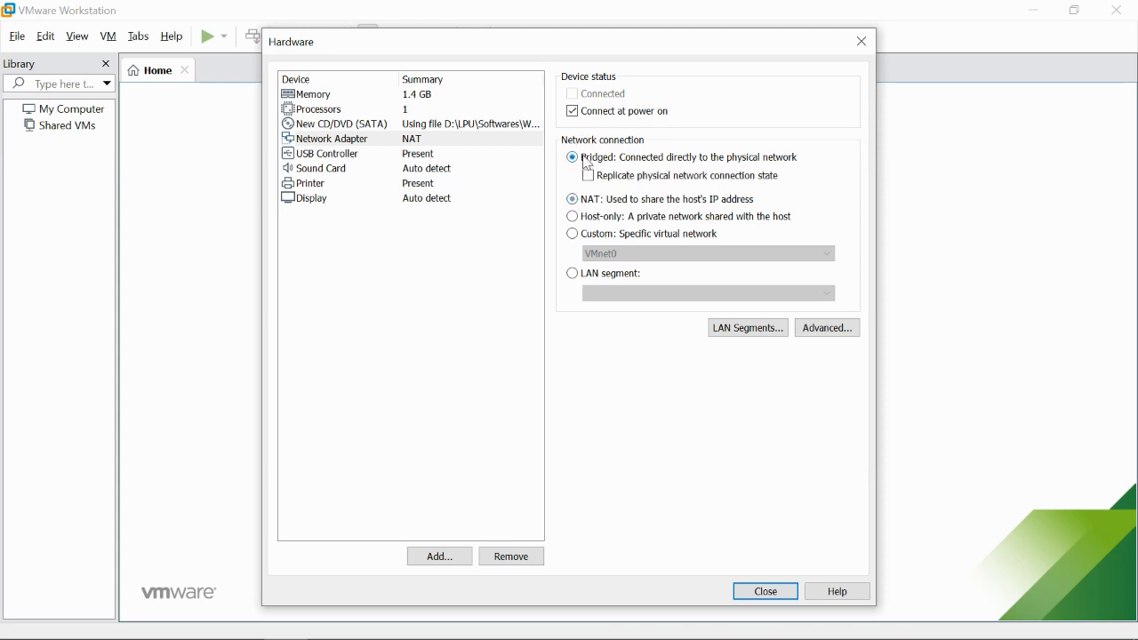
pyautogui.click(572, 206)
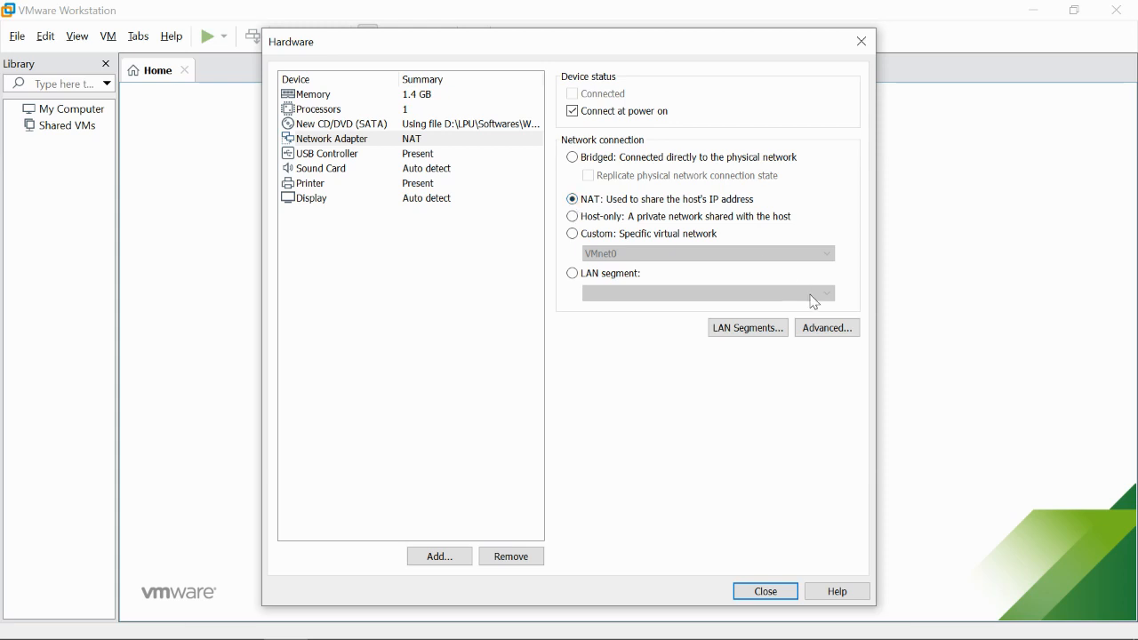
pyautogui.click(808, 329)
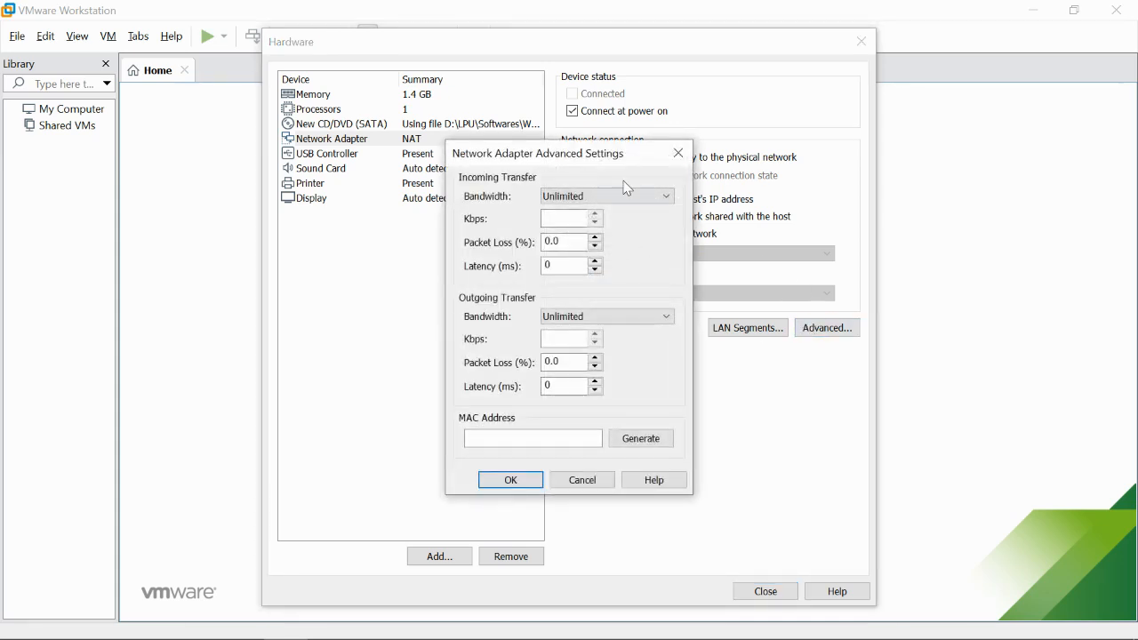
pyautogui.click(678, 153)
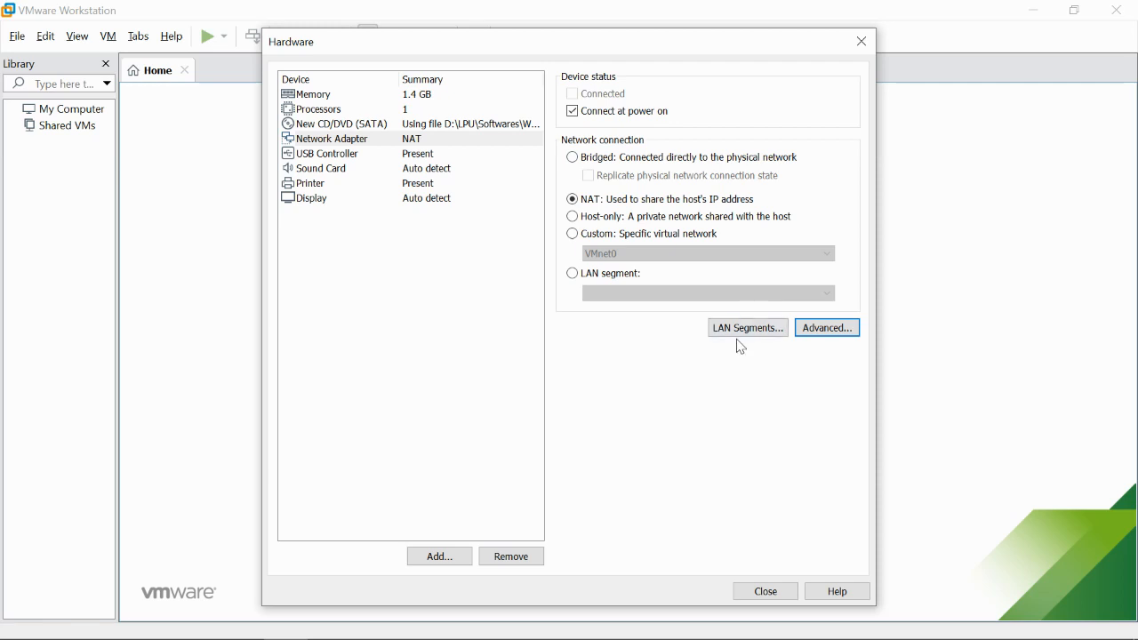
pyautogui.click(740, 330)
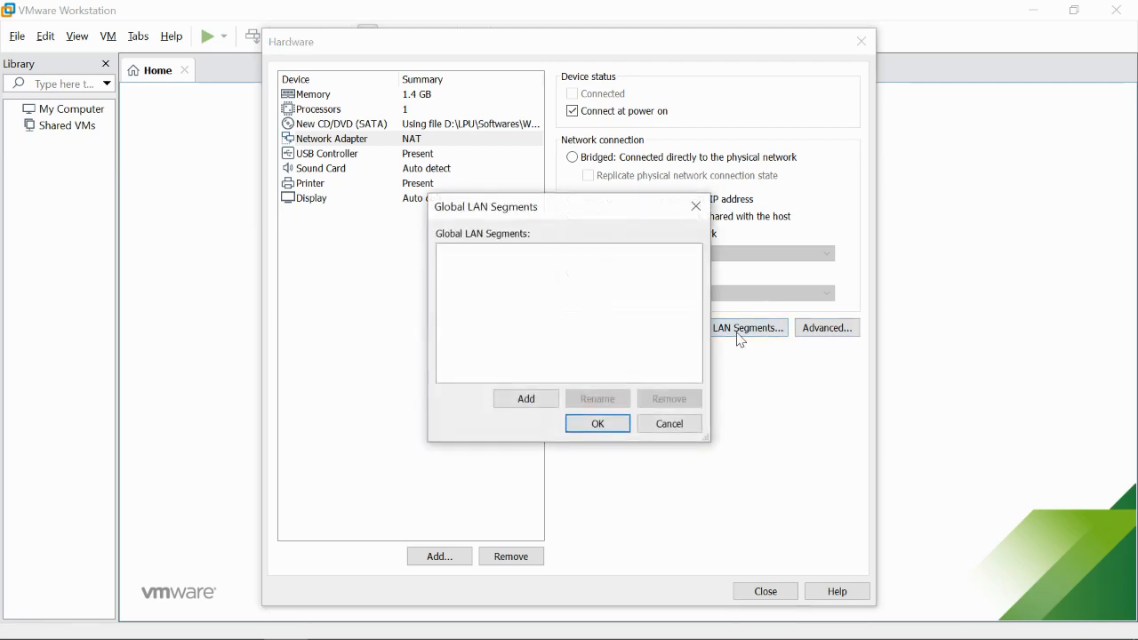
pyautogui.click(696, 210)
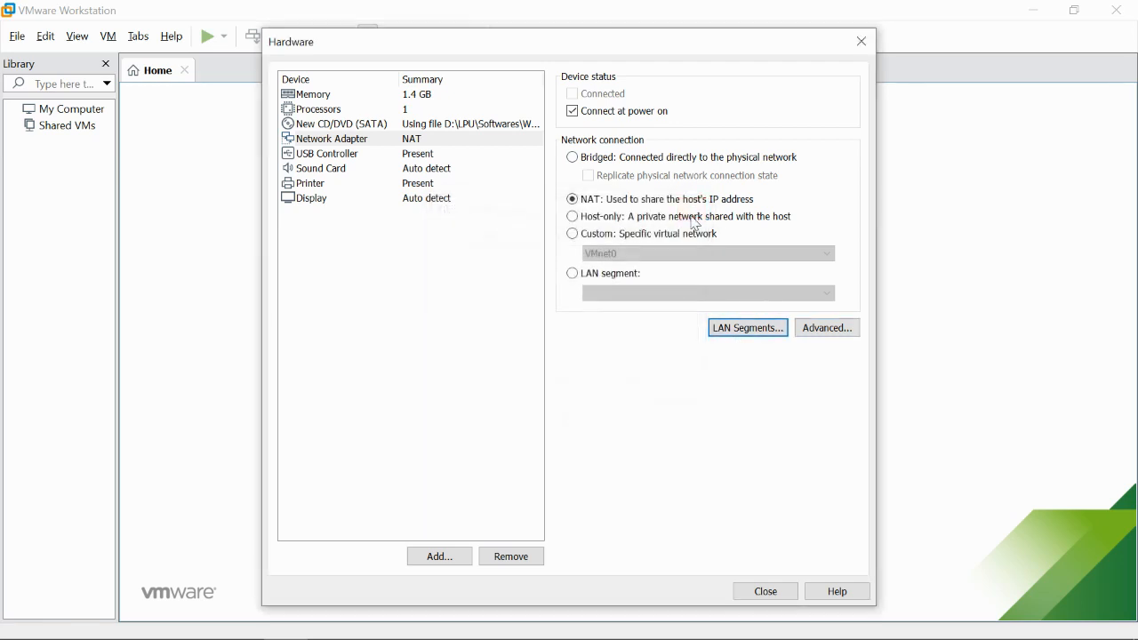
# - Switch USB compatibility to USB 3.0 and back, leaving it at USB 2.0
pyautogui.click(342, 158)
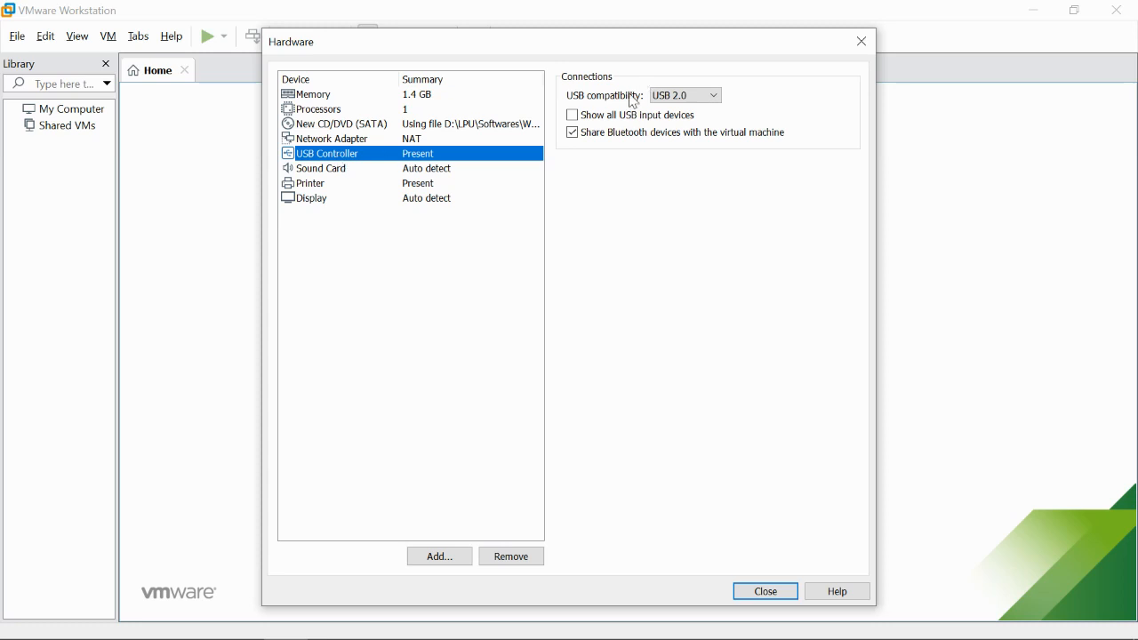
pyautogui.click(676, 96)
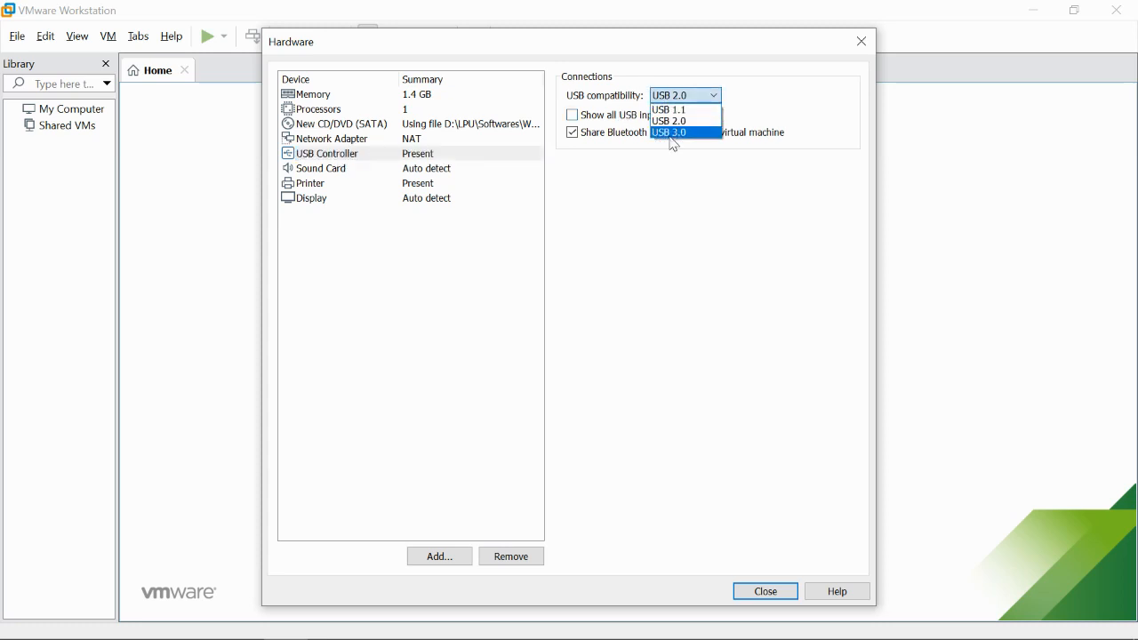
pyautogui.click(676, 135)
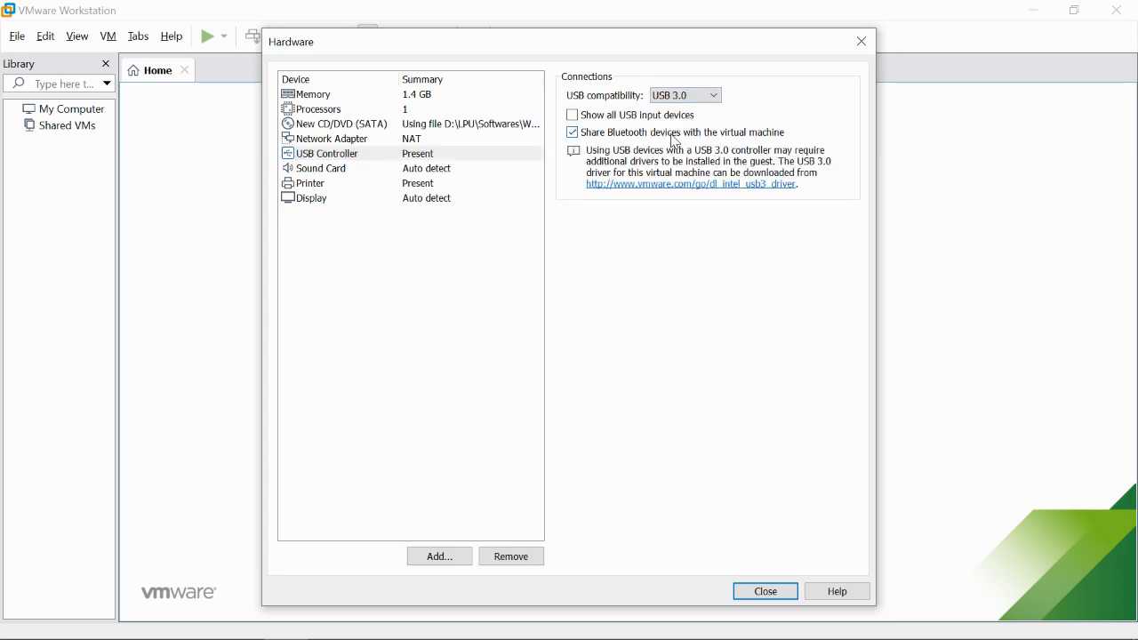
pyautogui.click(685, 96)
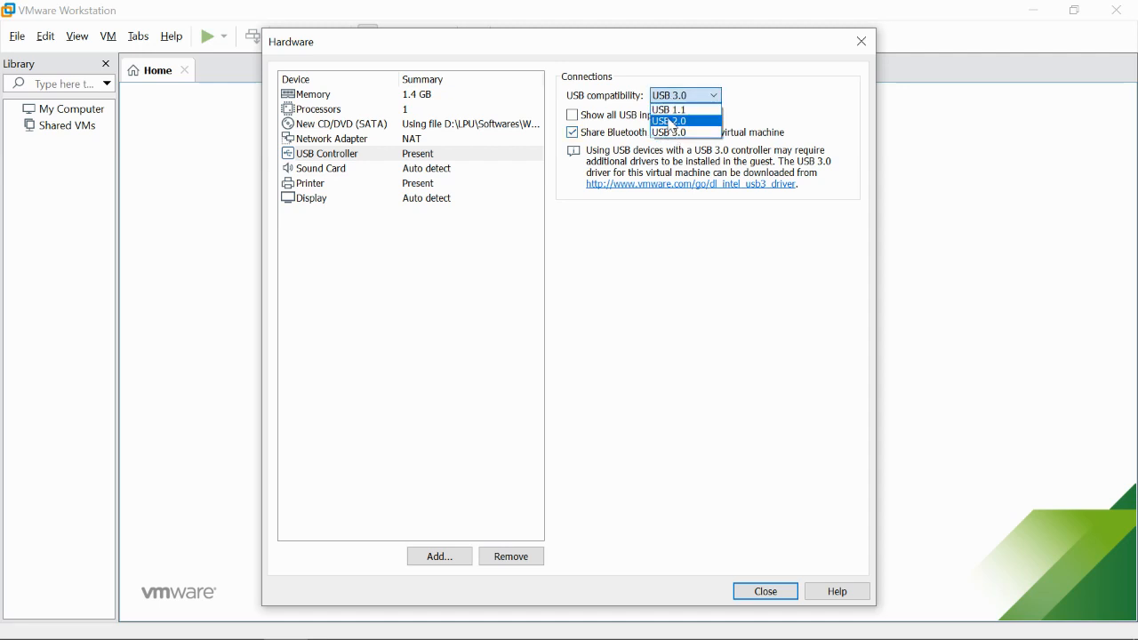
pyautogui.click(674, 116)
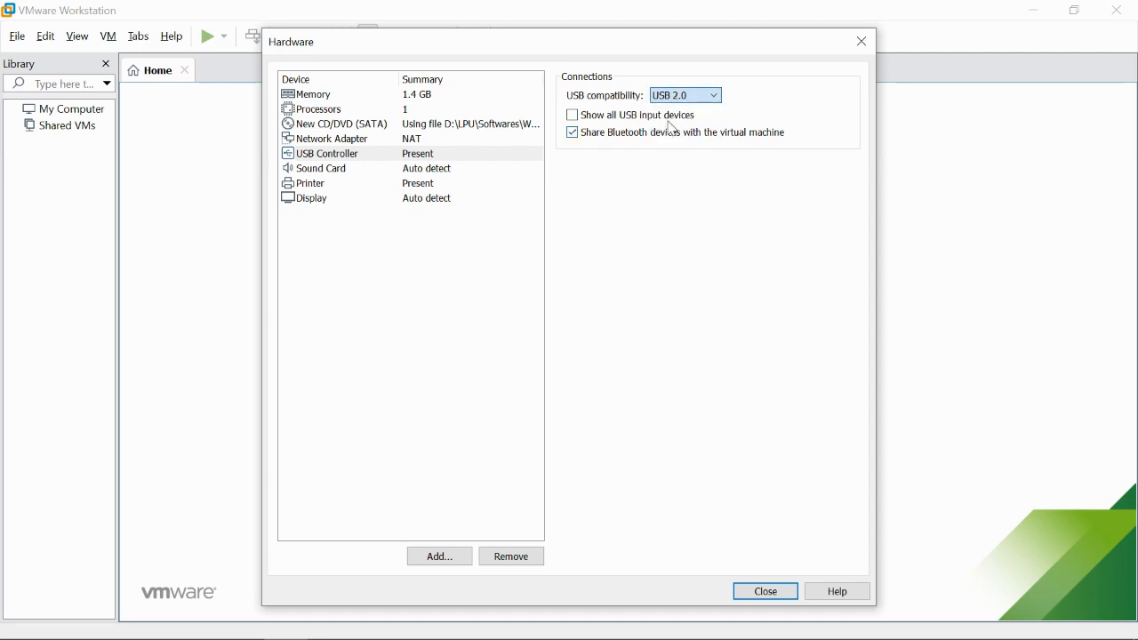
# - Review the Sound Card and Printer settings, noting virtual printers must be enabled in preferences
pyautogui.click(308, 170)
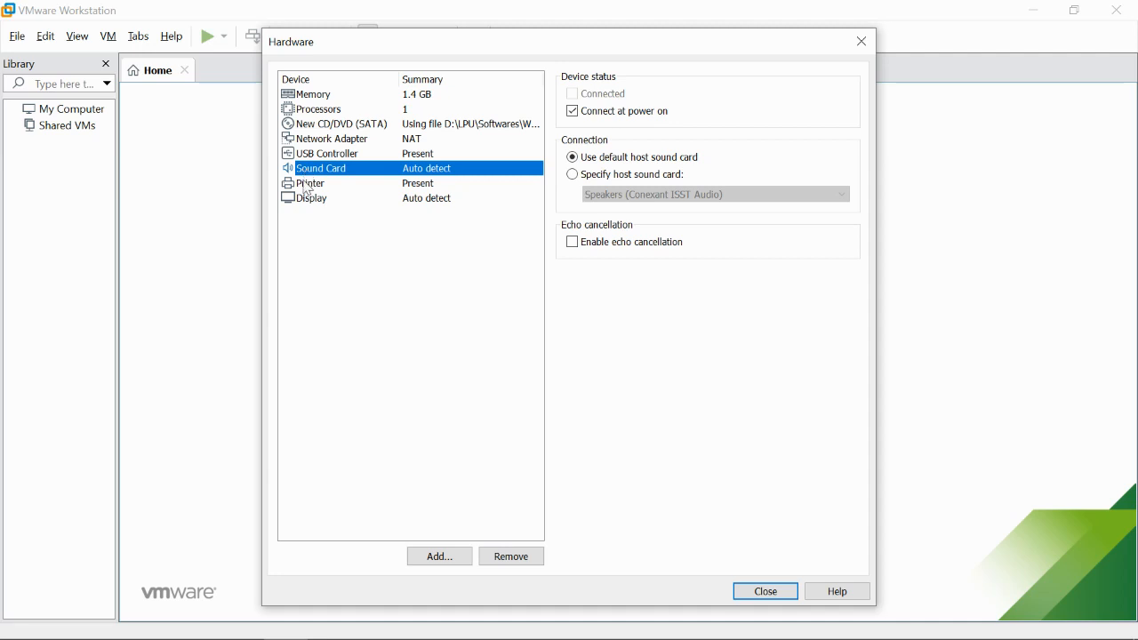
pyautogui.click(307, 186)
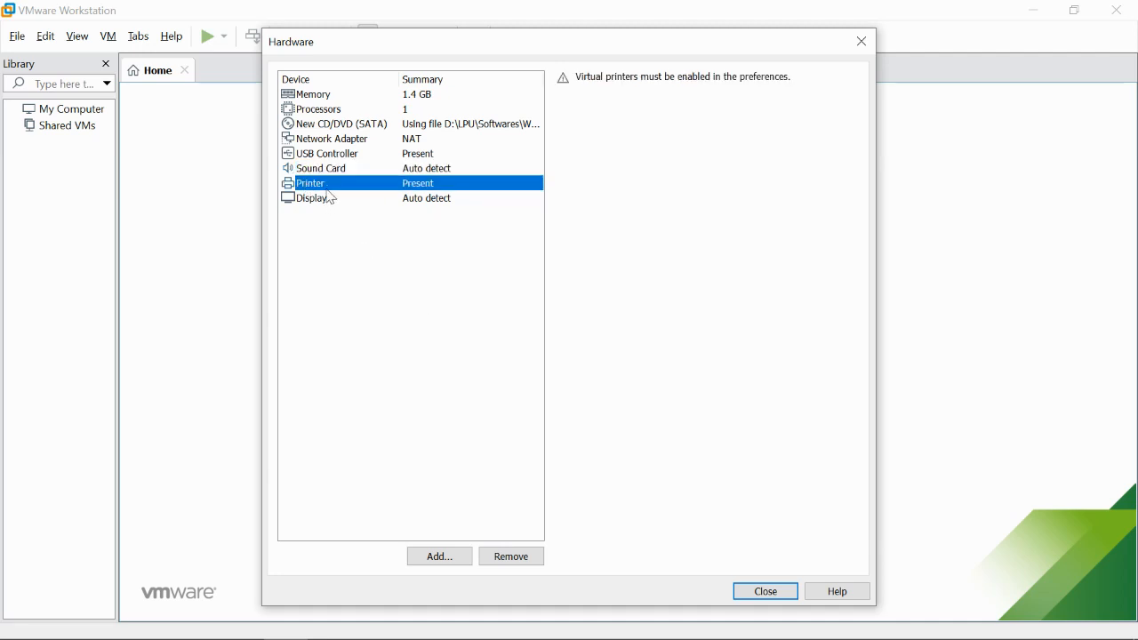
pyautogui.click(324, 215)
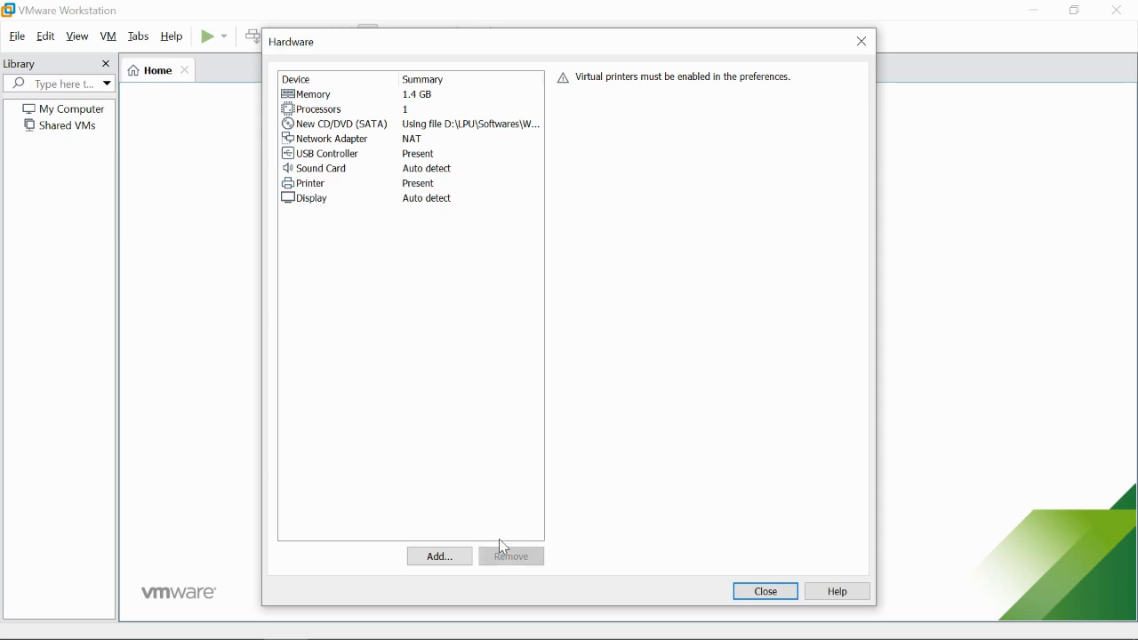
# - Add a Parallel Port through the Add Hardware Wizard, using a physical port
pyautogui.click(435, 559)
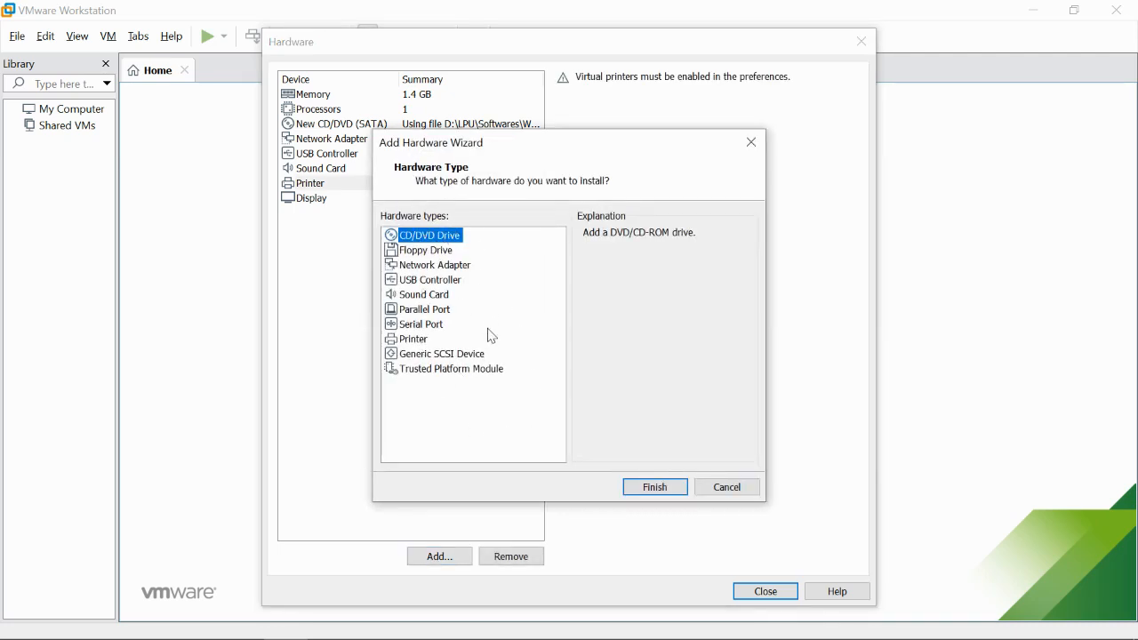
pyautogui.click(444, 314)
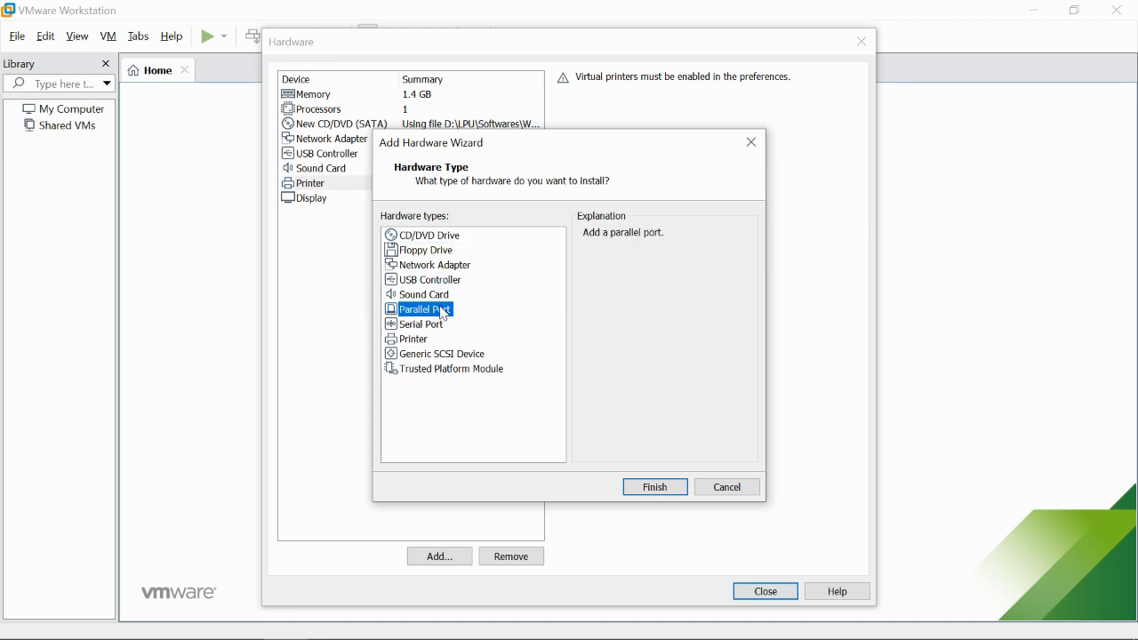
pyautogui.click(655, 488)
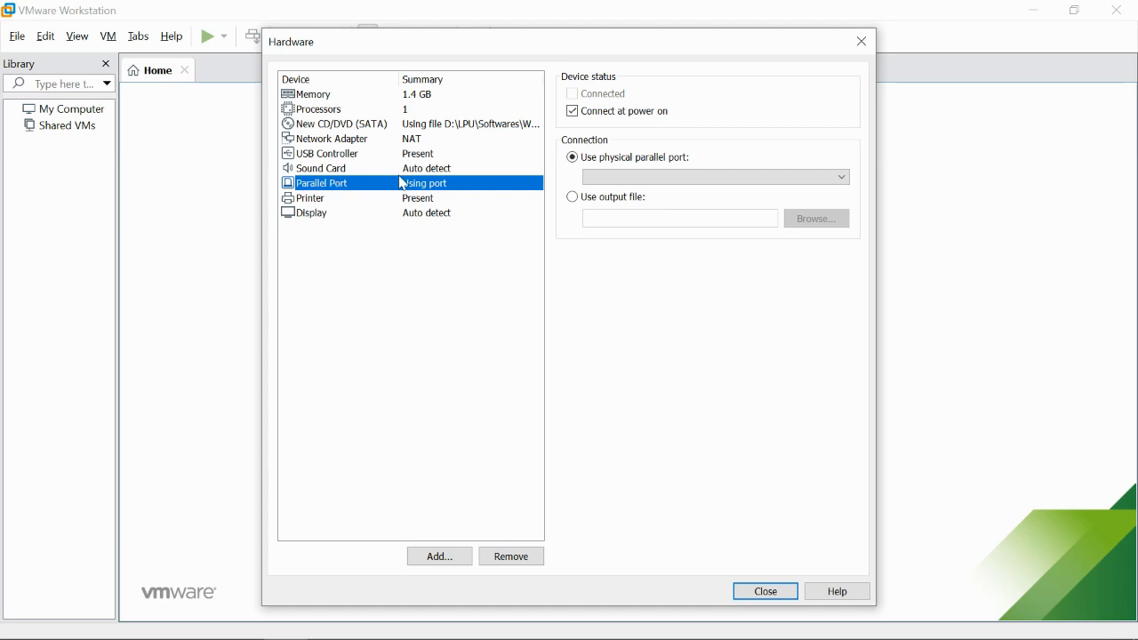
# - Finish hardware customization, create CSE427, and keep retrying parallel0 at each power-on
pyautogui.click(765, 593)
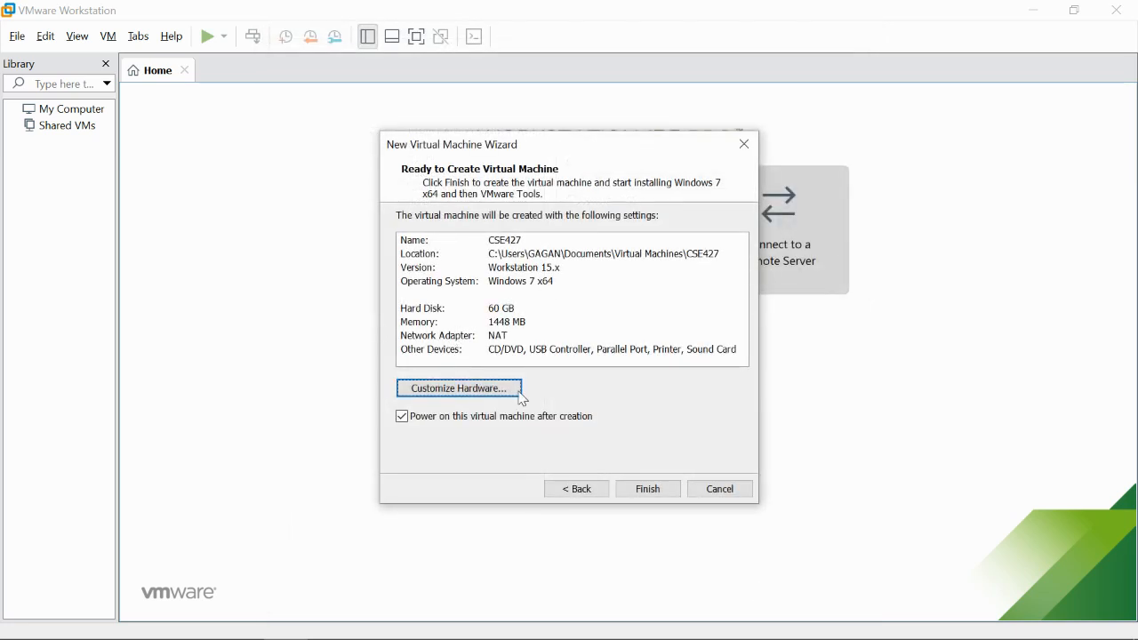
pyautogui.click(650, 492)
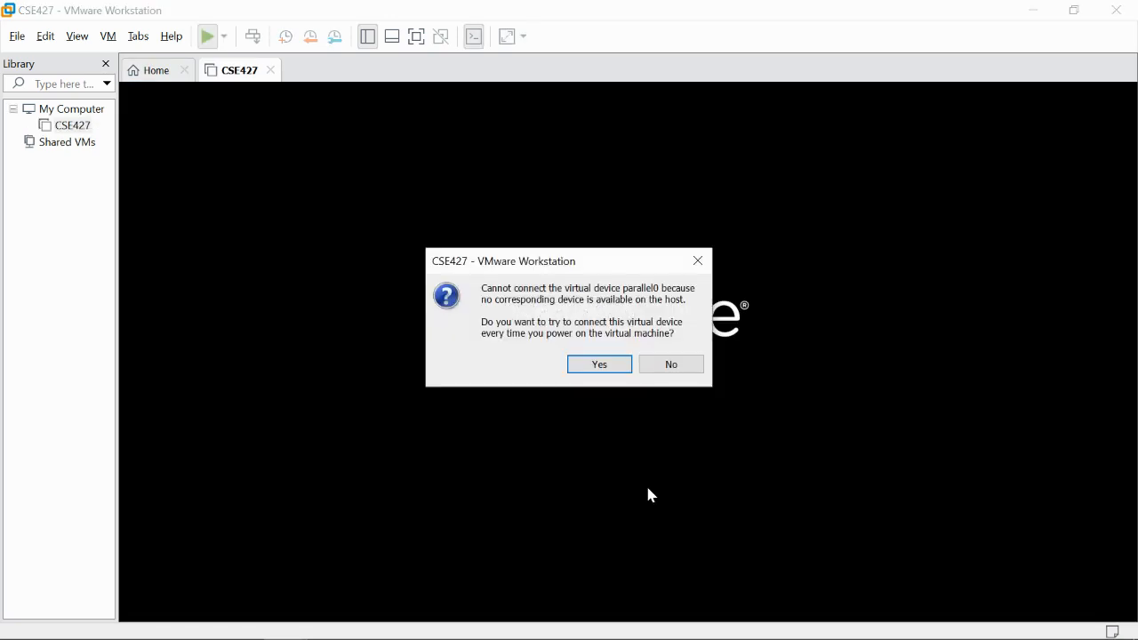
pyautogui.click(602, 364)
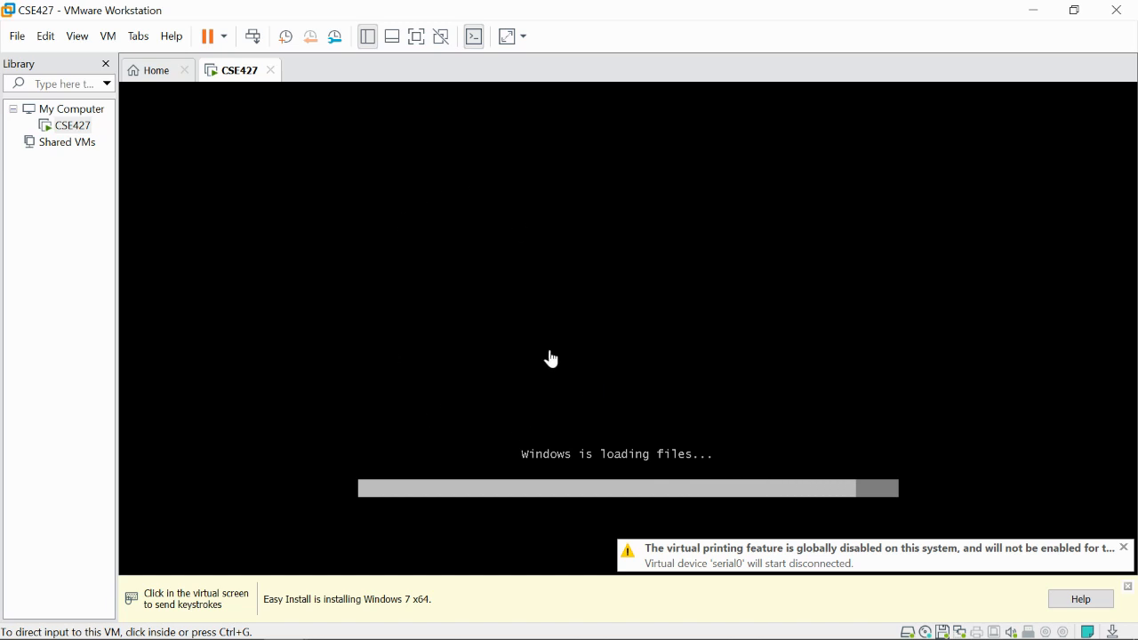
# - Dismiss the Easy Install information bar and check the machine's unread messages
pyautogui.click(1129, 588)
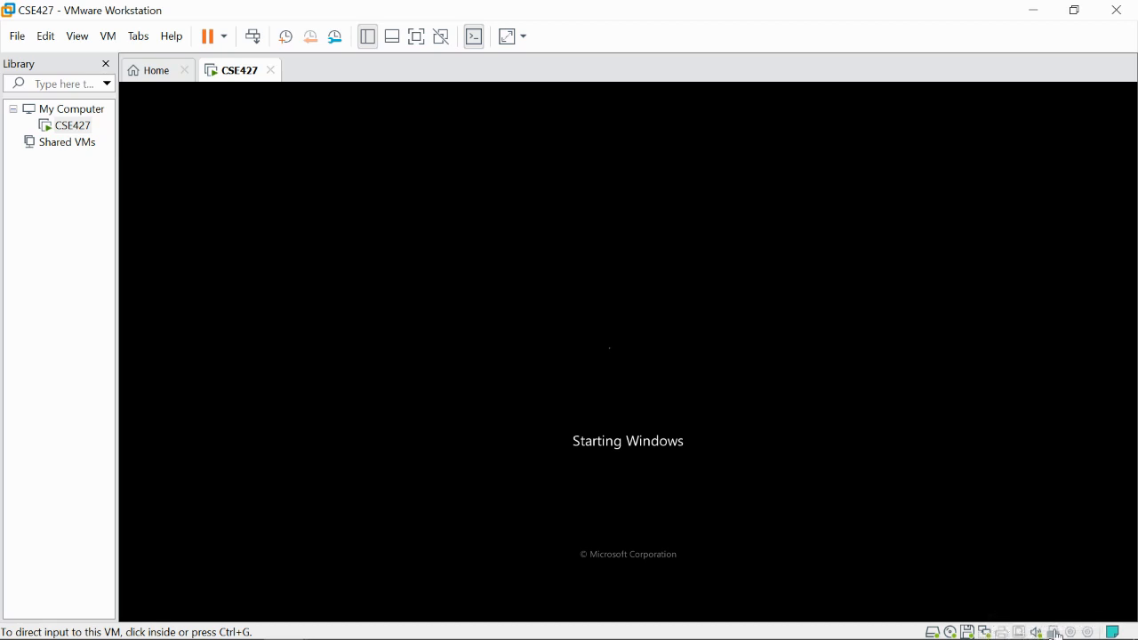
pyautogui.click(1120, 635)
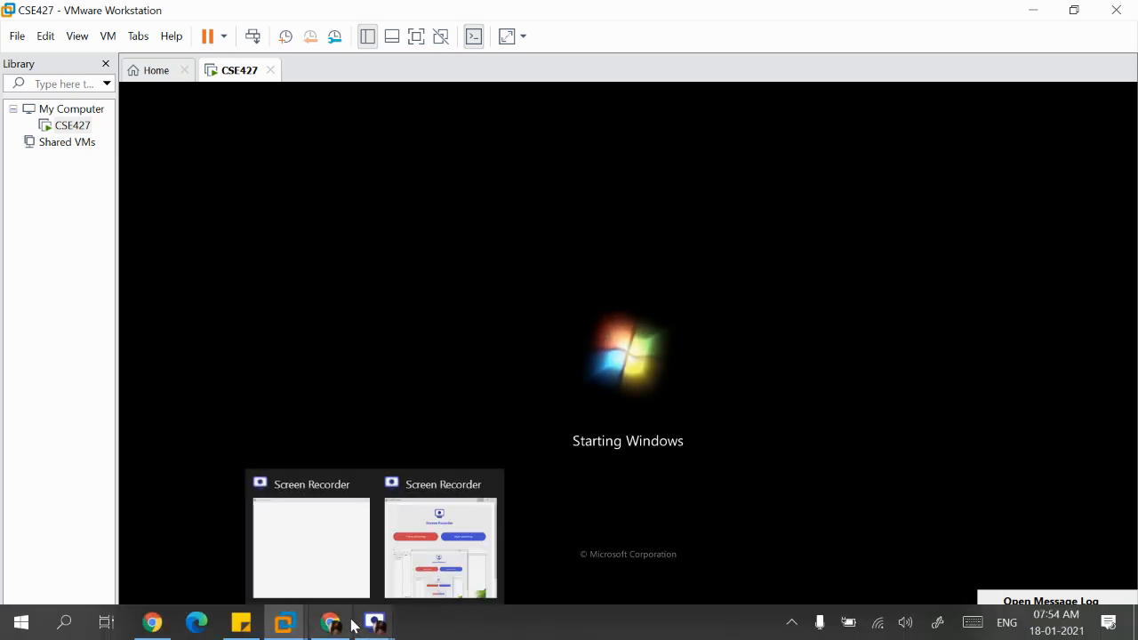
pyautogui.moveTo(341, 625)
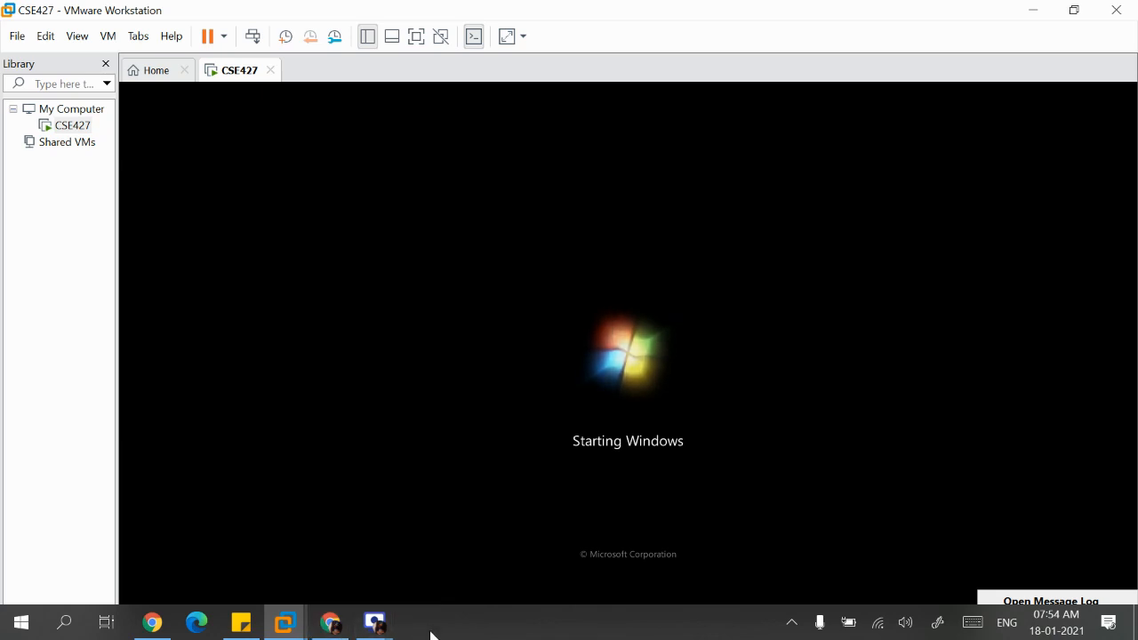
# - Open the Documents\Virtual Machines\CSE427 folder in File Explorer
pyautogui.press('super+e')
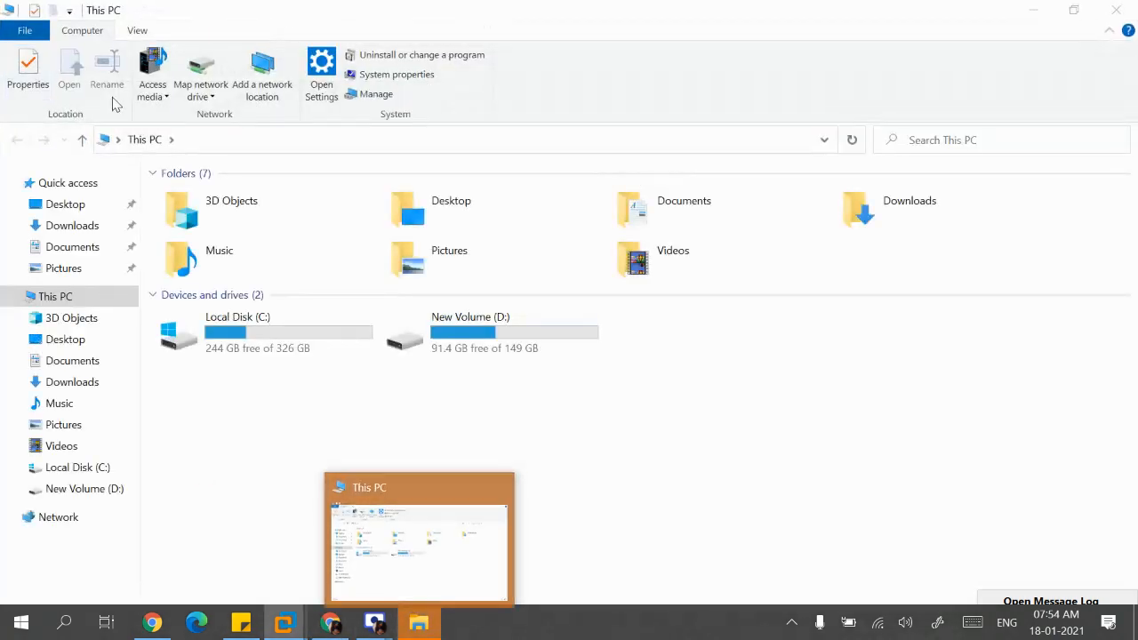
pyautogui.click(49, 247)
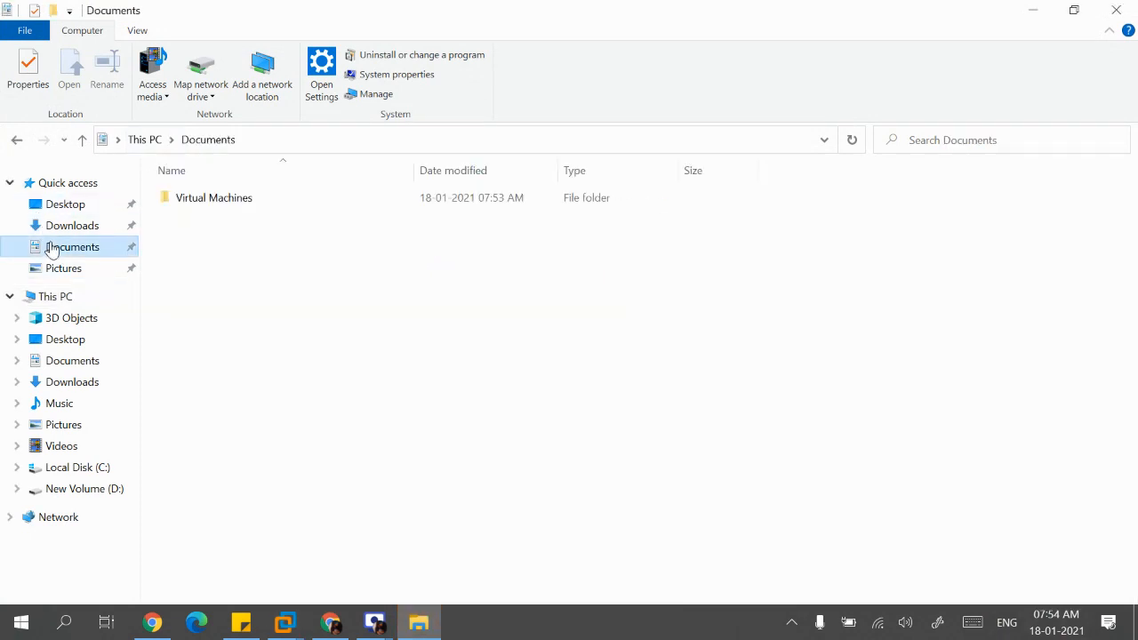
pyautogui.doubleClick(174, 205)
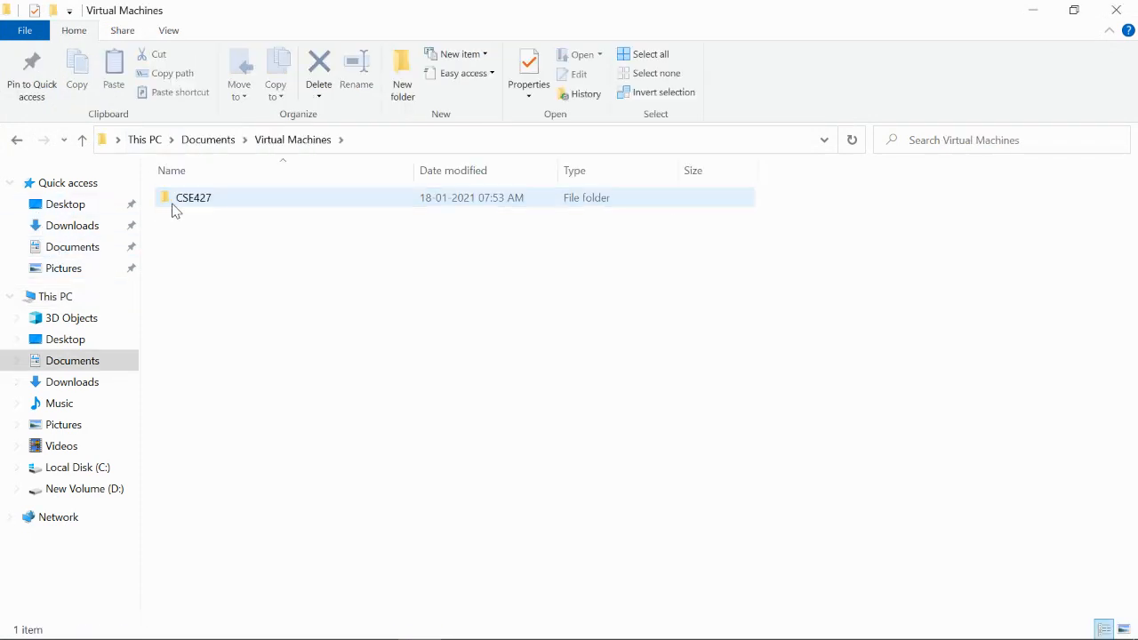
pyautogui.doubleClick(194, 203)
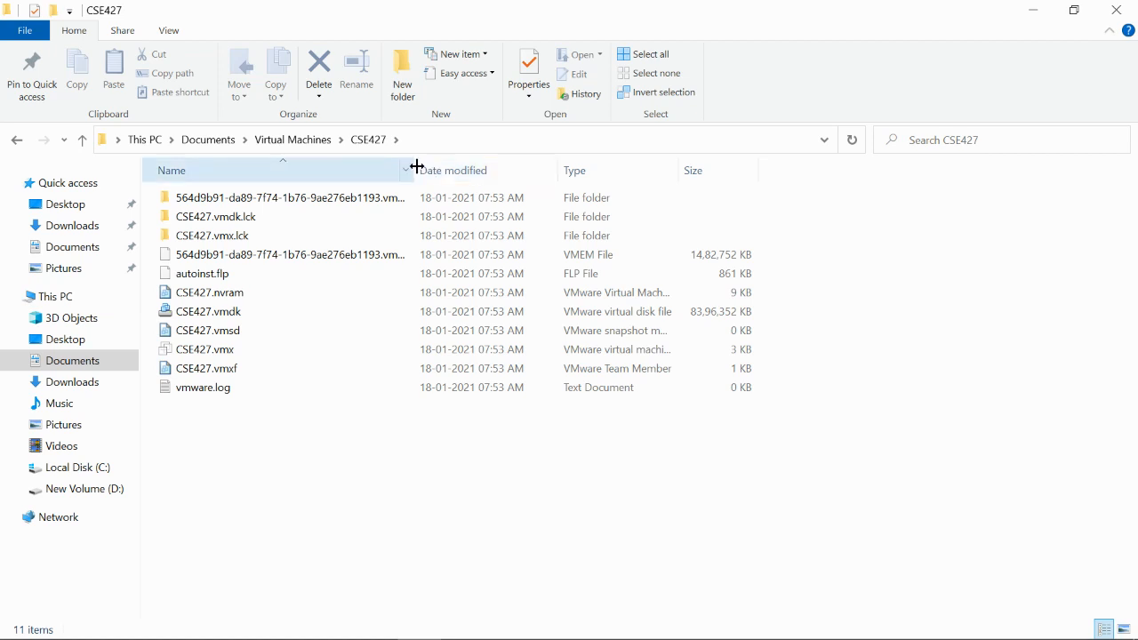
# - Widen the Name and Type columns and select the 8.00 GB CSE427.vmdk disk
pyautogui.moveTo(416, 166); pyautogui.dragTo(474, 168)
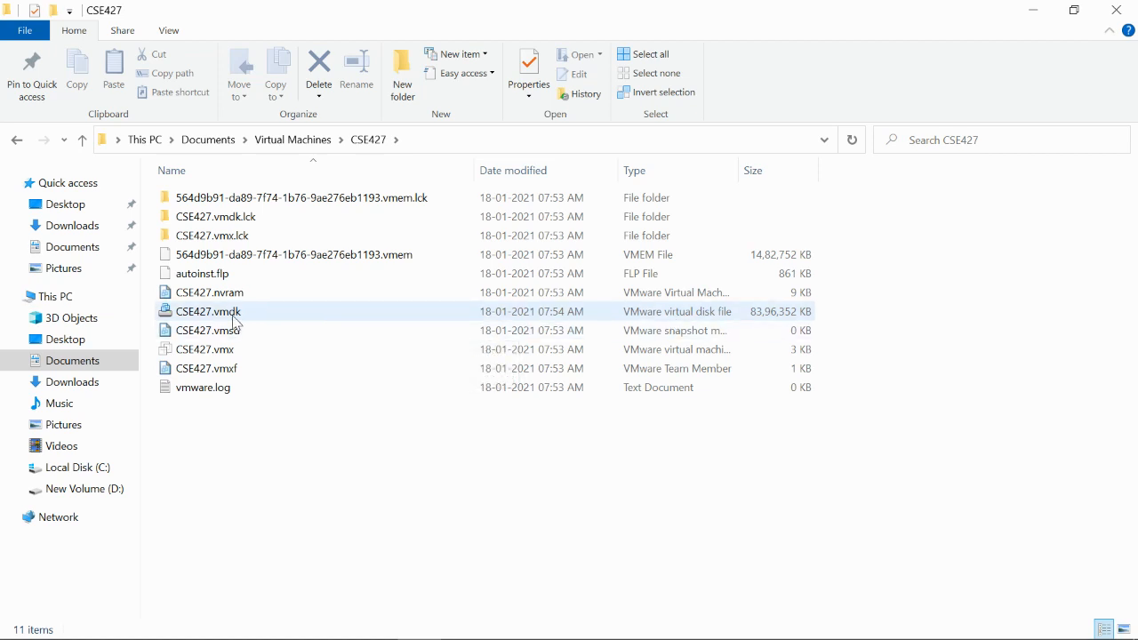
pyautogui.moveTo(233, 320)
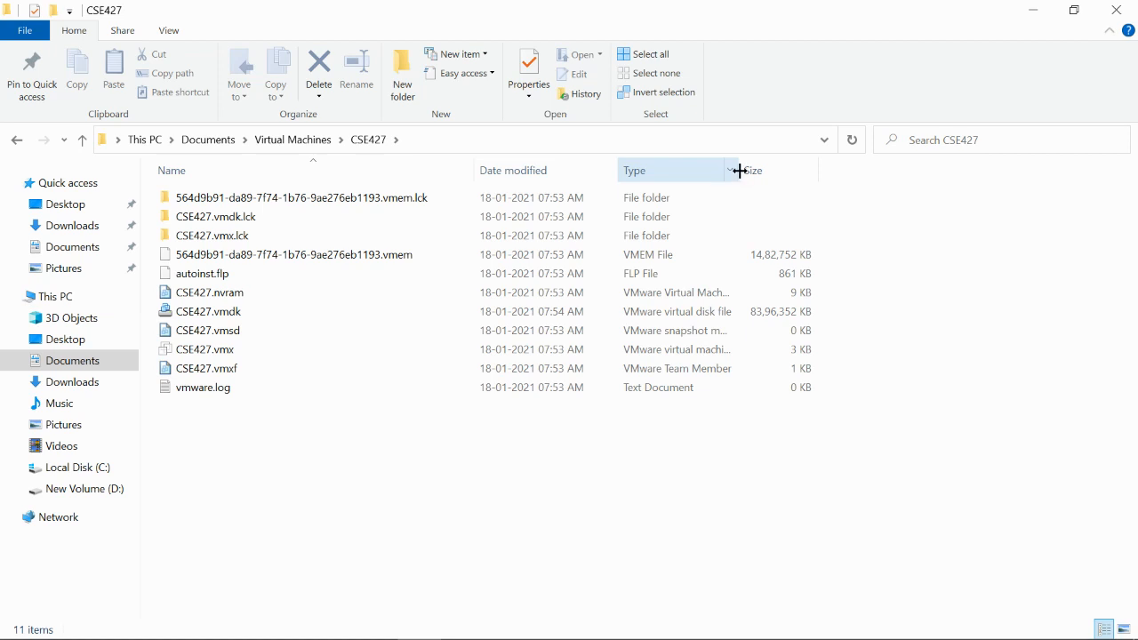
pyautogui.moveTo(740, 171); pyautogui.dragTo(835, 172)
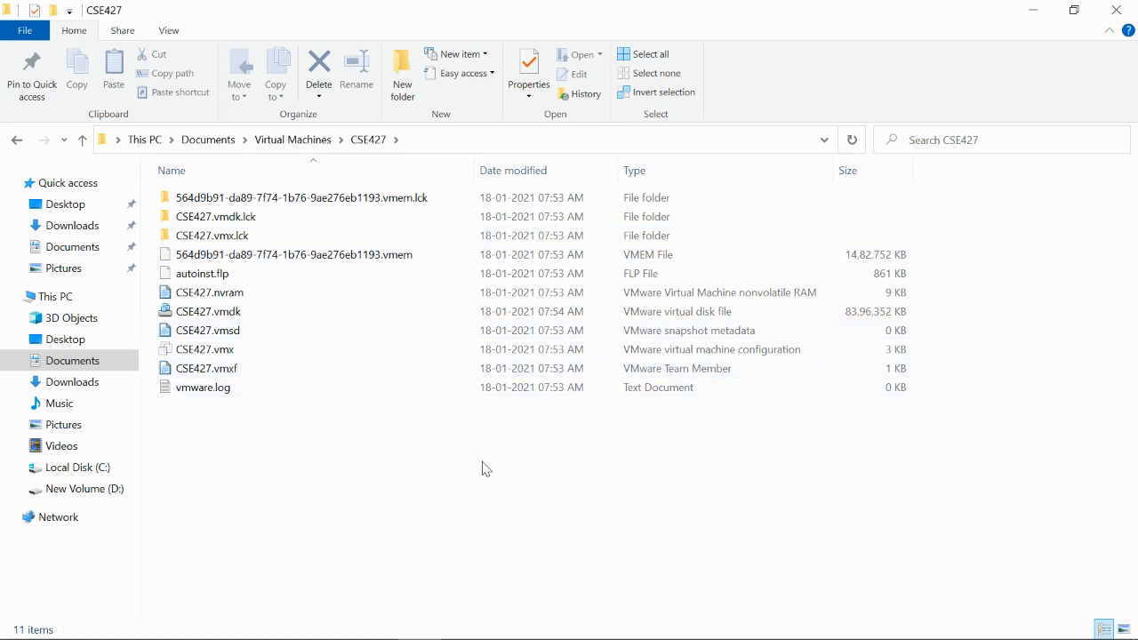
pyautogui.click(223, 320)
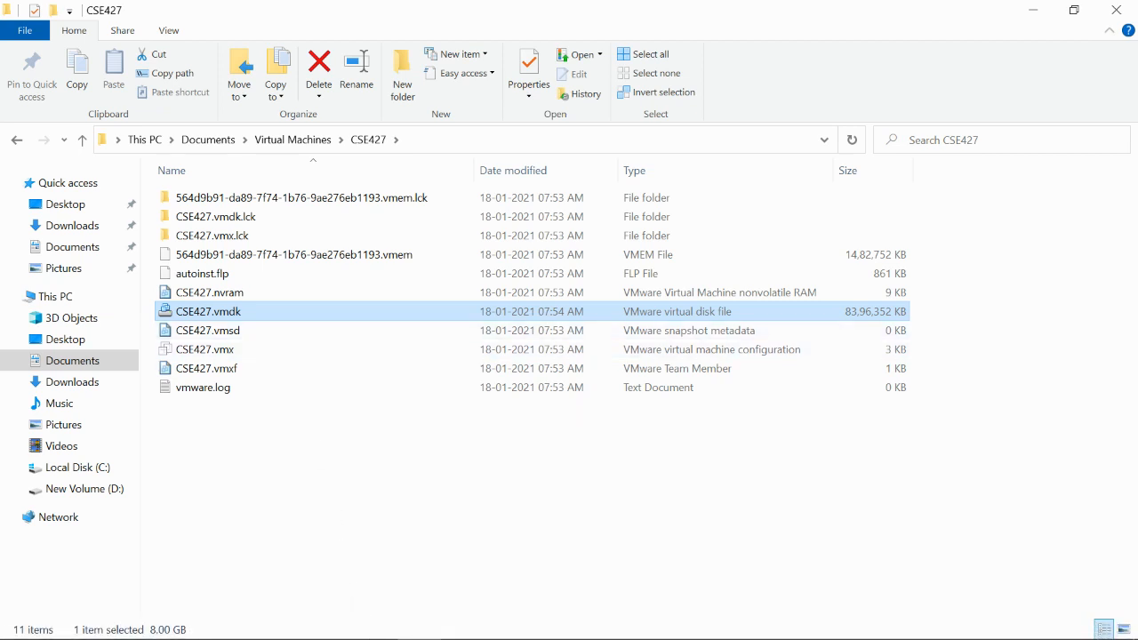
pyautogui.moveTo(371, 631)
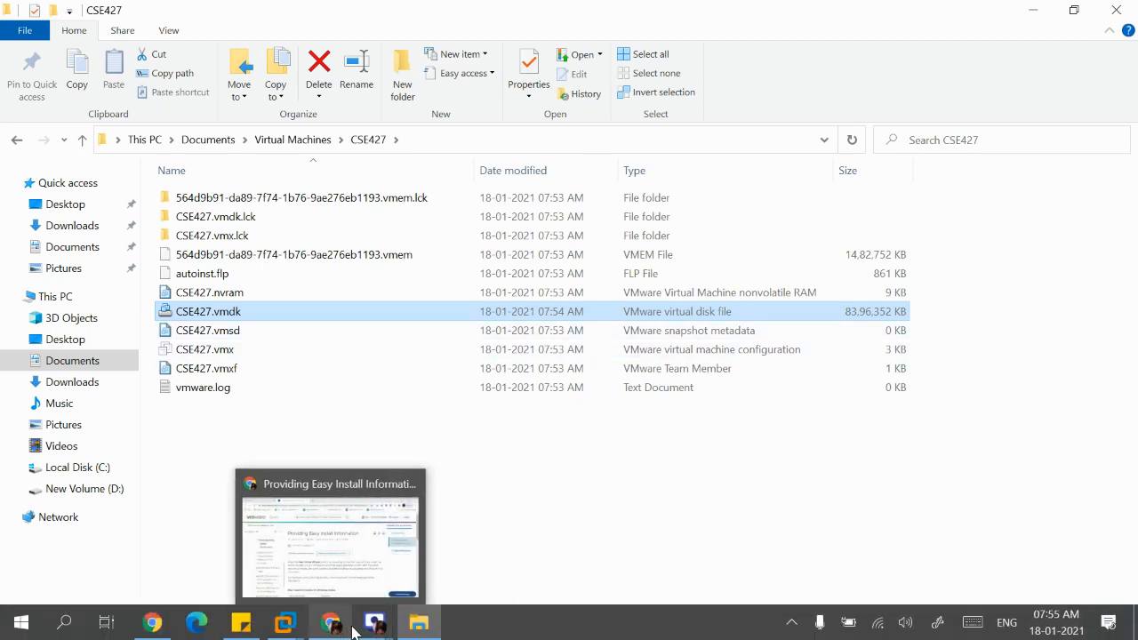
pyautogui.click(285, 625)
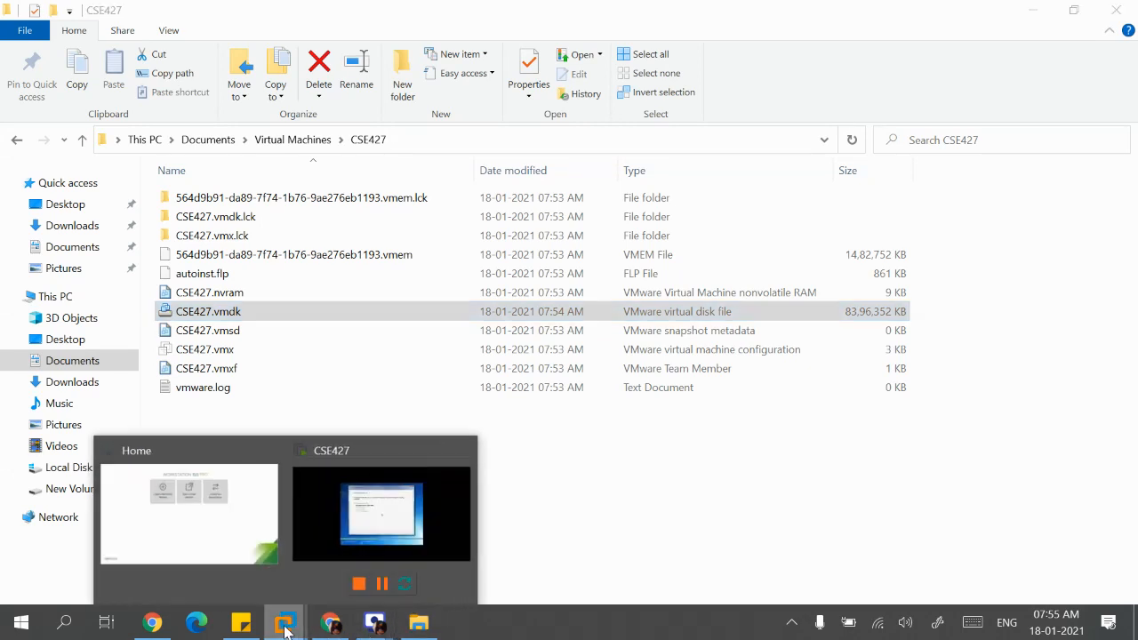
# - From the Home page, start a second Typical Windows 7 x64 machine using Win_7_64Bit.iso
pyautogui.click(379, 524)
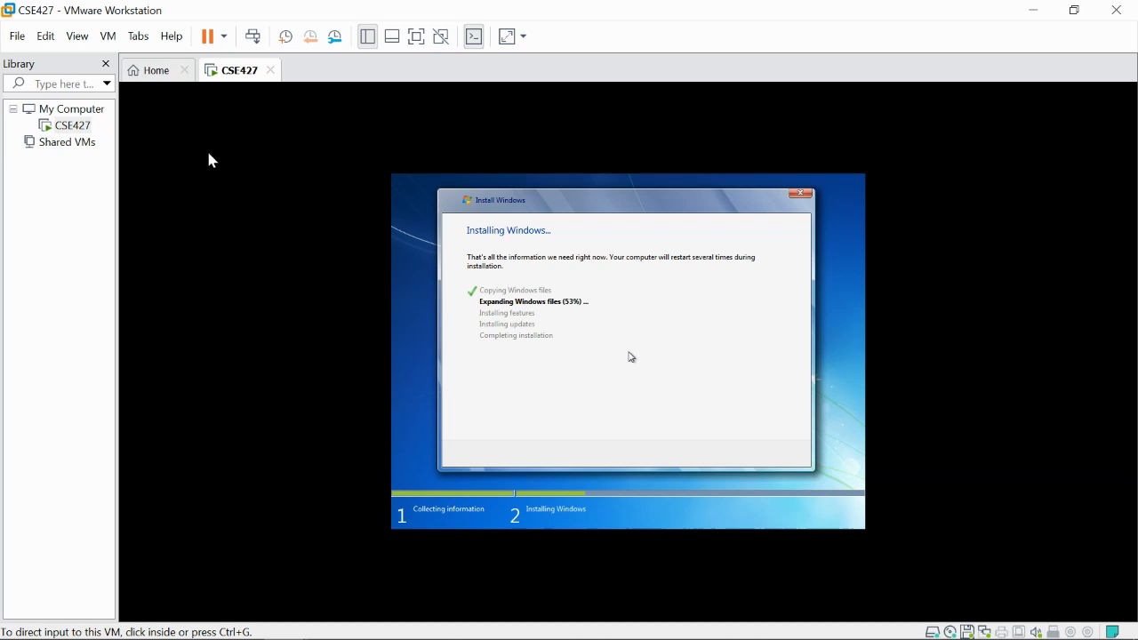
pyautogui.click(158, 78)
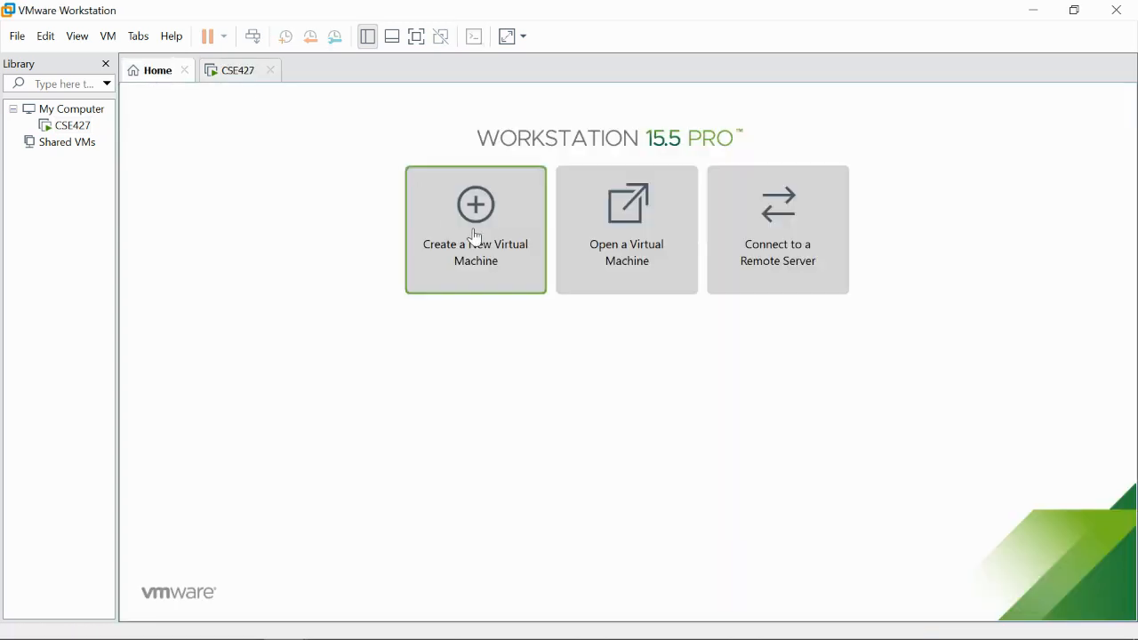
pyautogui.click(495, 249)
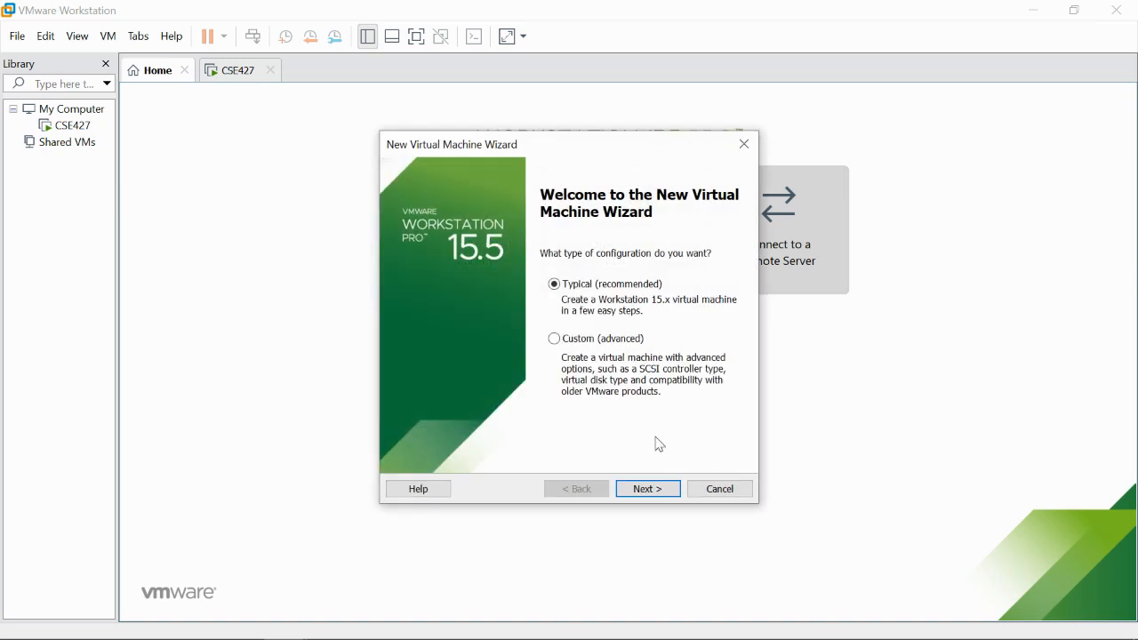
pyautogui.click(652, 495)
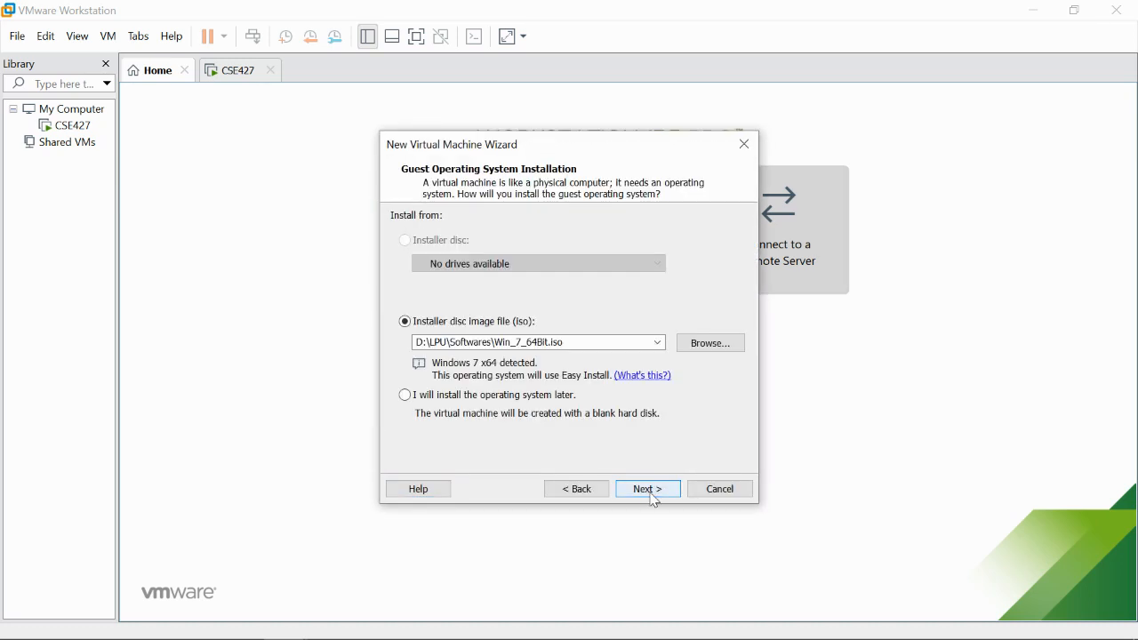
pyautogui.click(661, 492)
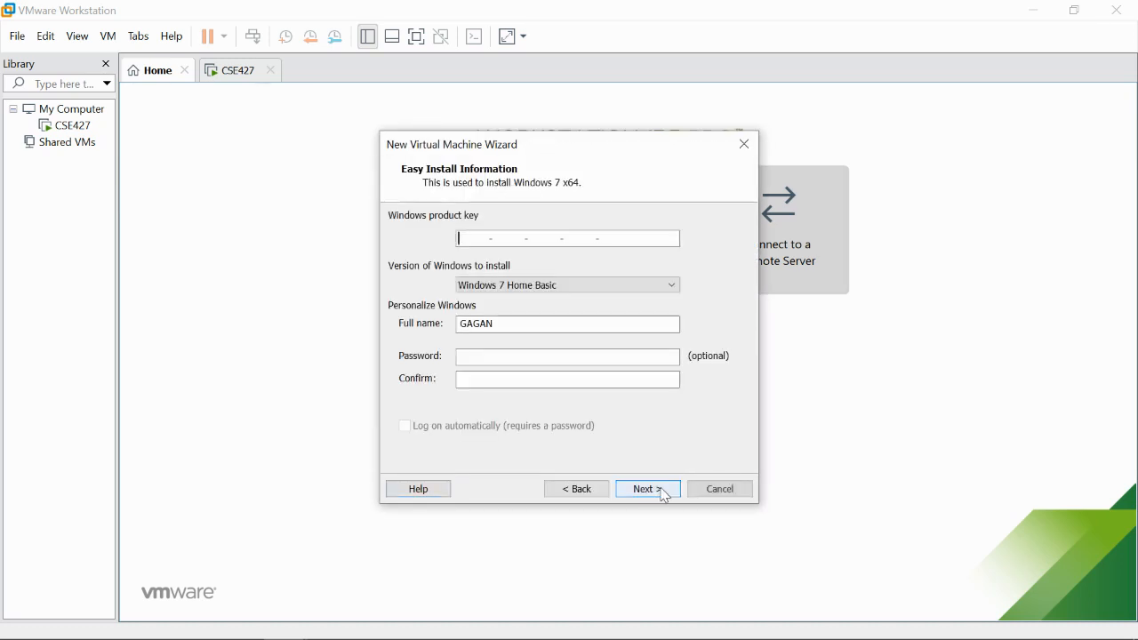
# - Set the Easy Install full name to NEW and continue without a product key
pyautogui.click(507, 324)
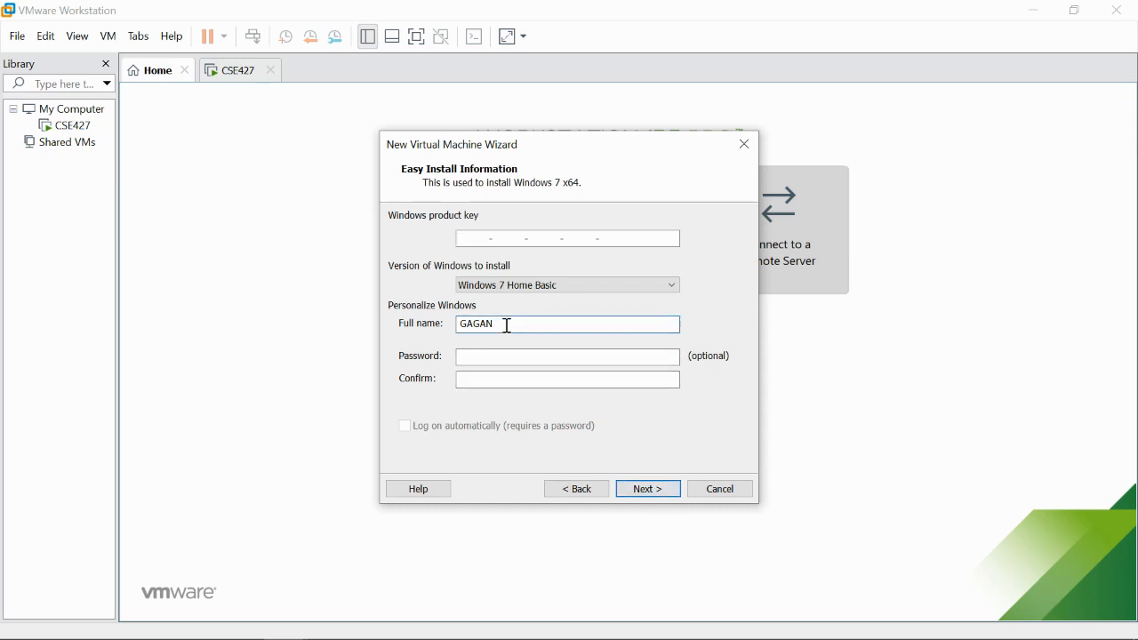
pyautogui.press('BackSpace')
pyautogui.press('BackSpace')
pyautogui.press('BackSpace')
pyautogui.press('BackSpace')
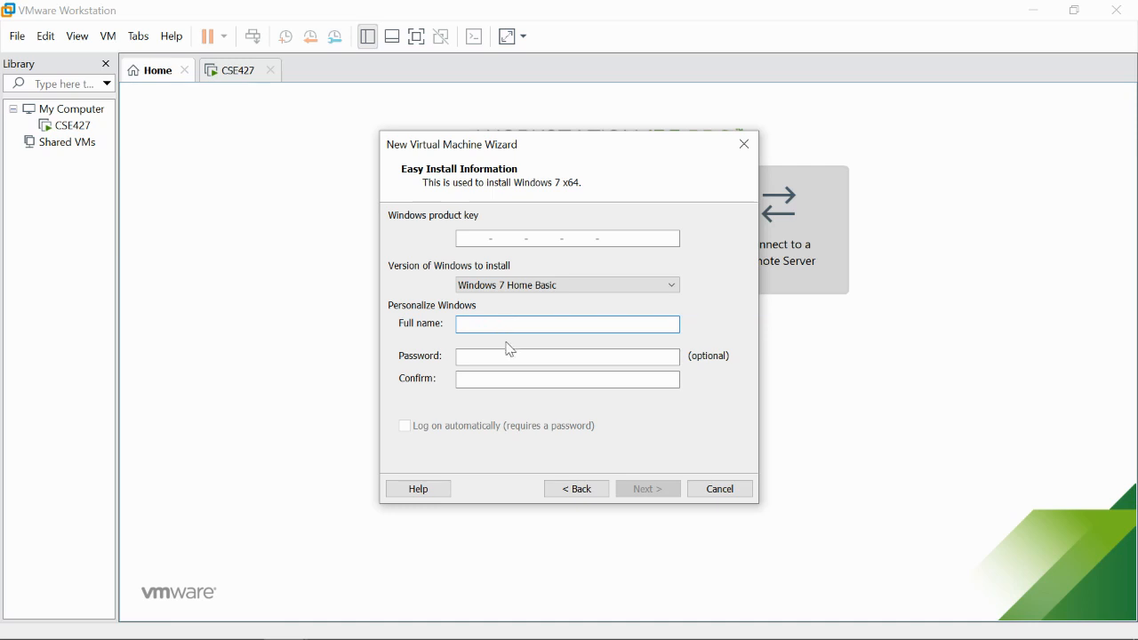
pyautogui.write('NEW')
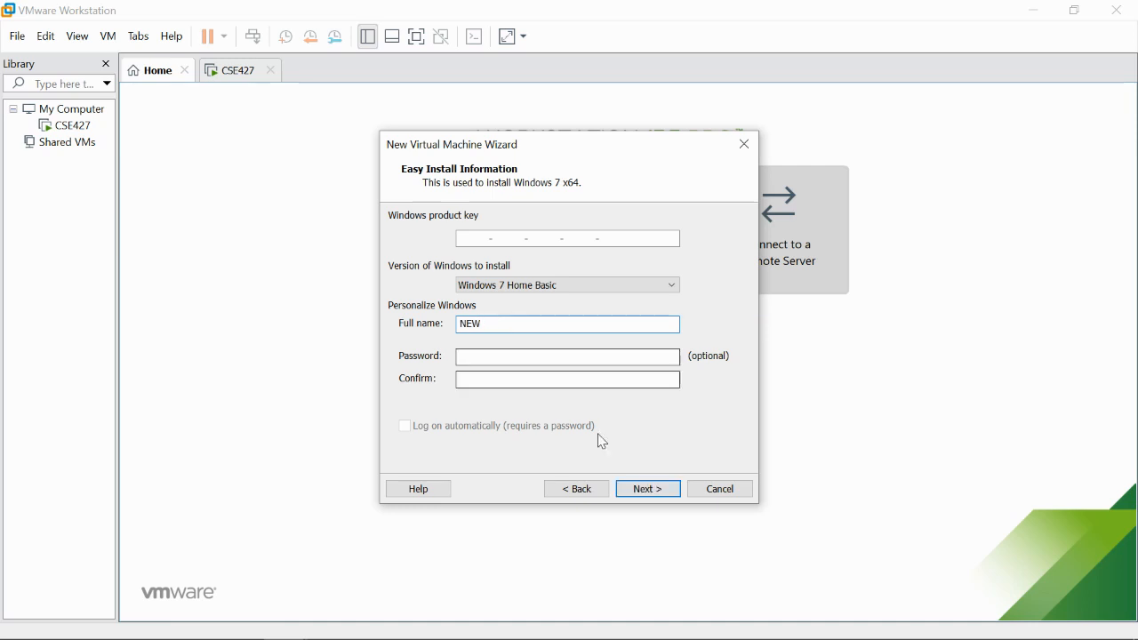
pyautogui.click(650, 496)
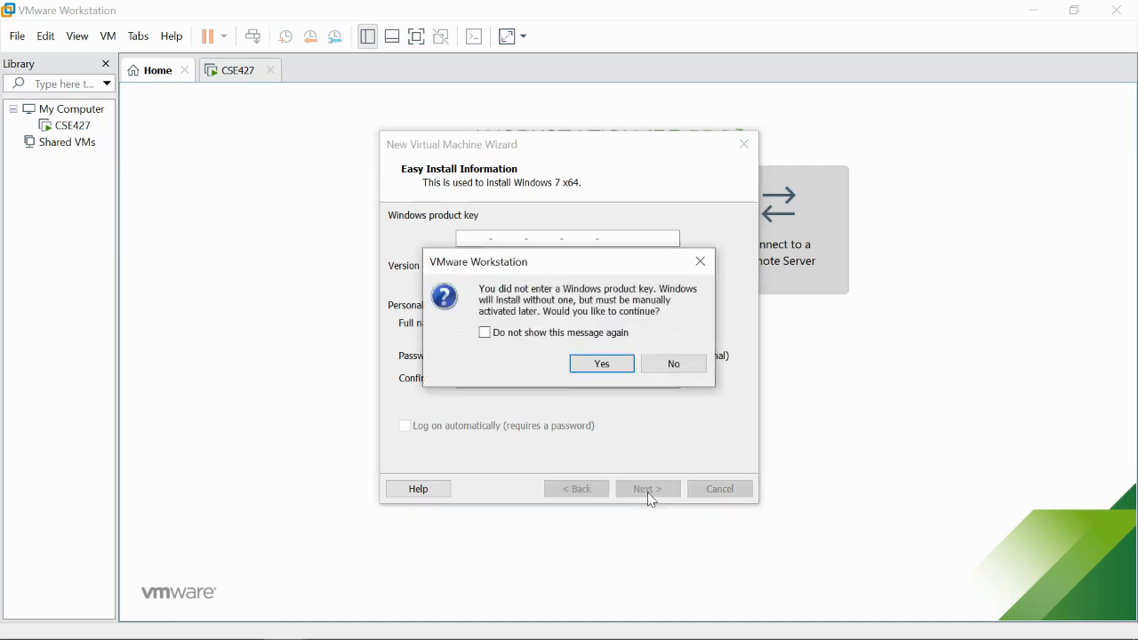
pyautogui.click(603, 363)
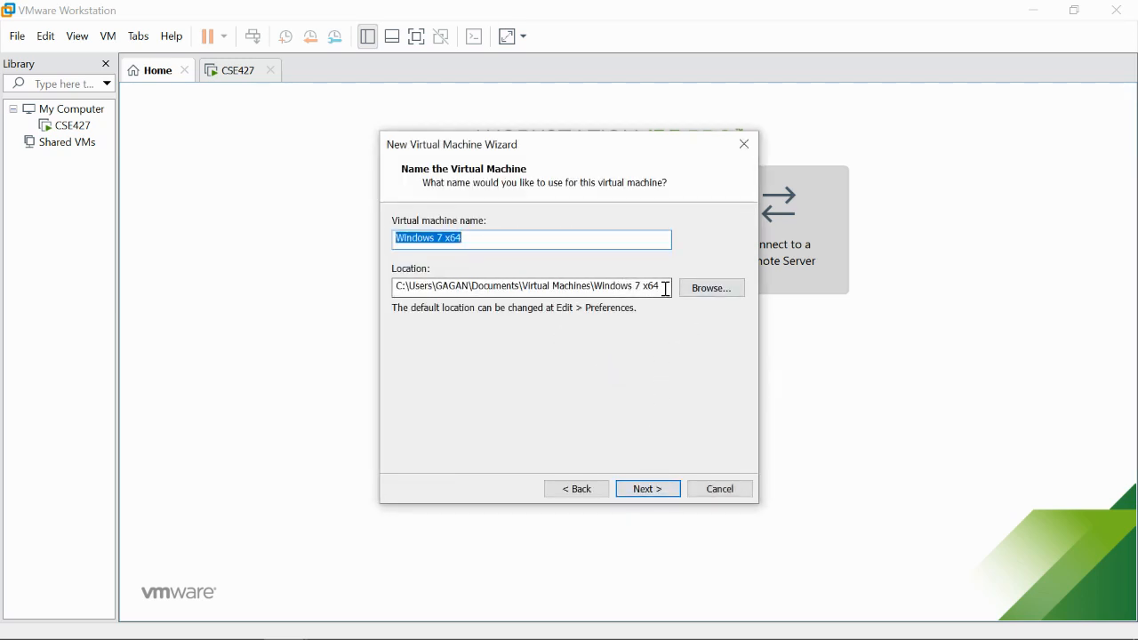
# - Name the machine neW, keep the 60 GB split disk, and create it
pyautogui.write('ne')
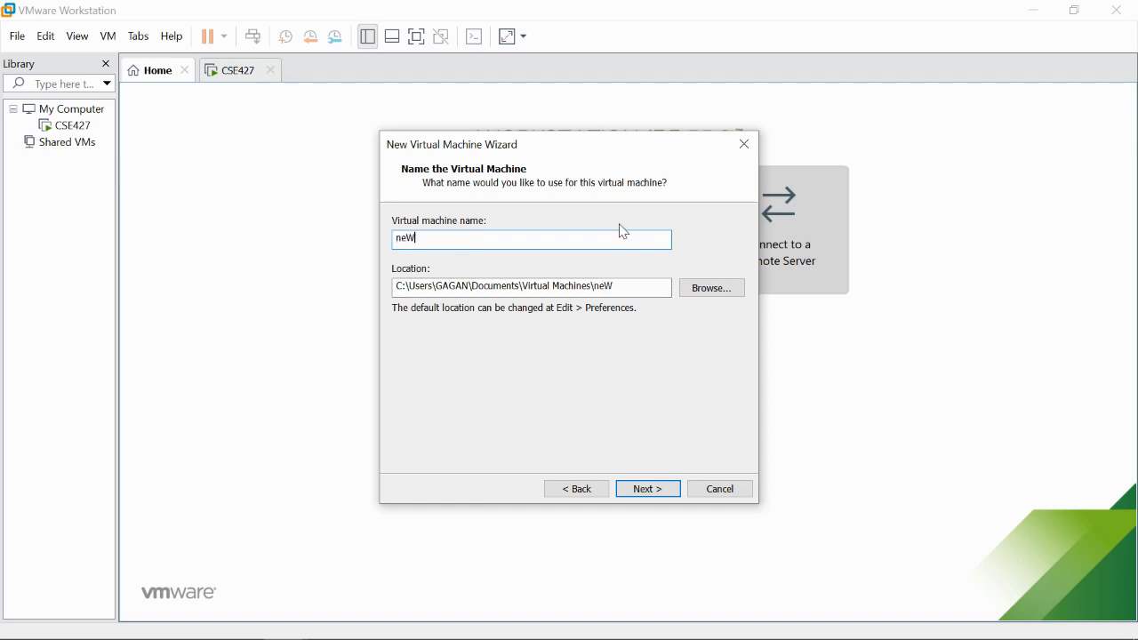
pyautogui.write('W')
pyautogui.click(645, 494)
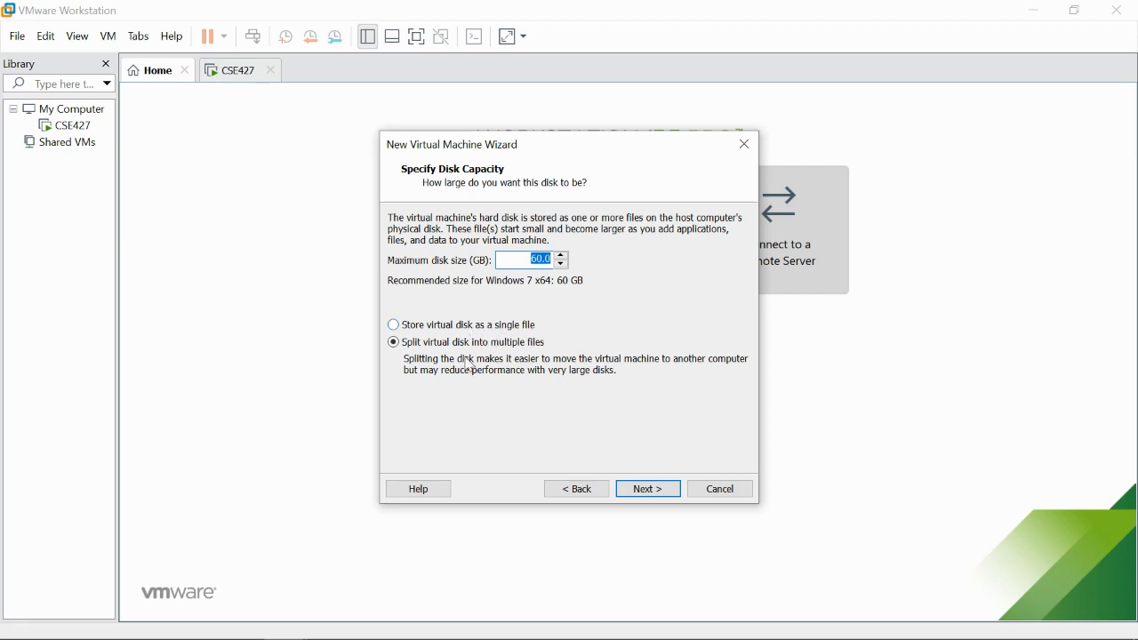
pyautogui.click(654, 492)
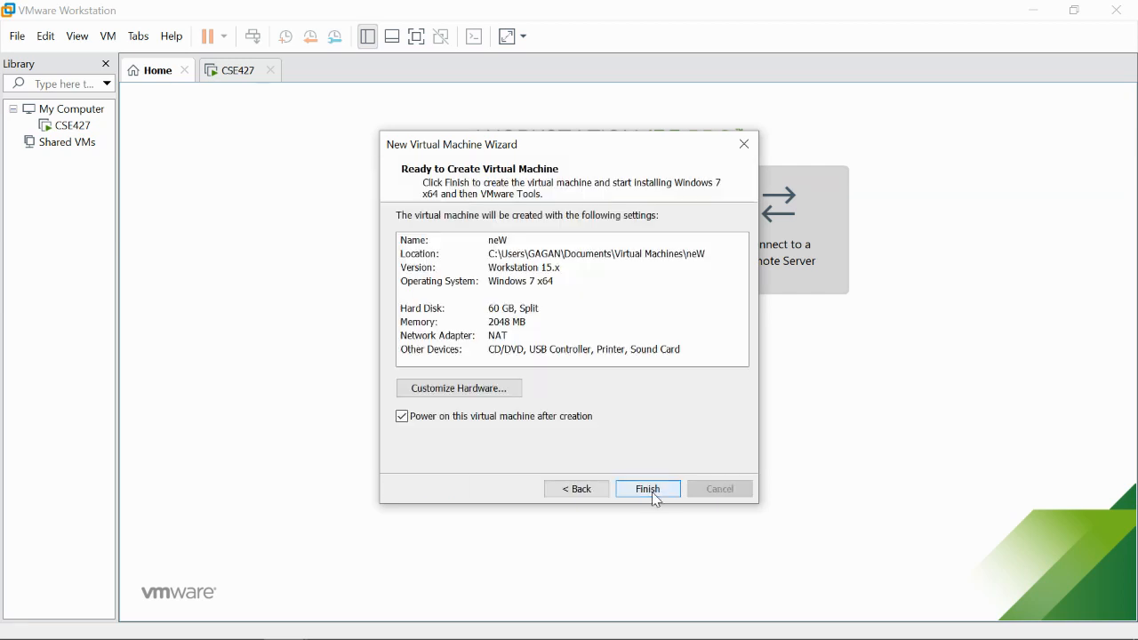
pyautogui.click(652, 496)
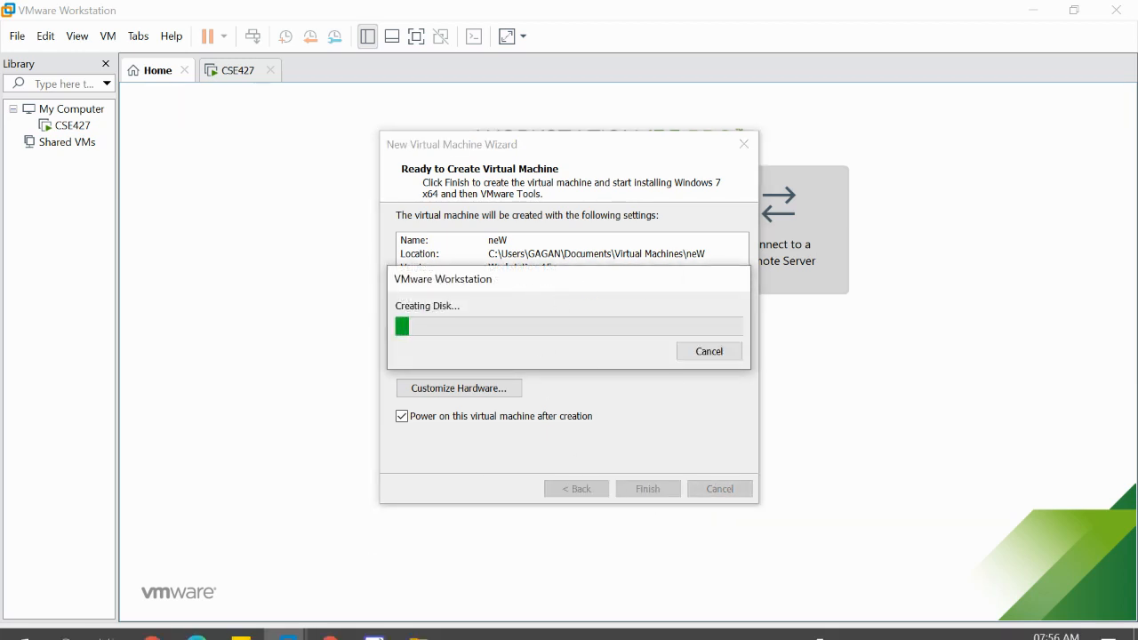
# - Browse into the neW folder under Virtual Machines, then return to Documents
pyautogui.click(417, 622)
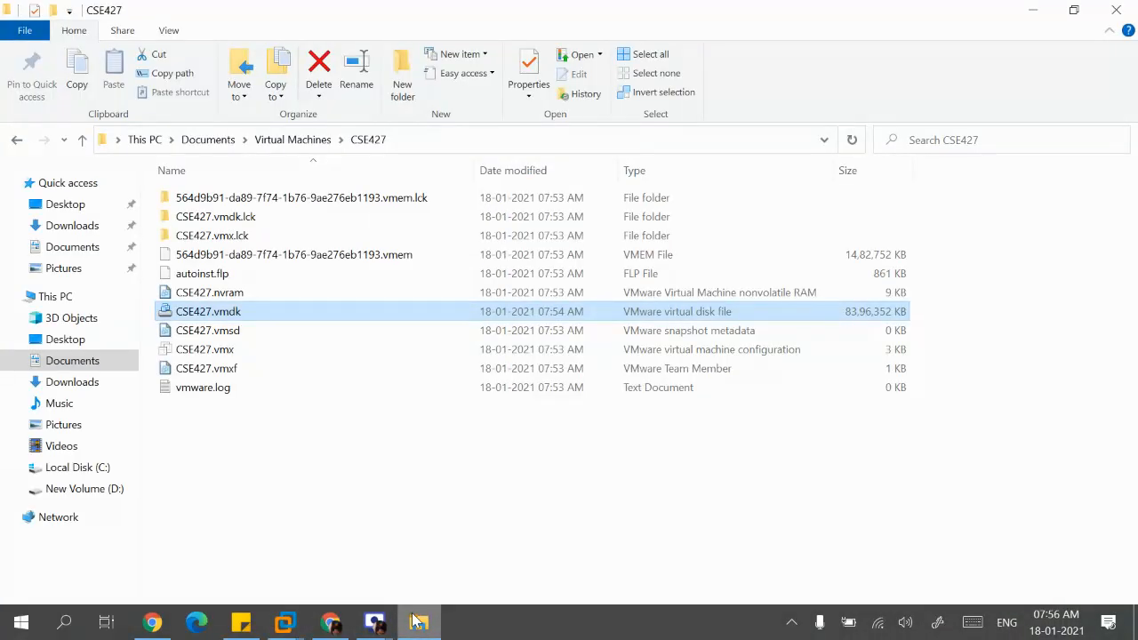
pyautogui.click(286, 142)
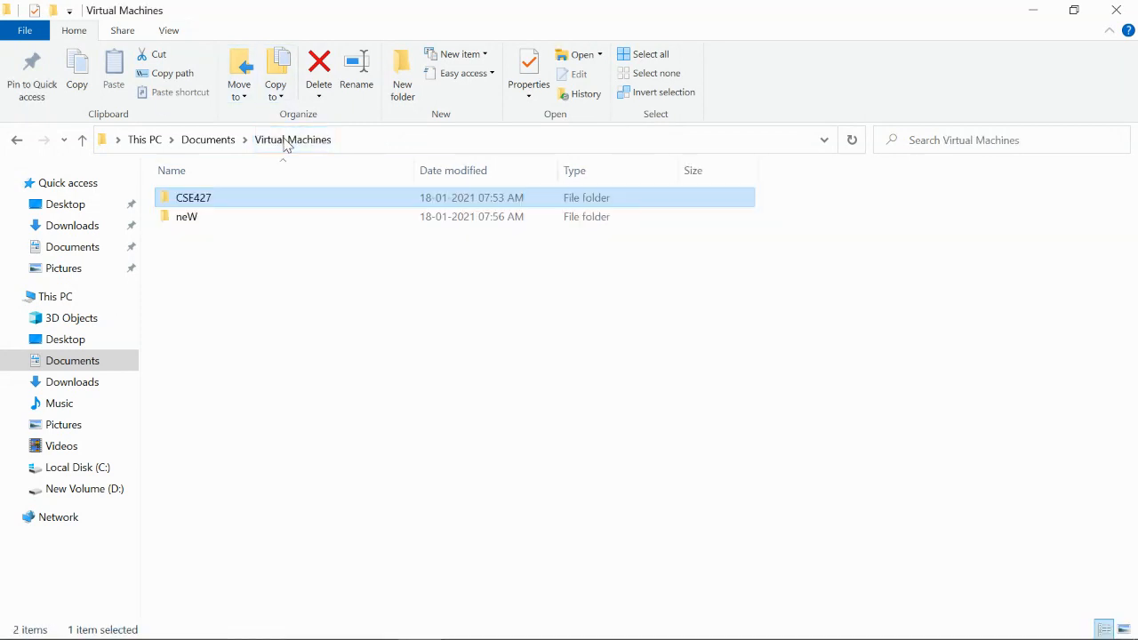
pyautogui.doubleClick(187, 218)
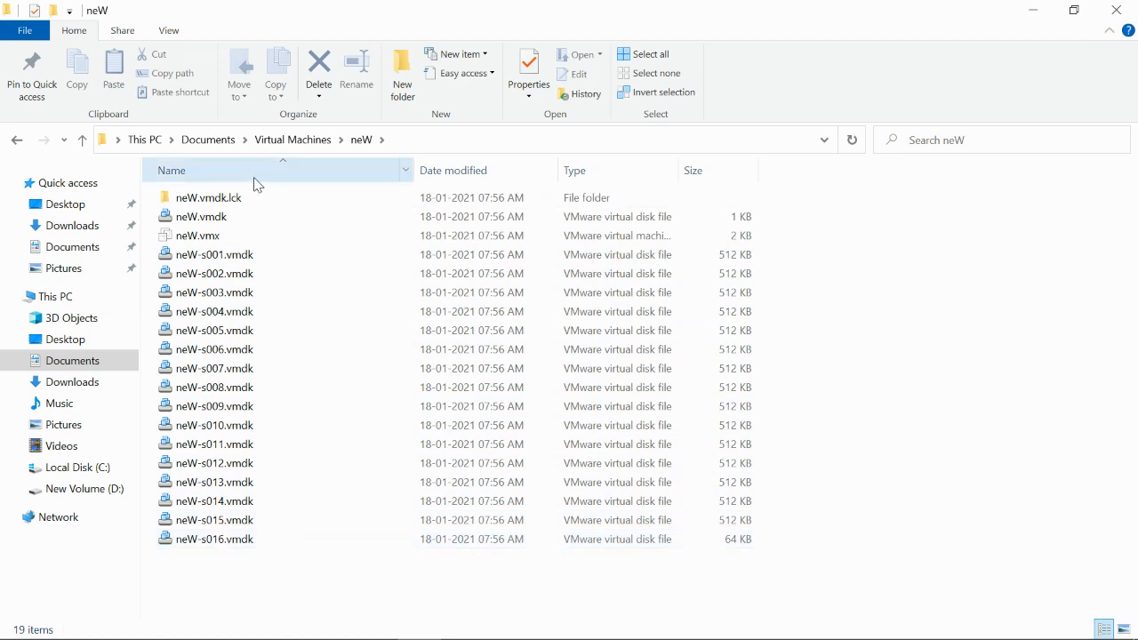
pyautogui.click(196, 142)
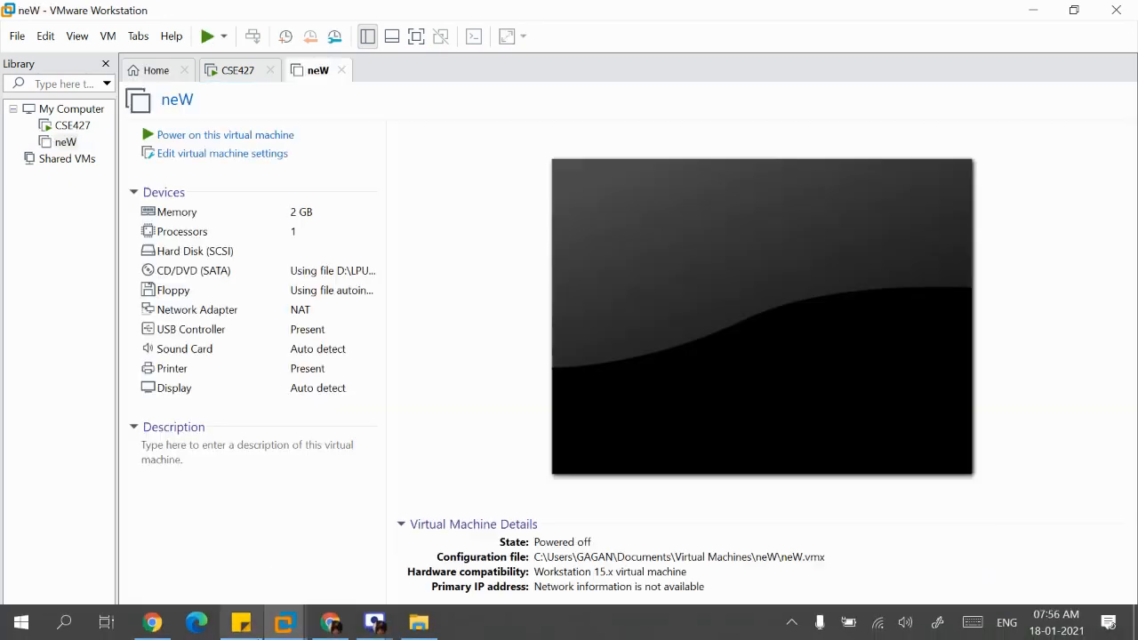
pyautogui.hotkey('ctrl', 'b')
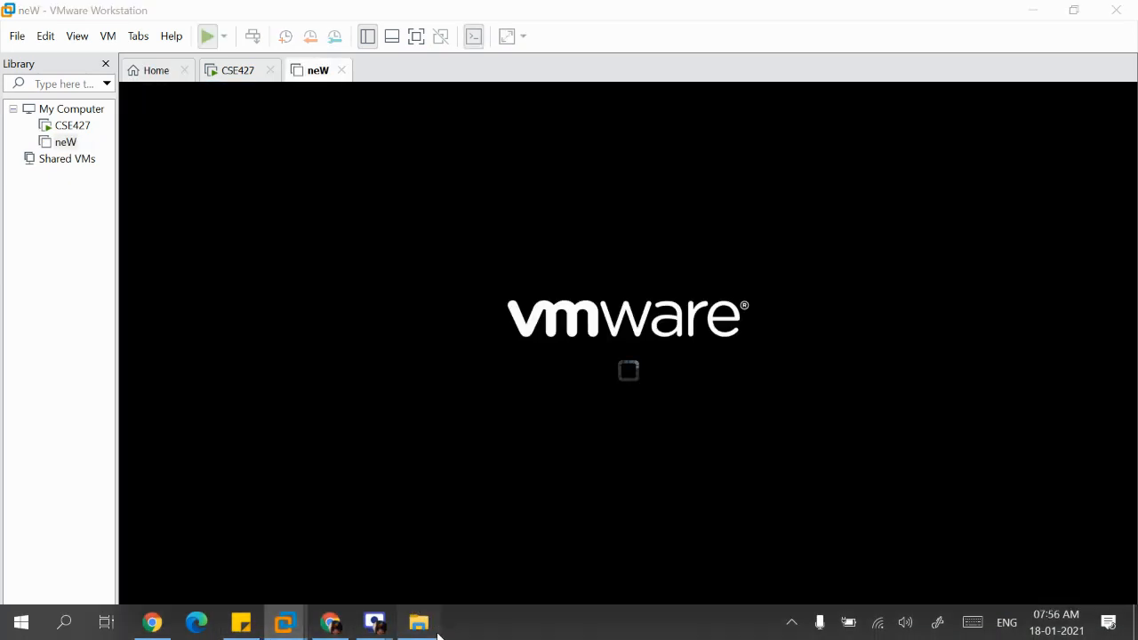
pyautogui.click(429, 628)
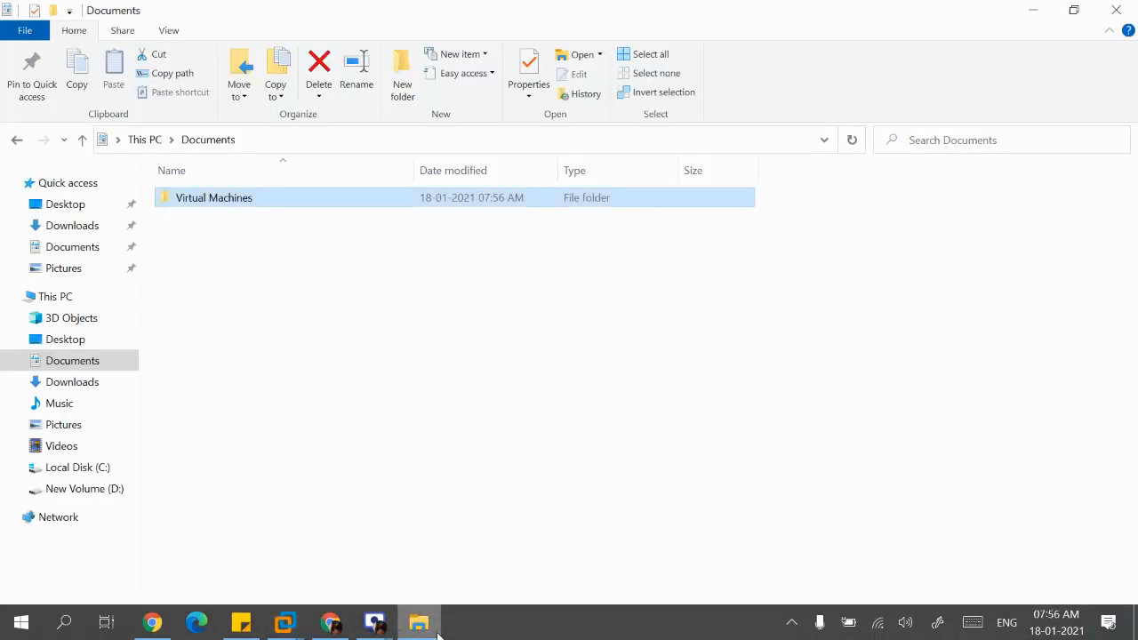
# - Check the CSE427 folder, then open neW and scroll down to vmware.log
pyautogui.doubleClick(244, 202)
pyautogui.doubleClick(244, 201)
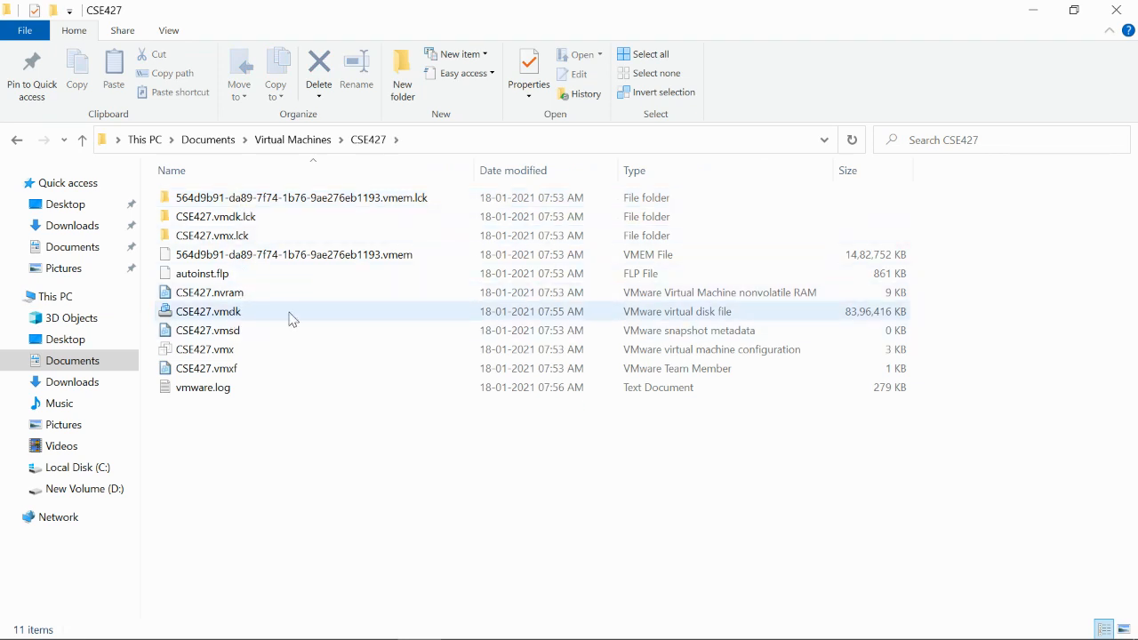
pyautogui.click(282, 150)
pyautogui.doubleClick(208, 220)
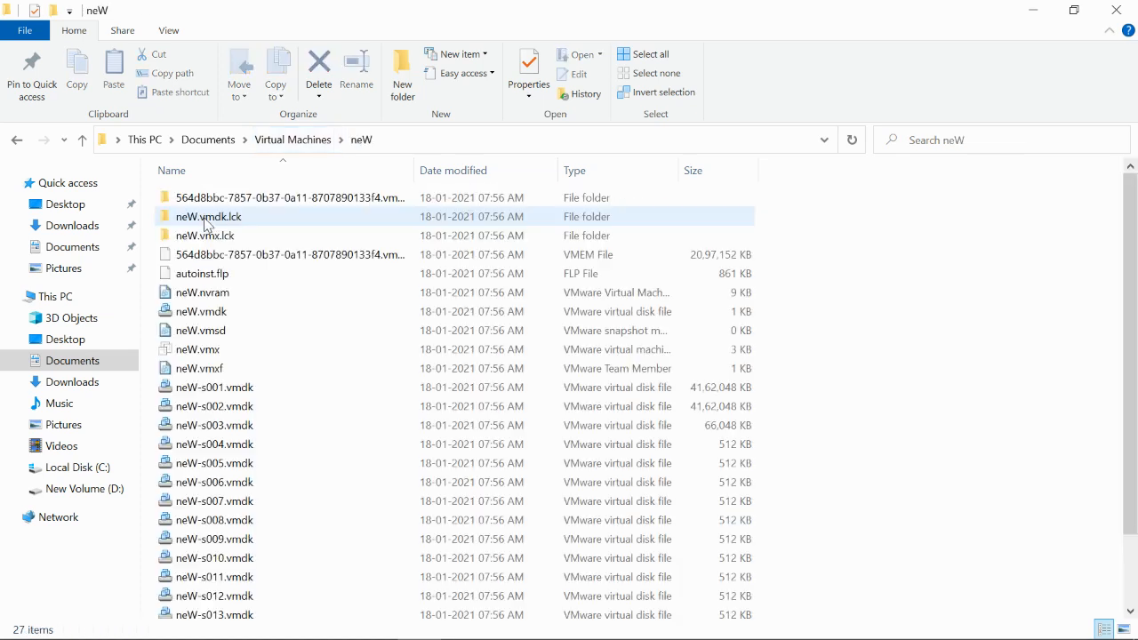
pyautogui.scroll(-2, 253, 445)
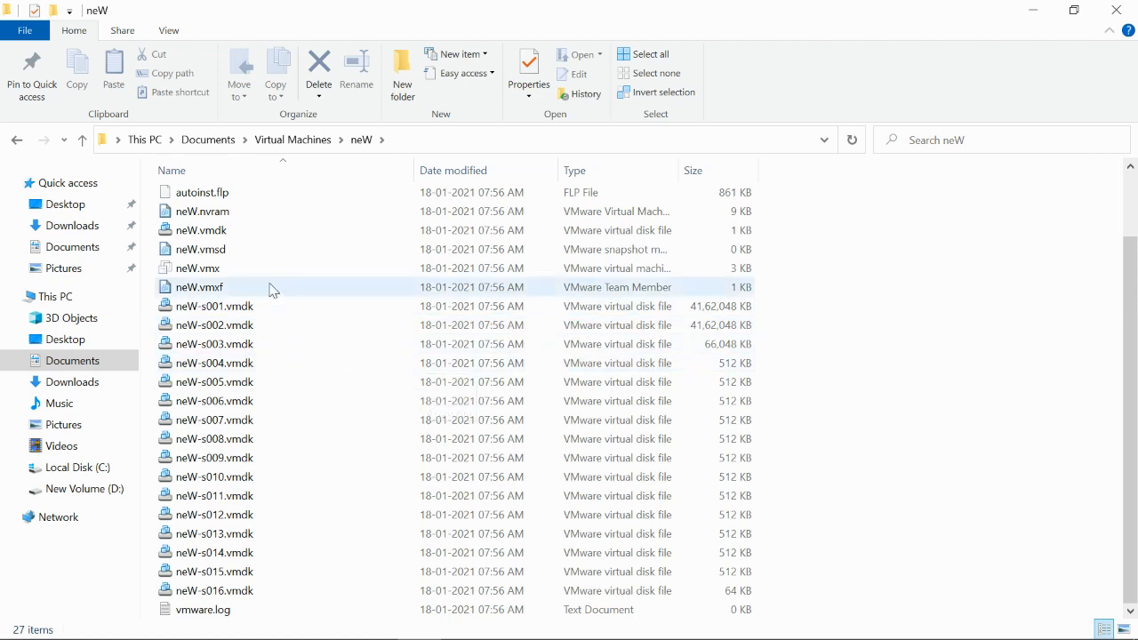
pyautogui.moveTo(259, 312)
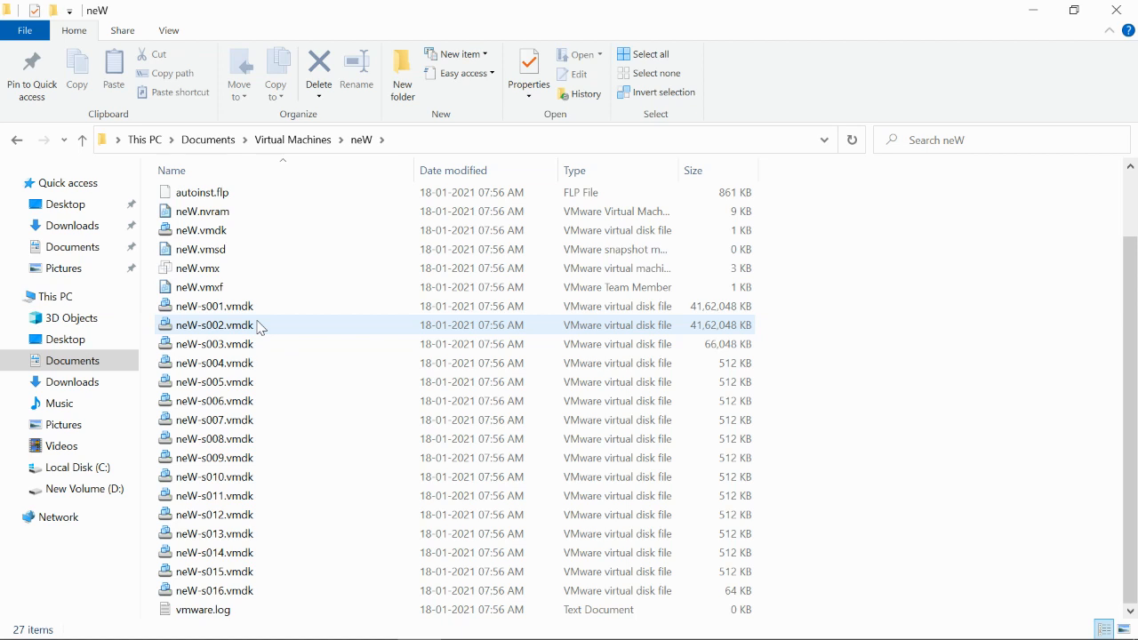
# - Close Explorer, power off neW by closing its tab, and acknowledge Removable Devices
pyautogui.click(1112, 8)
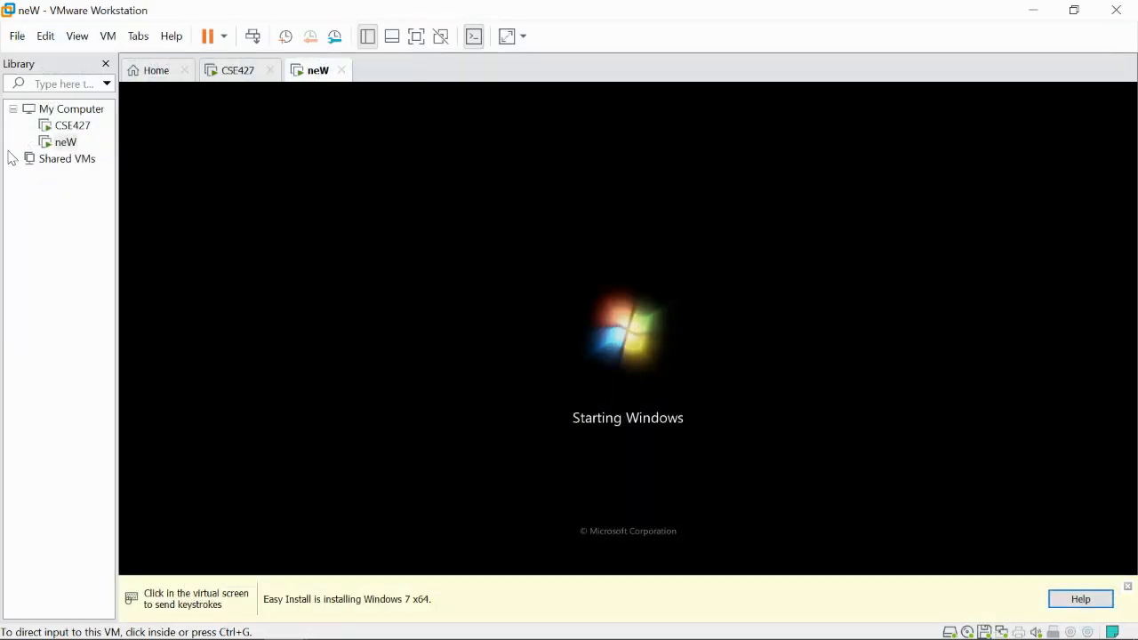
pyautogui.click(242, 73)
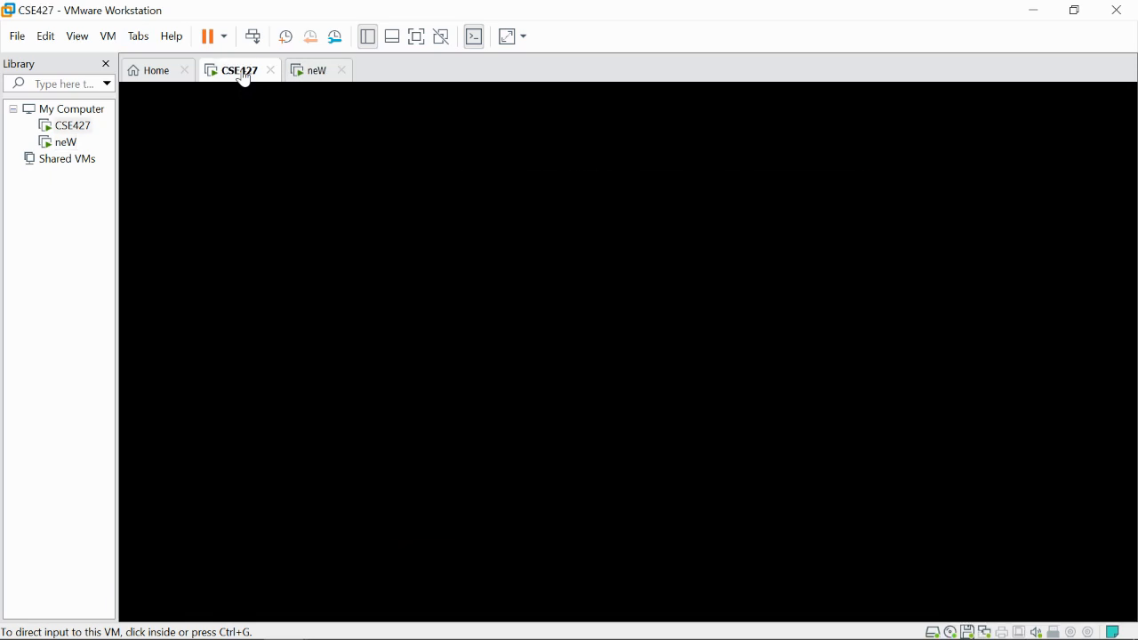
pyautogui.click(345, 73)
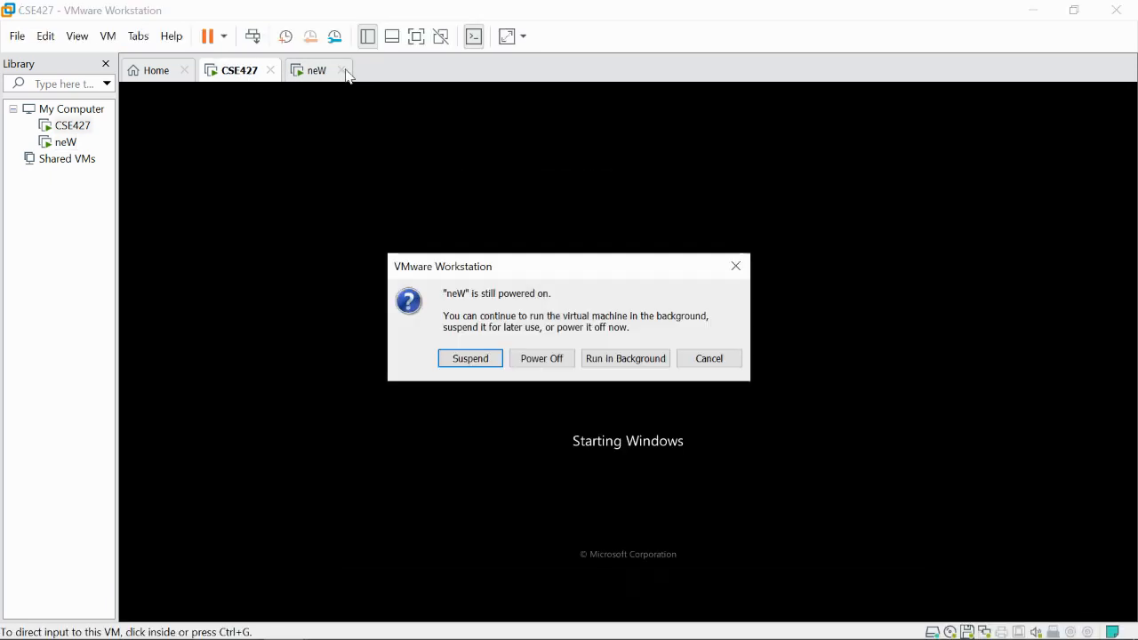
pyautogui.click(521, 361)
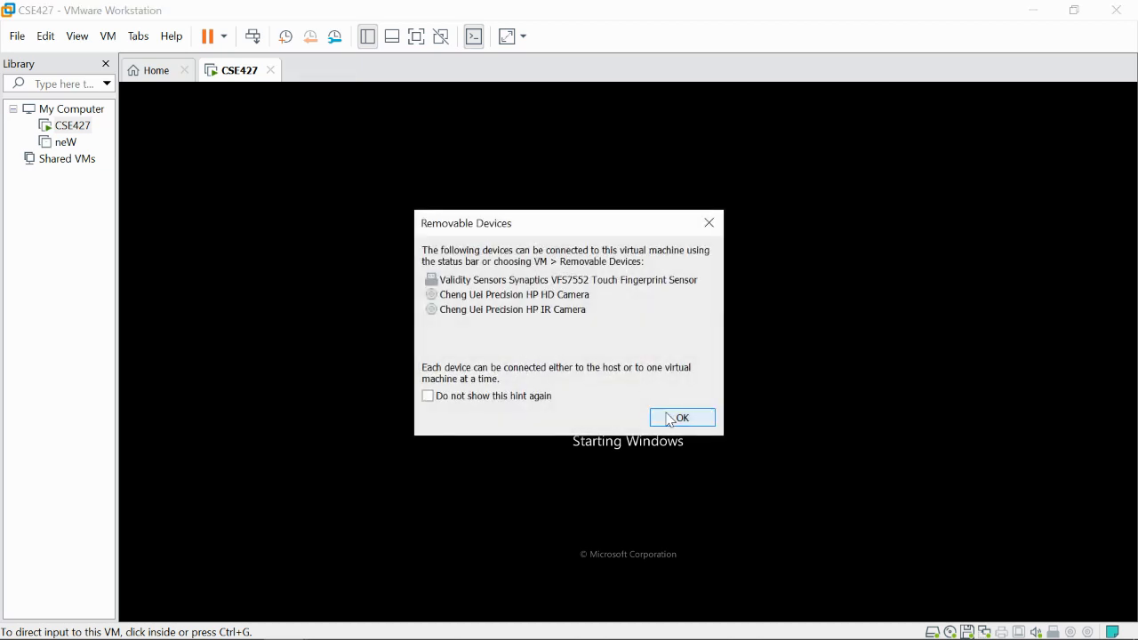
pyautogui.click(672, 418)
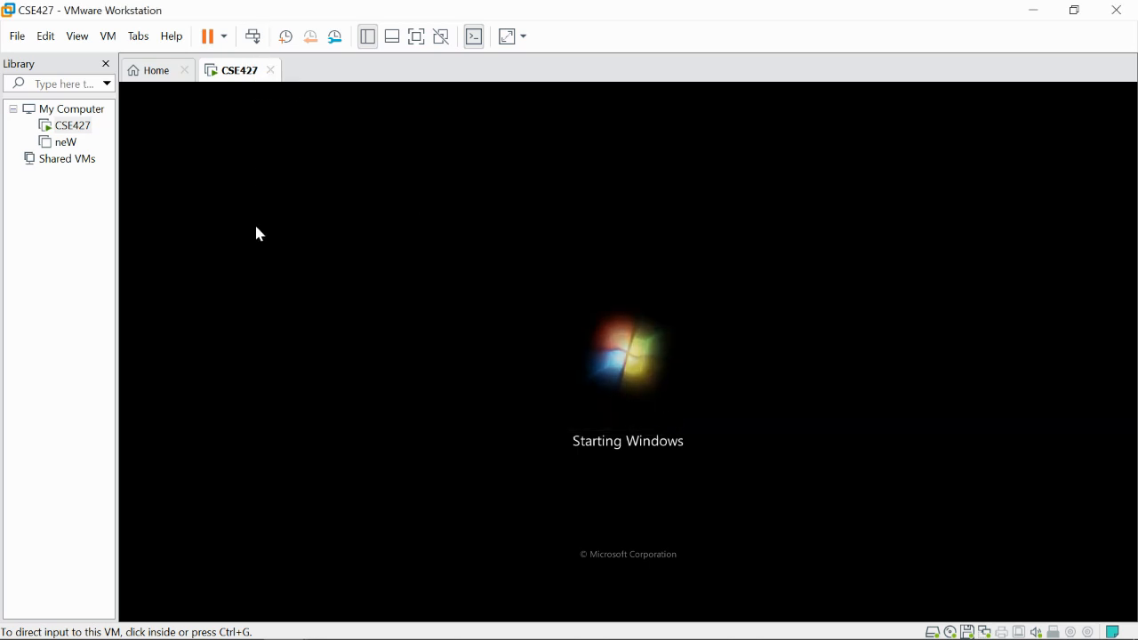
# - Remove the neW virtual machine from the VMware Workstation library
pyautogui.rightClick(61, 146)
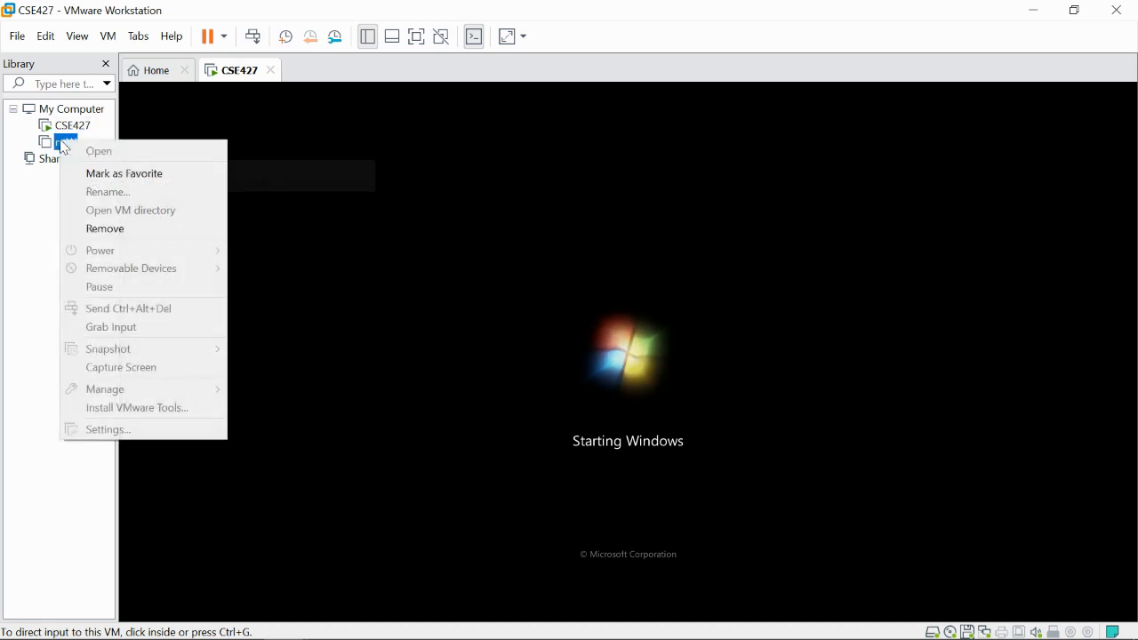
pyautogui.click(114, 233)
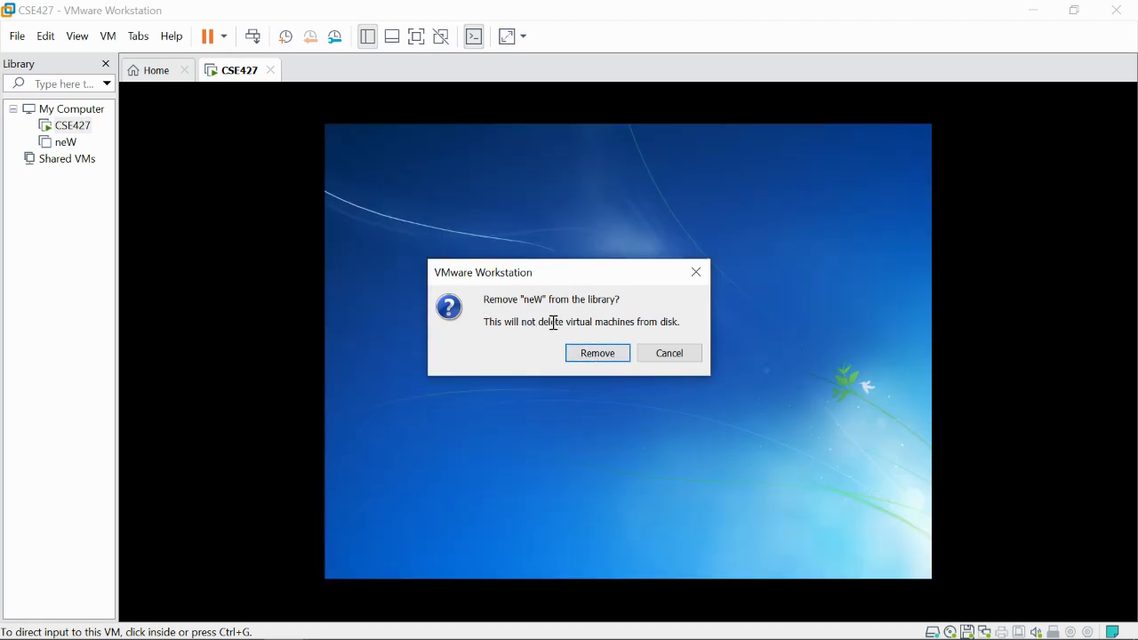
pyautogui.click(599, 358)
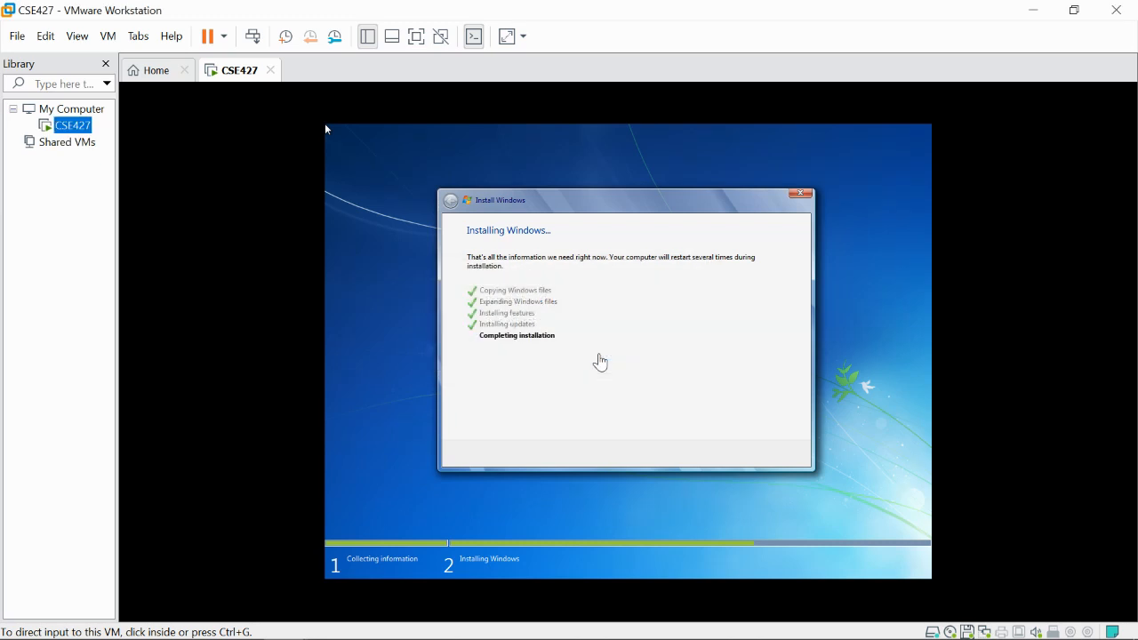
# - Open a new File Explorer window on the host
pyautogui.moveTo(253, 622)
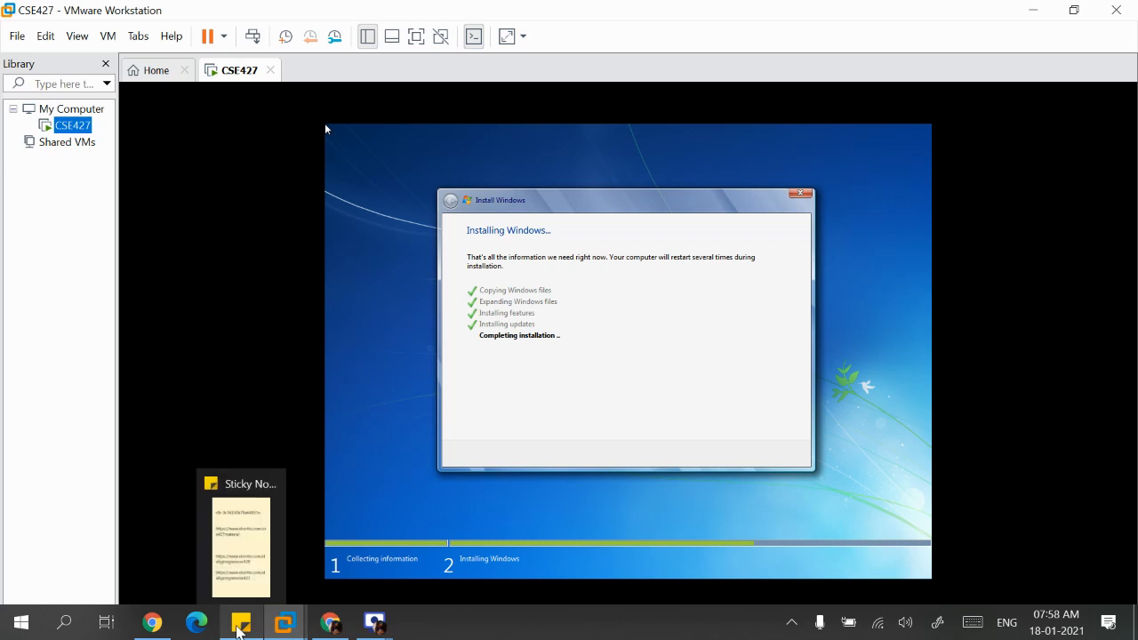
pyautogui.moveTo(293, 628)
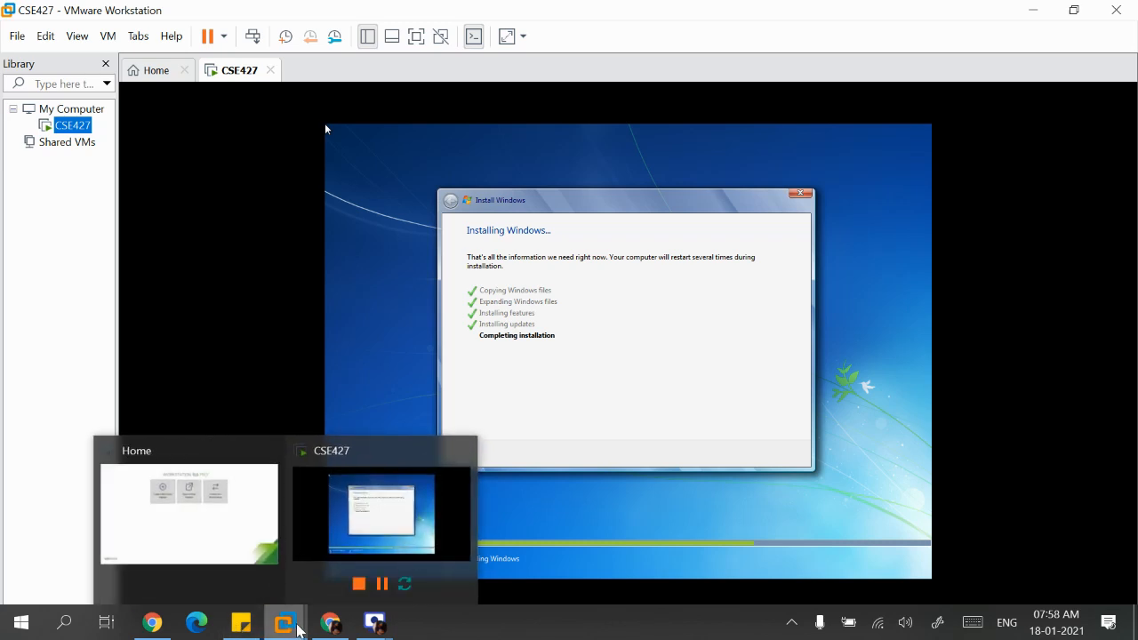
pyautogui.press('super+e')
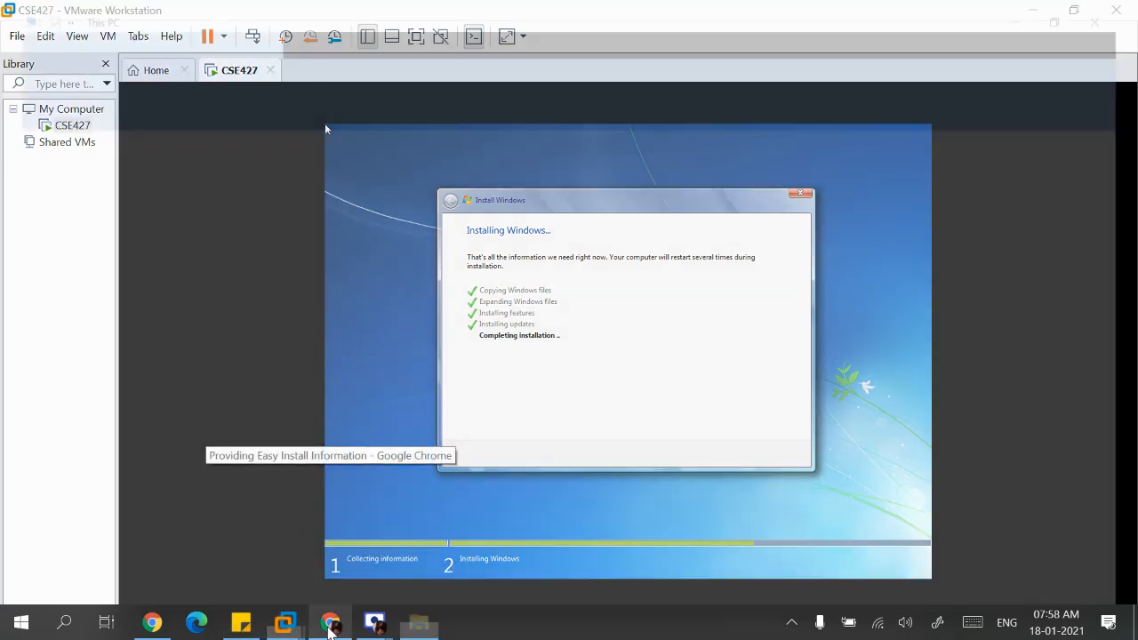
# - Browse Documents > Virtual Machines and inspect the neW folder's files
pyautogui.click(79, 251)
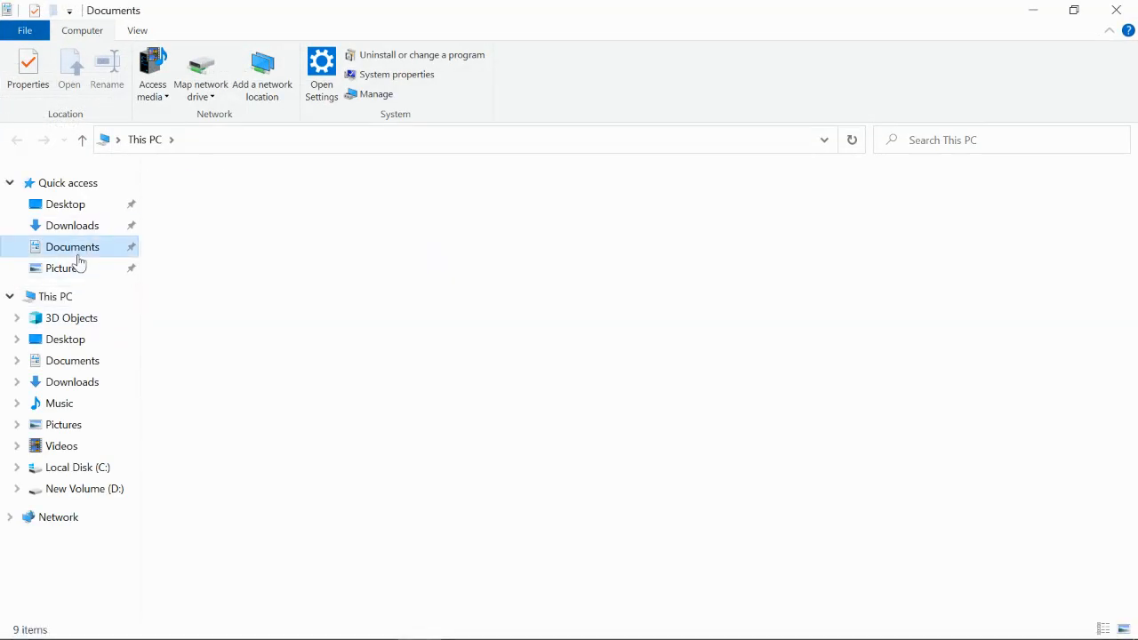
pyautogui.doubleClick(189, 198)
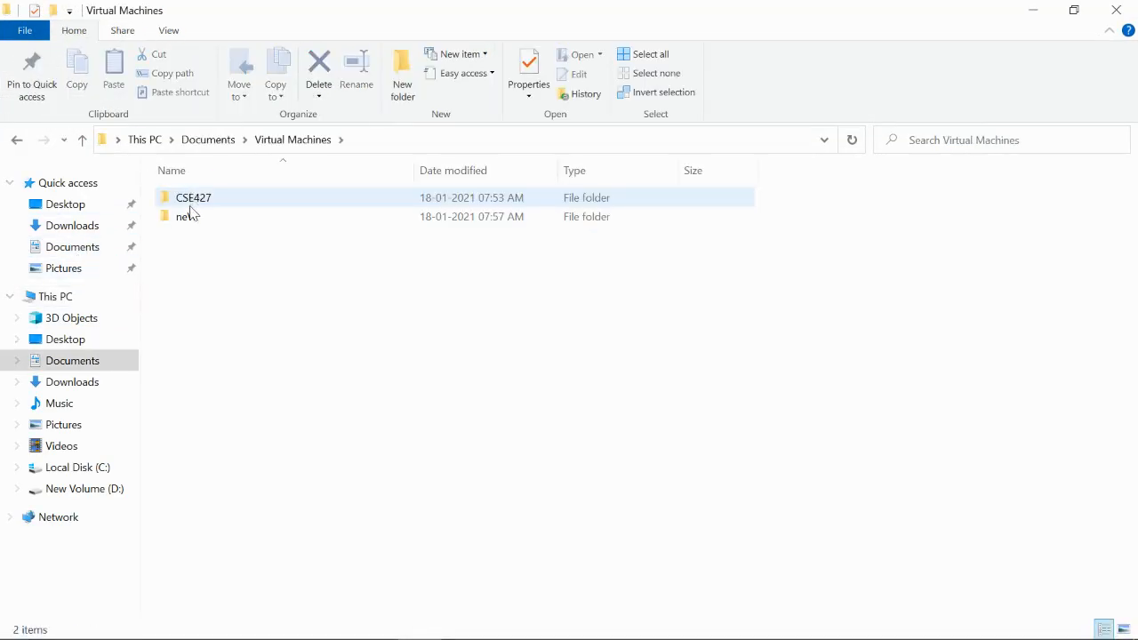
pyautogui.doubleClick(186, 220)
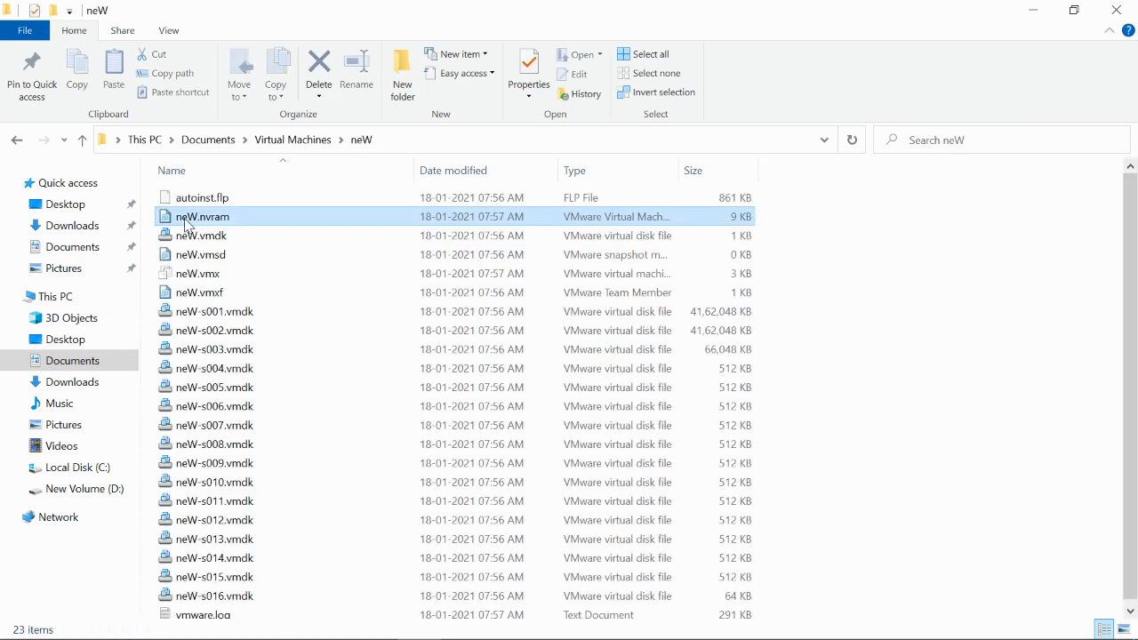
pyautogui.click(187, 221)
# - Permanently delete the neW folder, then refresh the Virtual Machines folder
pyautogui.press('BackSpace')
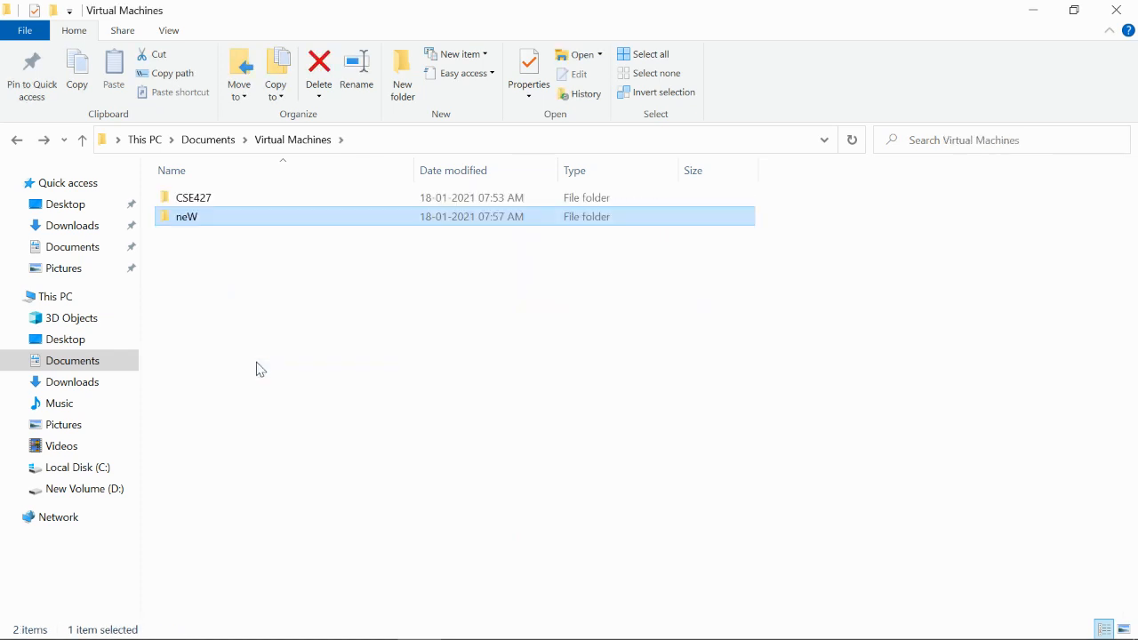
pyautogui.hotkey('shift', 'Delete')
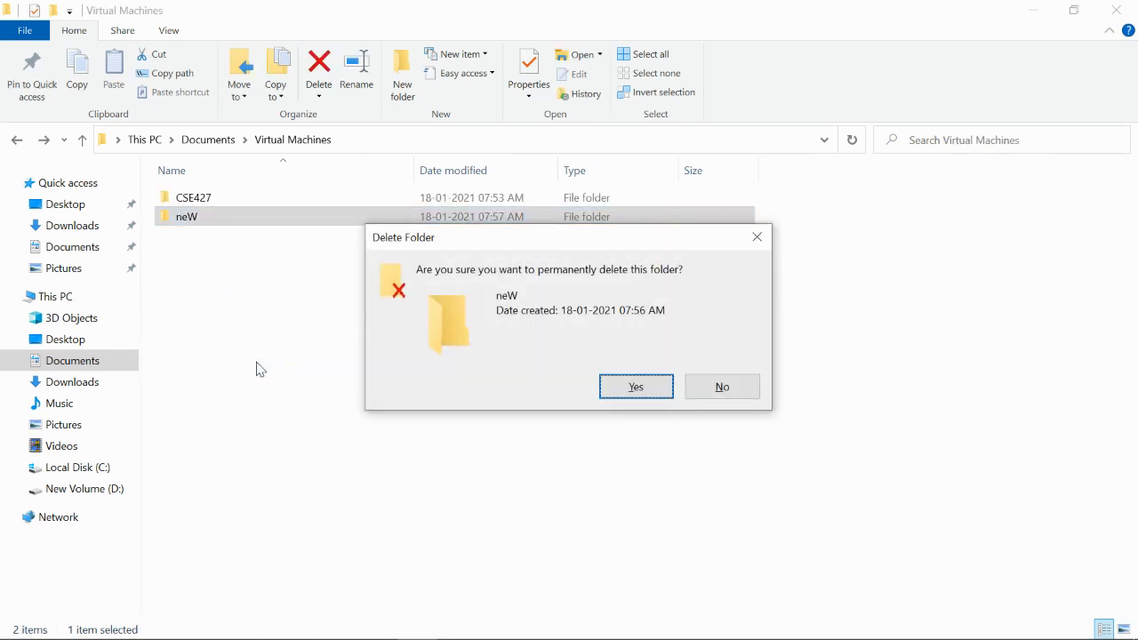
pyautogui.press('Return')
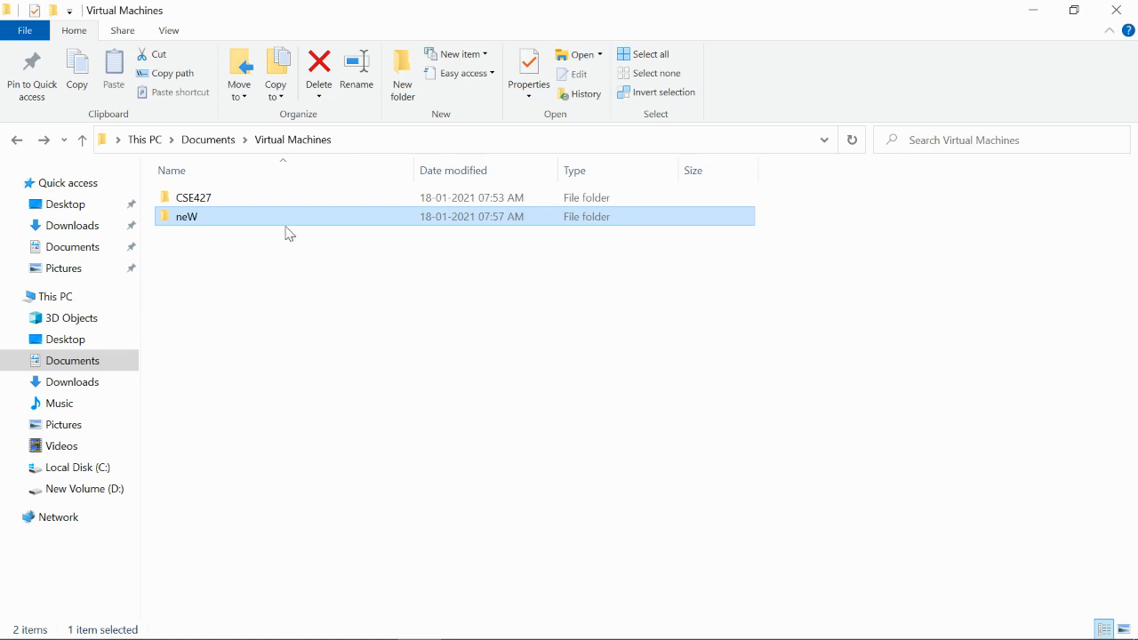
pyautogui.press('F2')
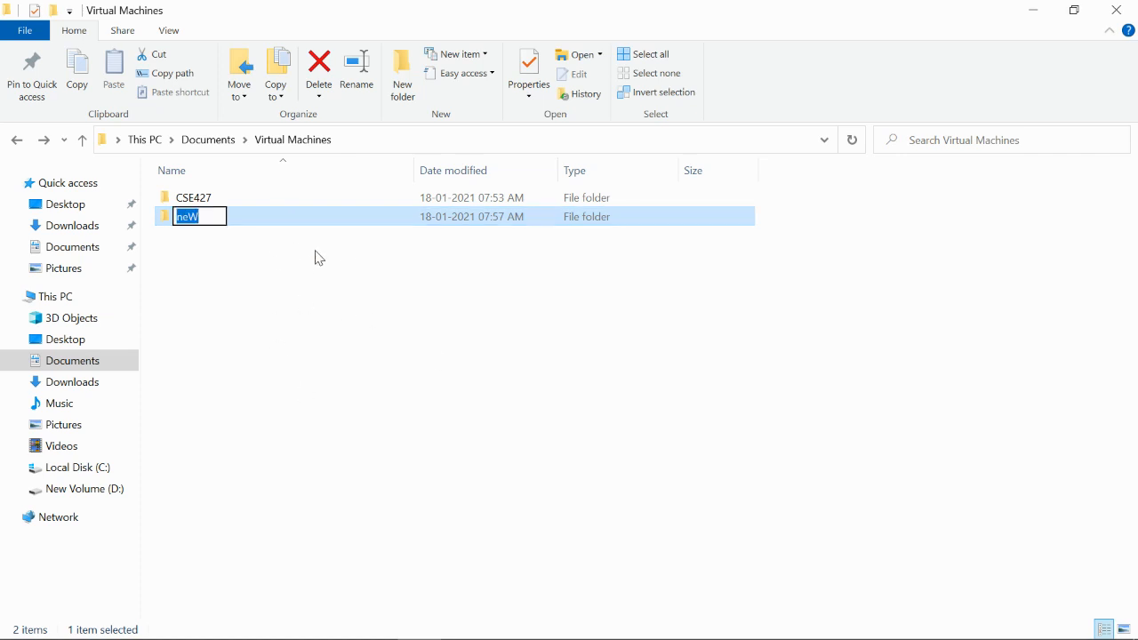
pyautogui.click(331, 307)
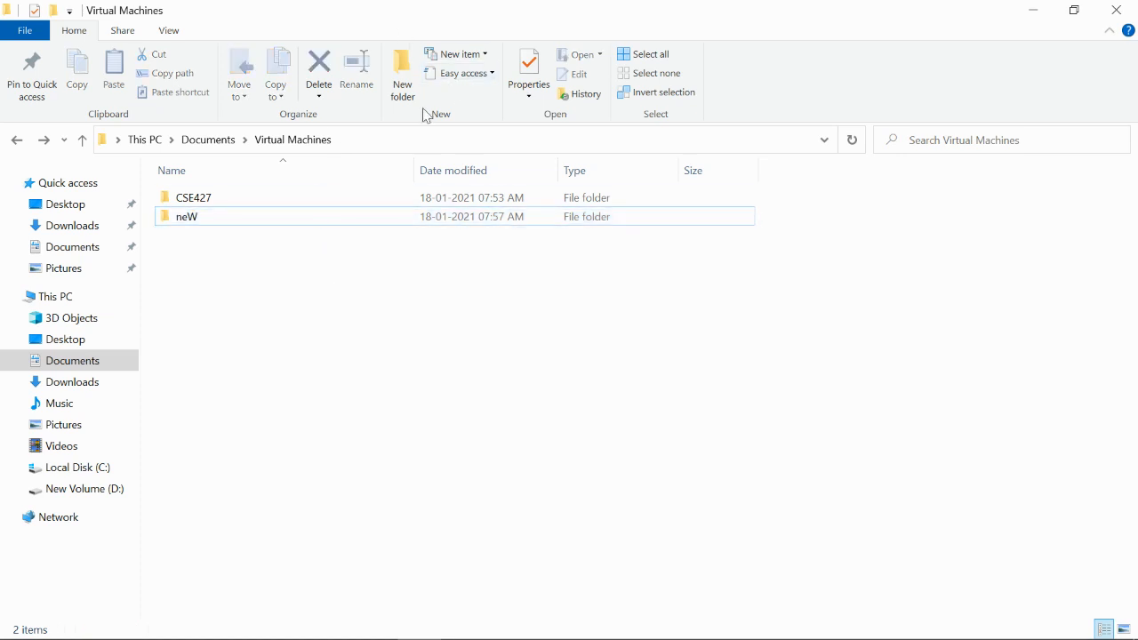
pyautogui.click(18, 143)
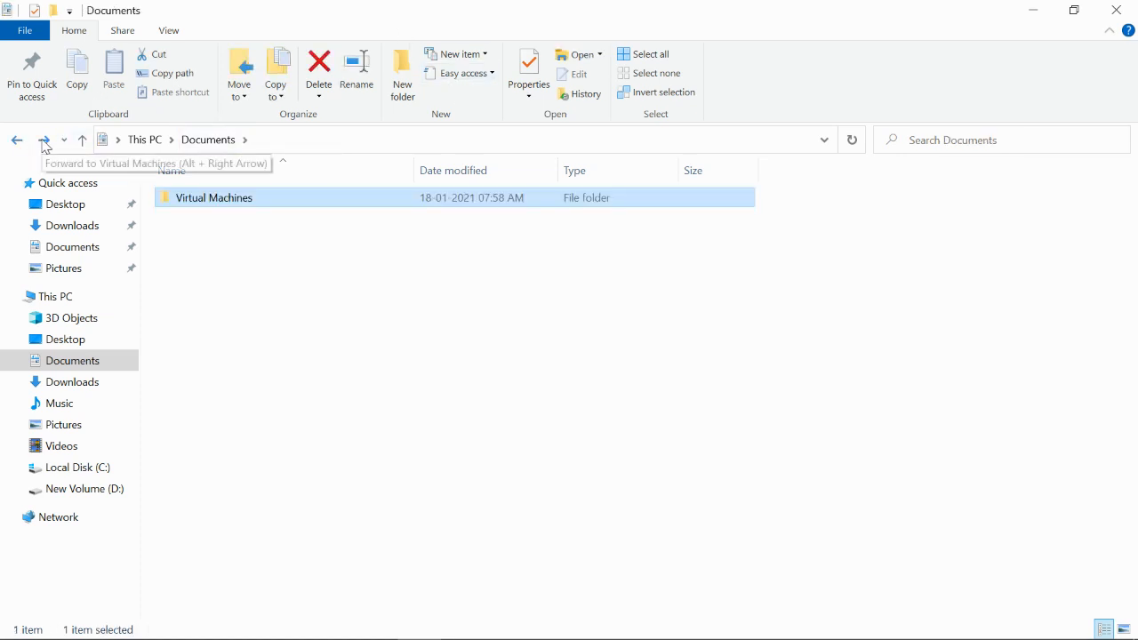
pyautogui.click(44, 143)
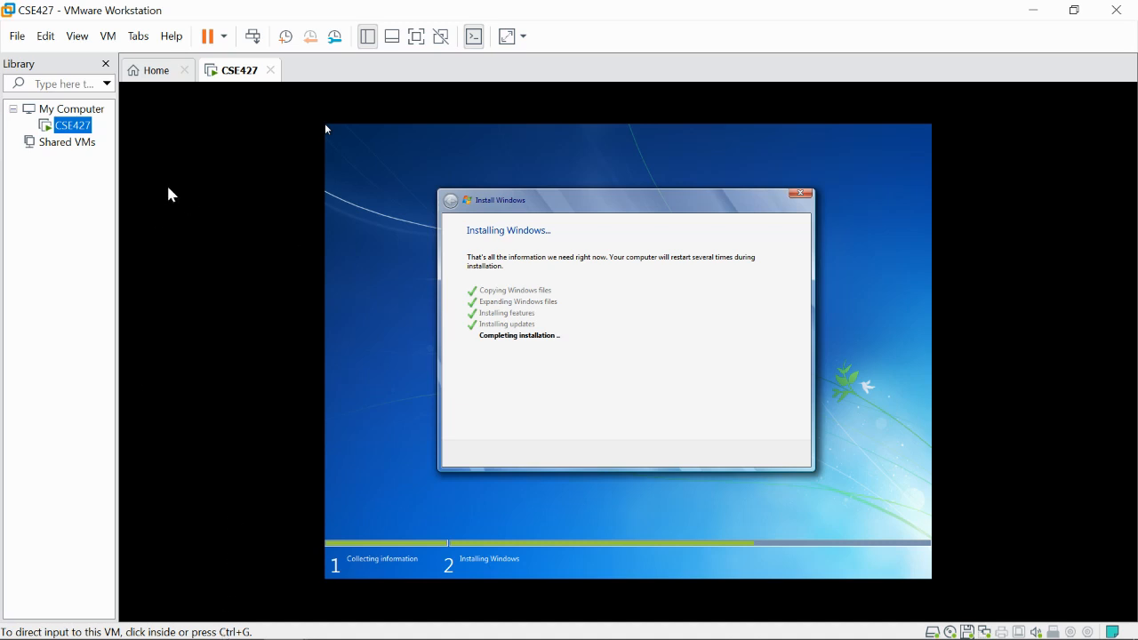
# - Start a Custom new-VM wizard with Workstation 15.x compatibility and the Windows 7 installer
pyautogui.moveTo(287, 630)
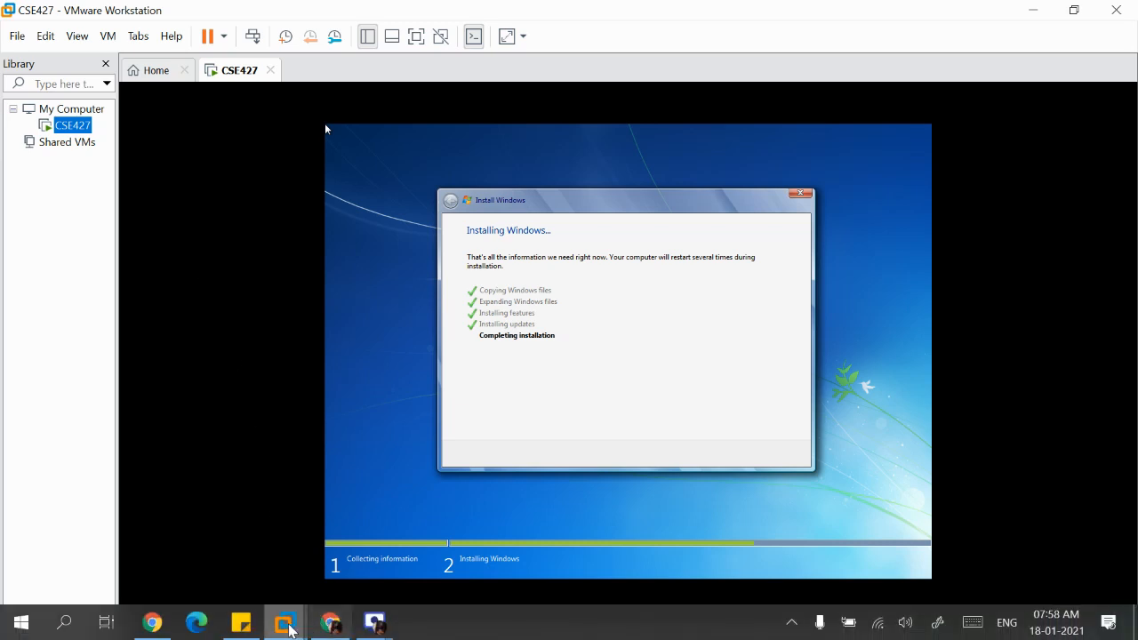
pyautogui.click(253, 538)
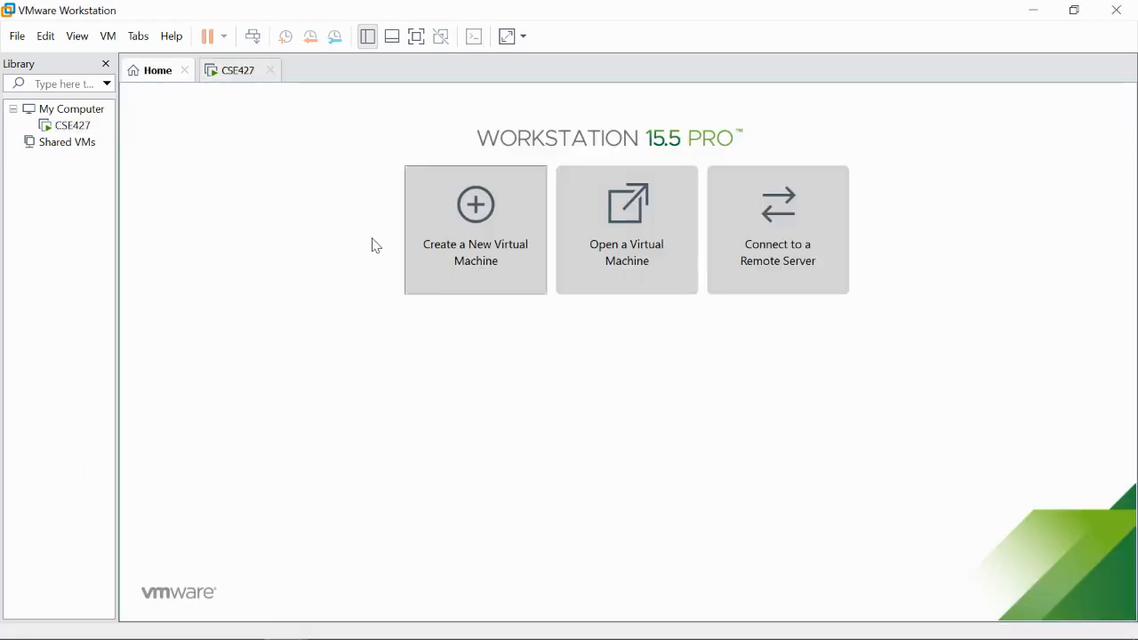
pyautogui.click(444, 259)
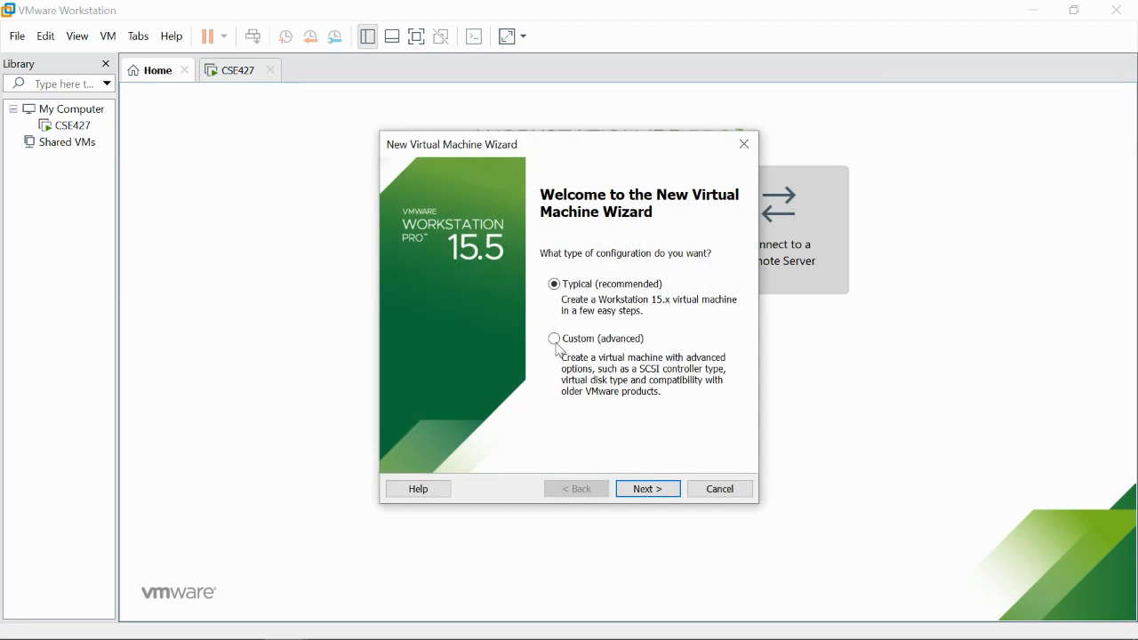
pyautogui.click(559, 343)
pyautogui.click(645, 496)
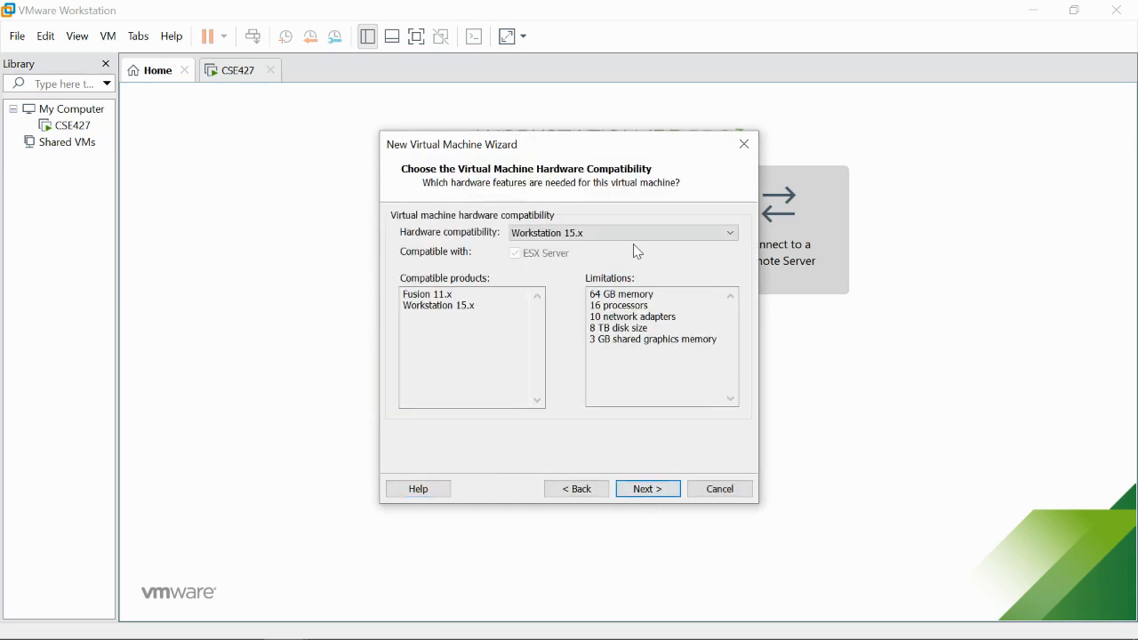
pyautogui.click(556, 236)
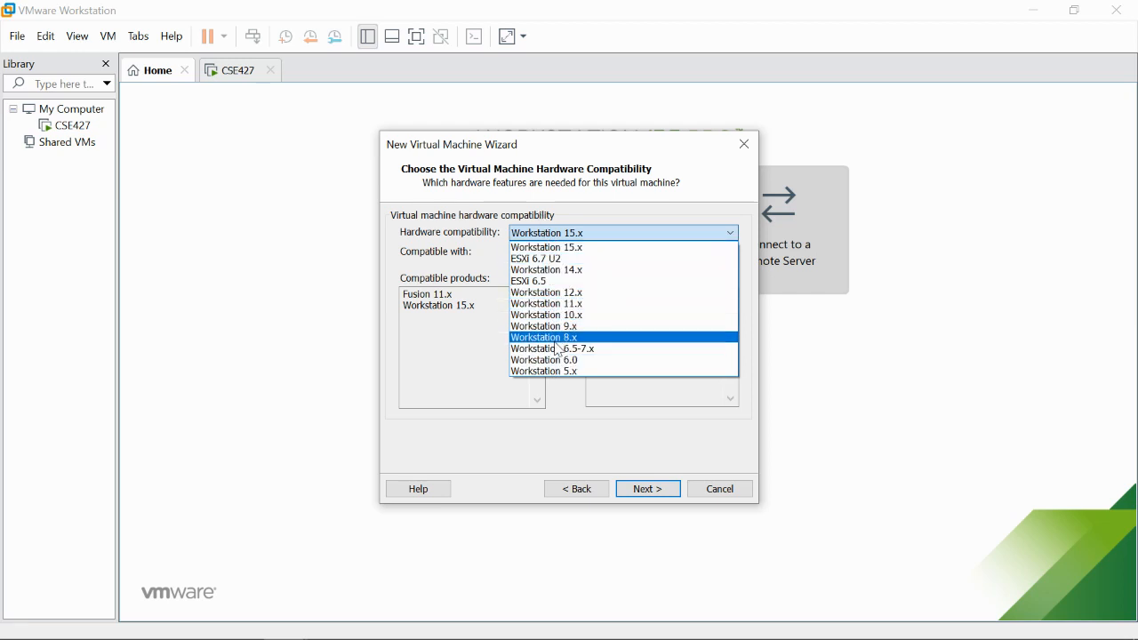
pyautogui.click(582, 247)
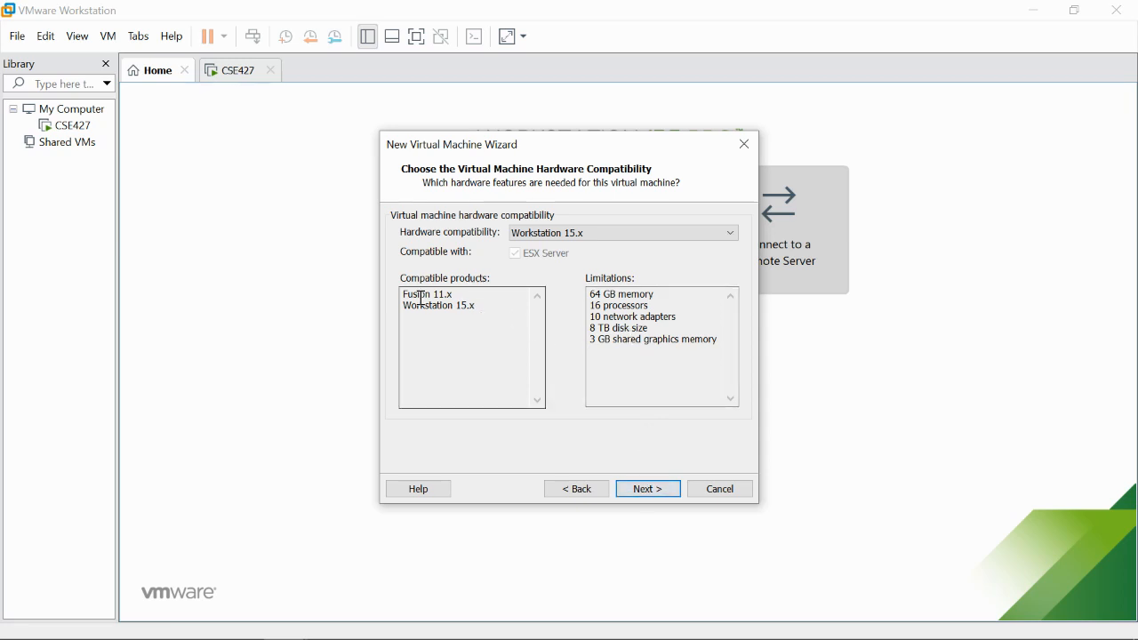
pyautogui.click(662, 492)
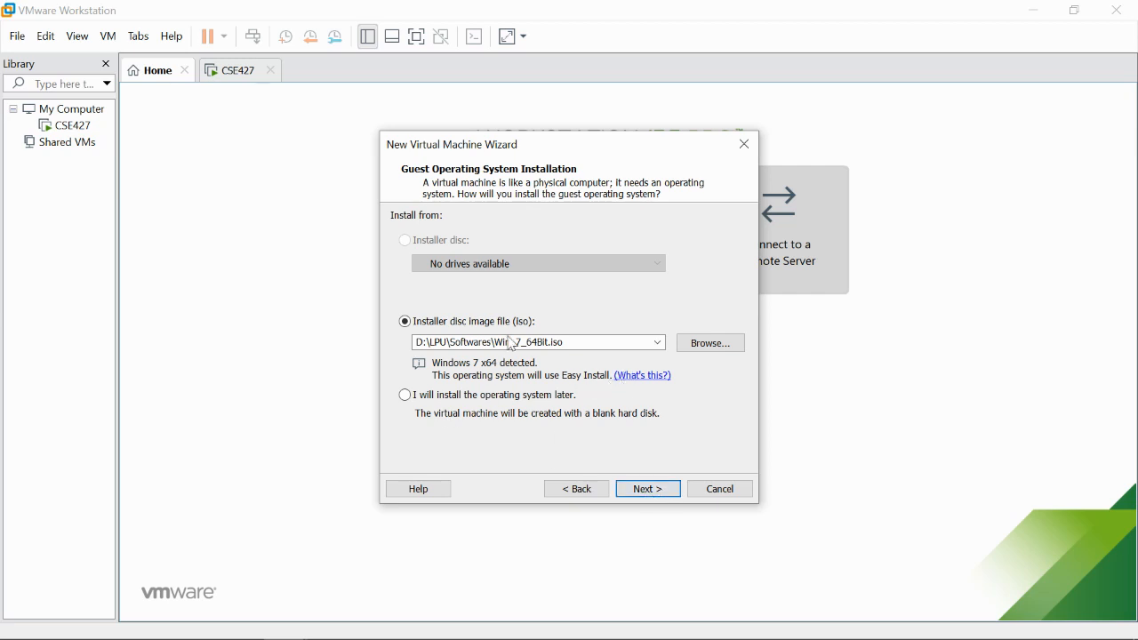
pyautogui.click(650, 491)
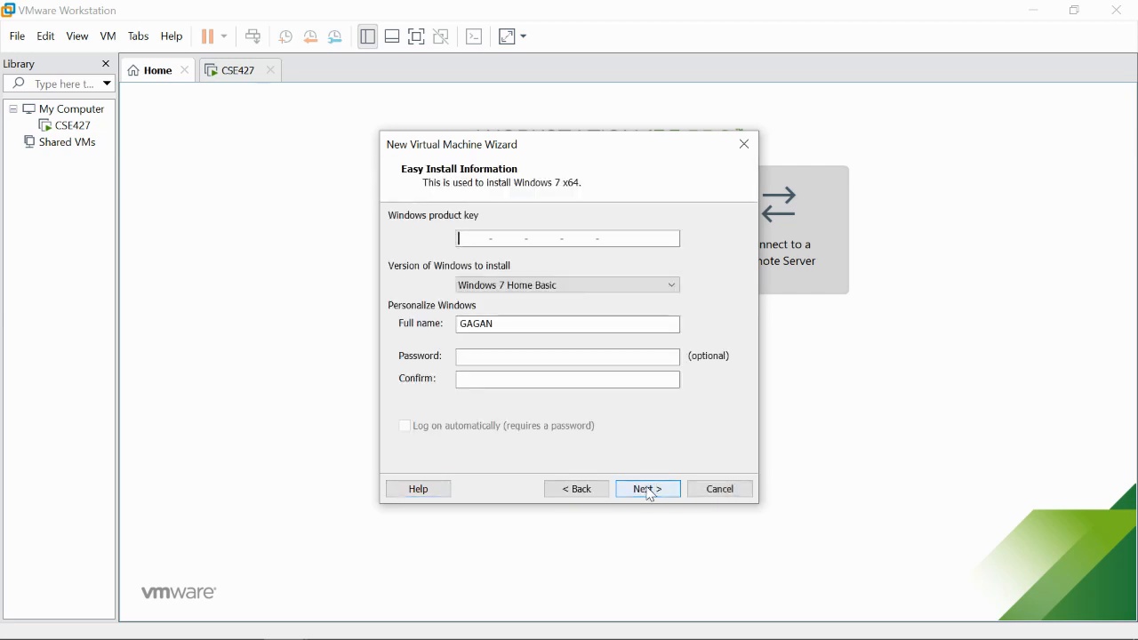
# - Enter HELLO as full name, skip the product key, and name the machine HELLO
pyautogui.click(547, 325)
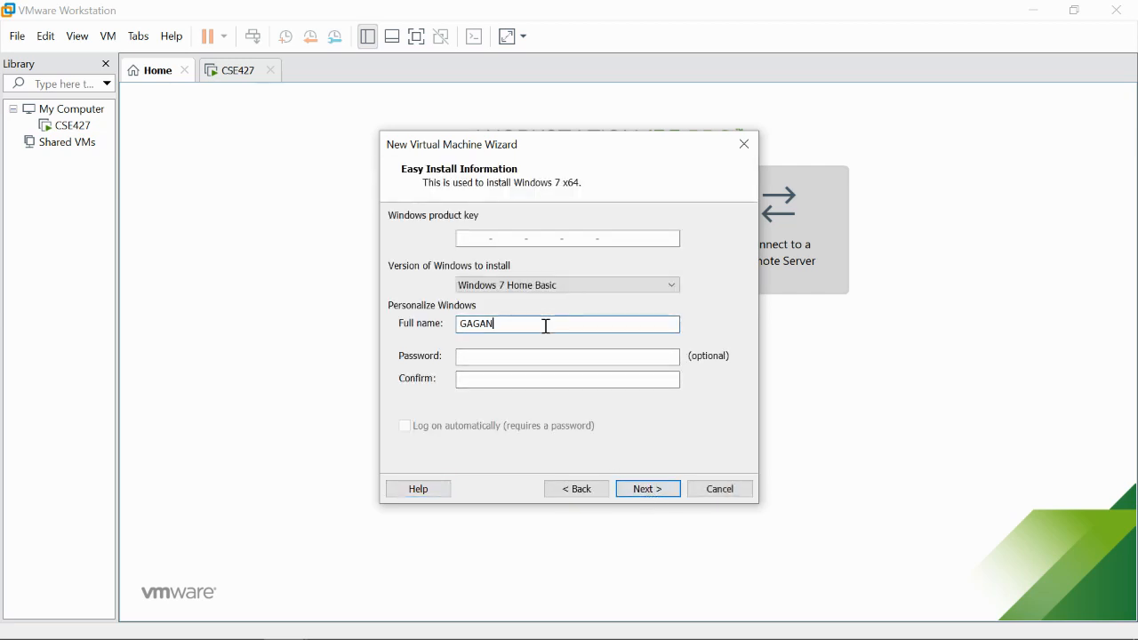
pyautogui.press('BackSpace')
pyautogui.press('BackSpace')
pyautogui.press('BackSpace')
pyautogui.press('BackSpace')
pyautogui.press('BackSpace')
pyautogui.write('HELLO')
pyautogui.click(668, 495)
pyautogui.click(602, 363)
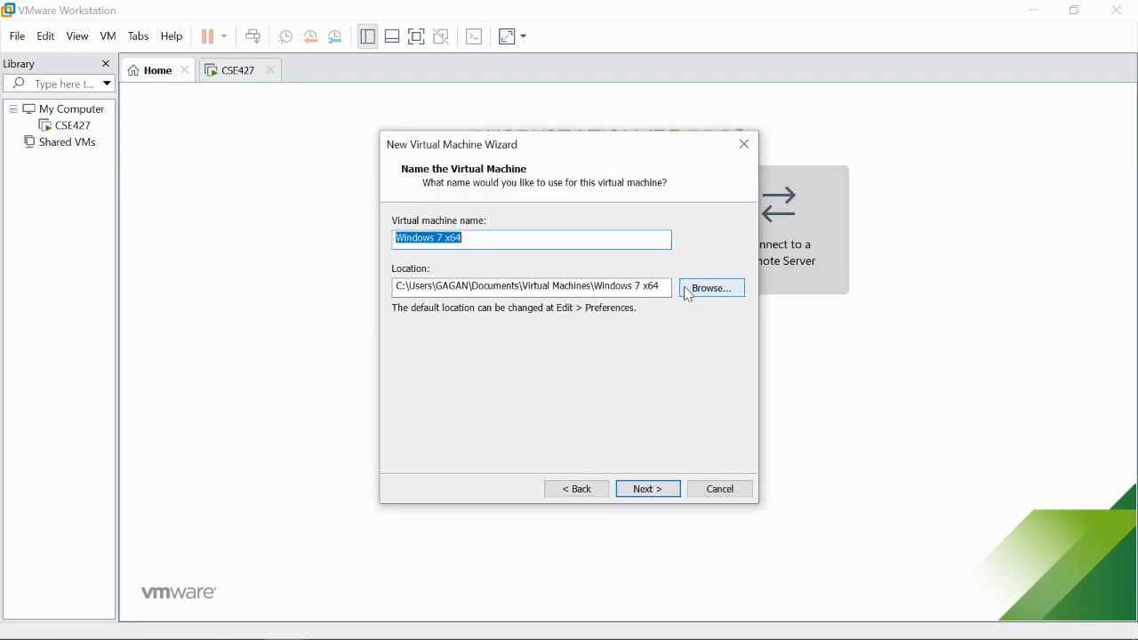
pyautogui.write('HELLO')
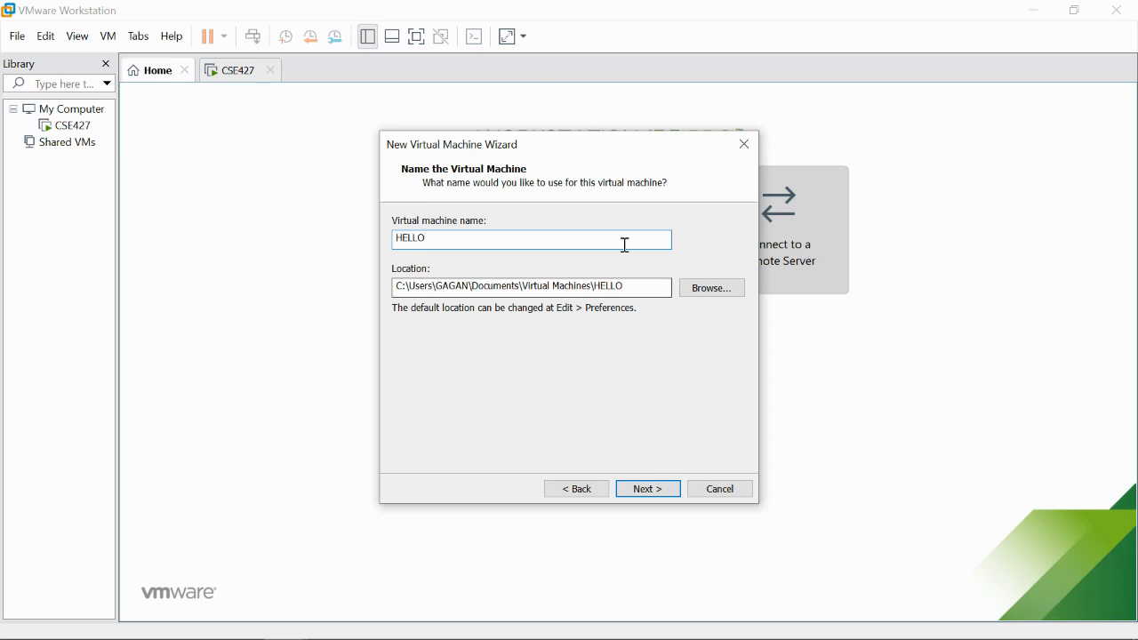
pyautogui.click(669, 492)
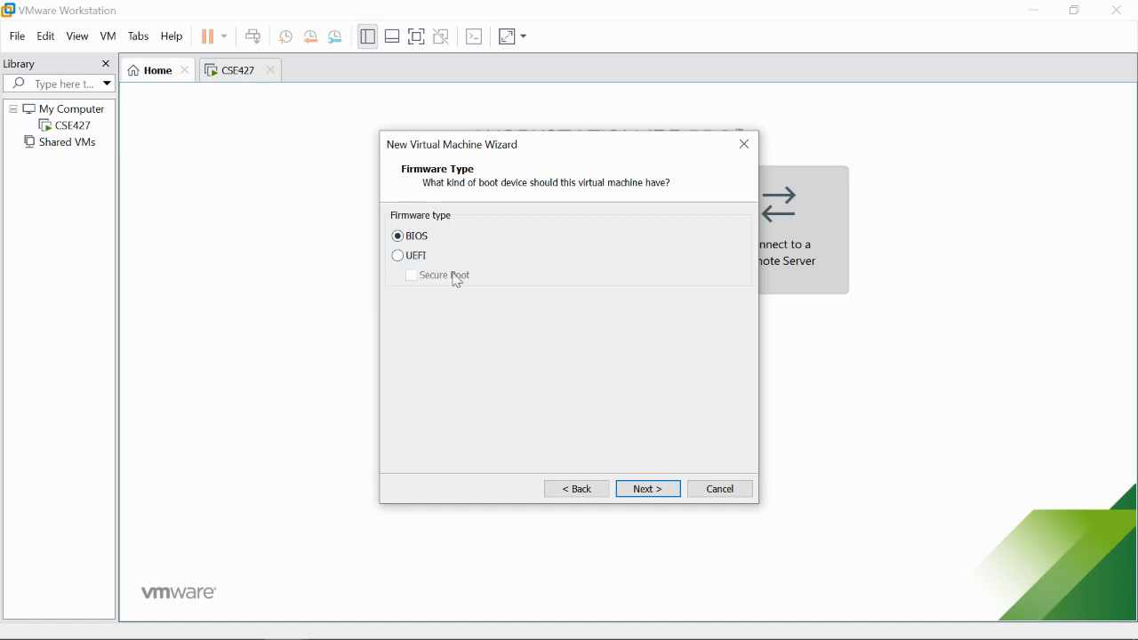
# - Keep the defaults: BIOS, 1 processor, 2048 MB memory, NAT and LSI Logic SAS
pyautogui.click(659, 499)
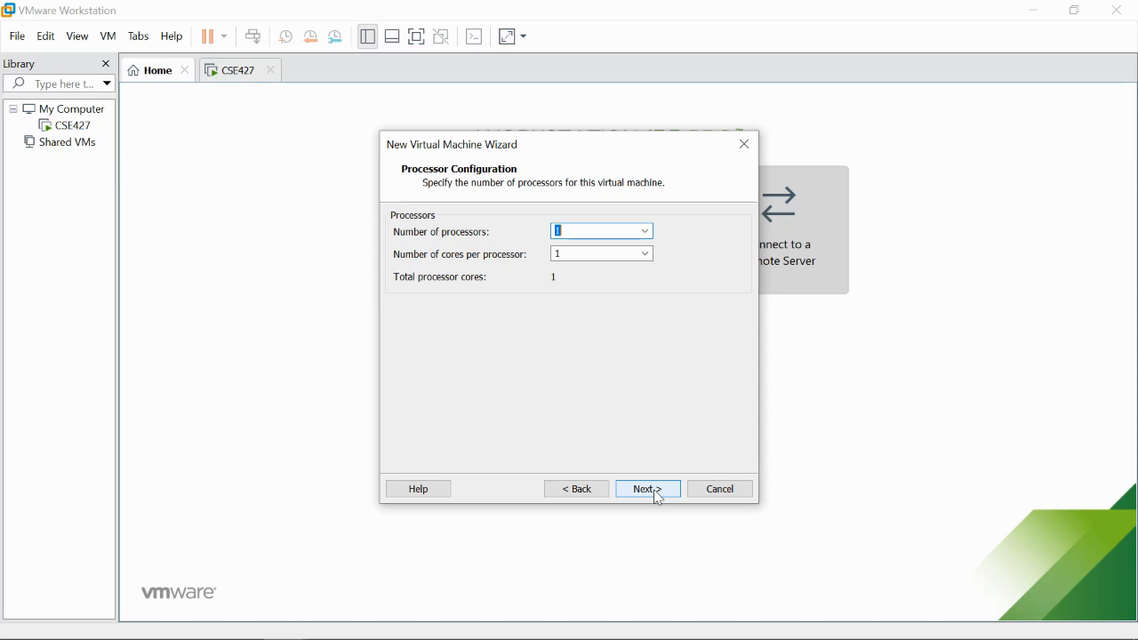
pyautogui.click(659, 499)
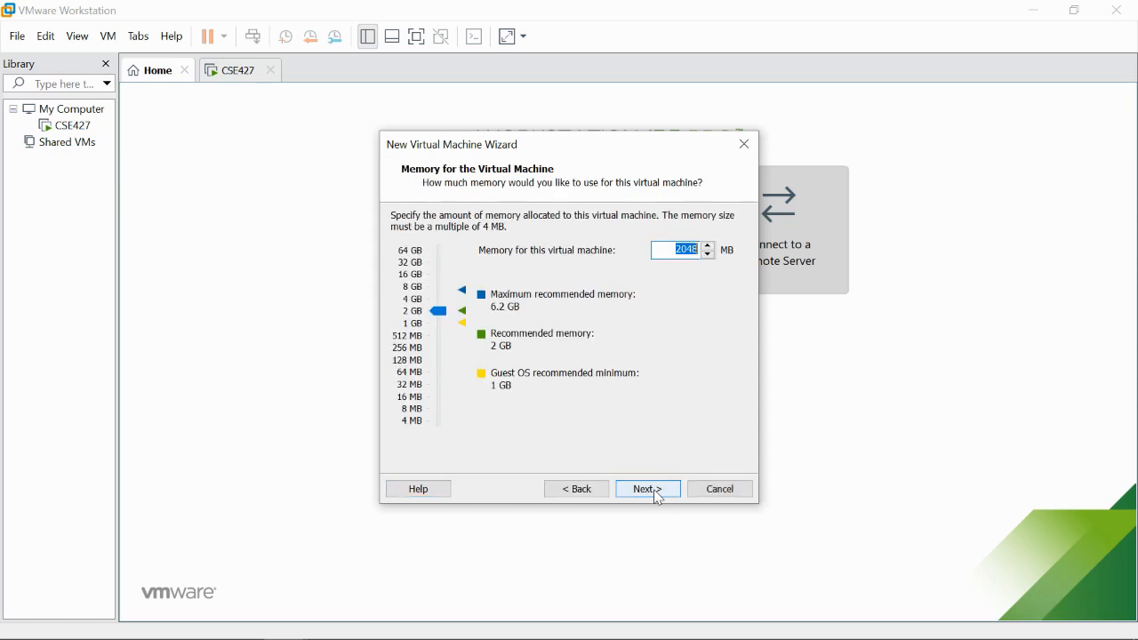
pyautogui.click(659, 499)
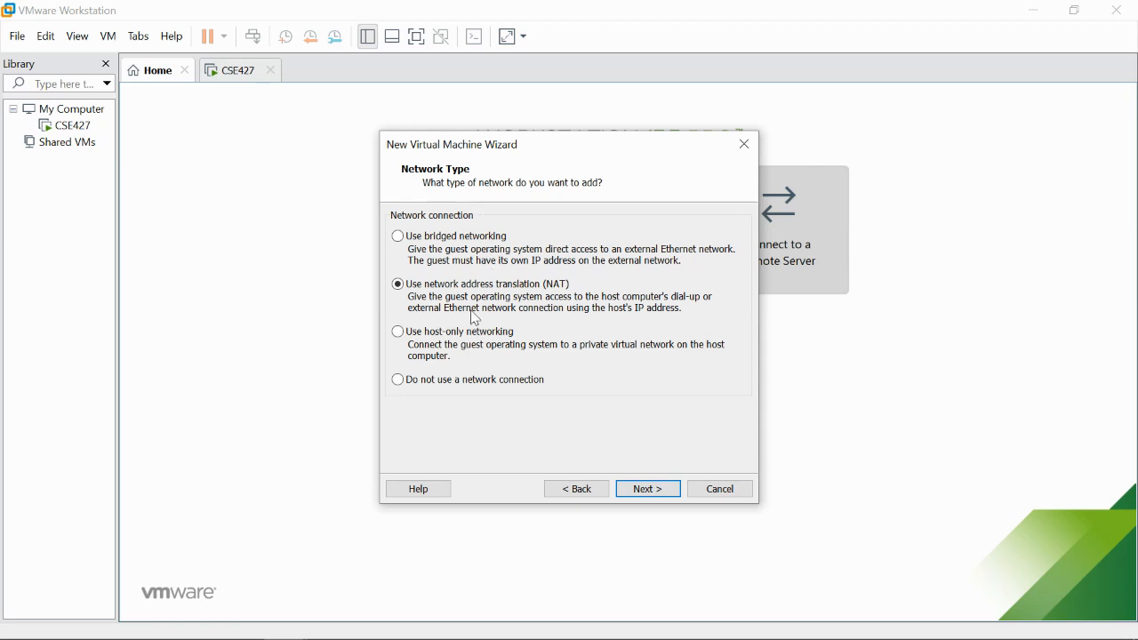
pyautogui.click(649, 492)
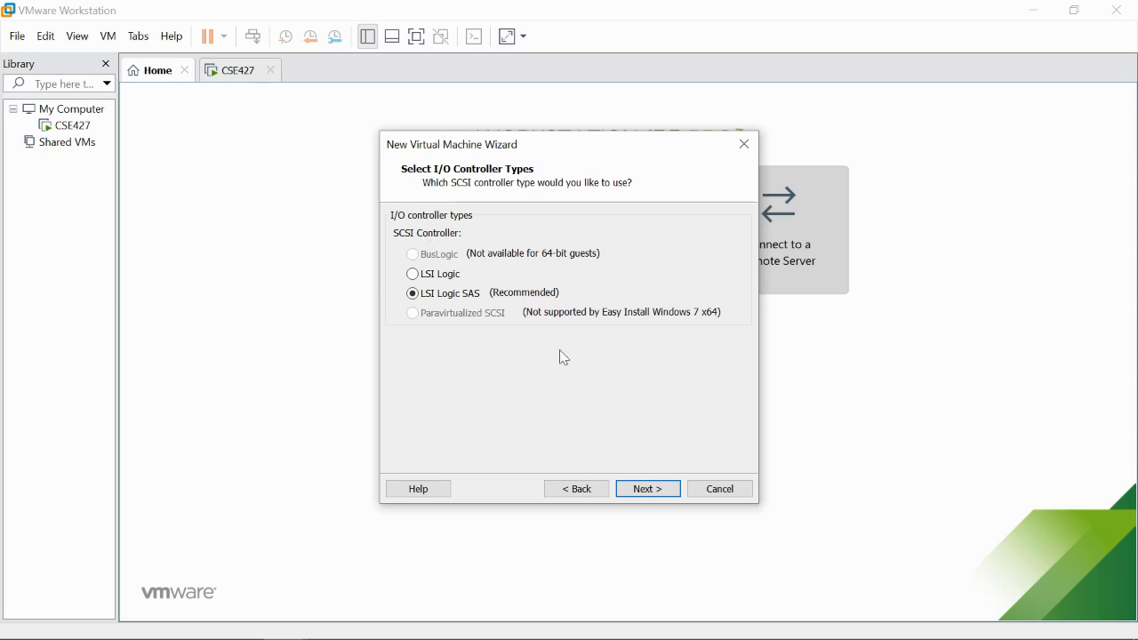
pyautogui.click(648, 490)
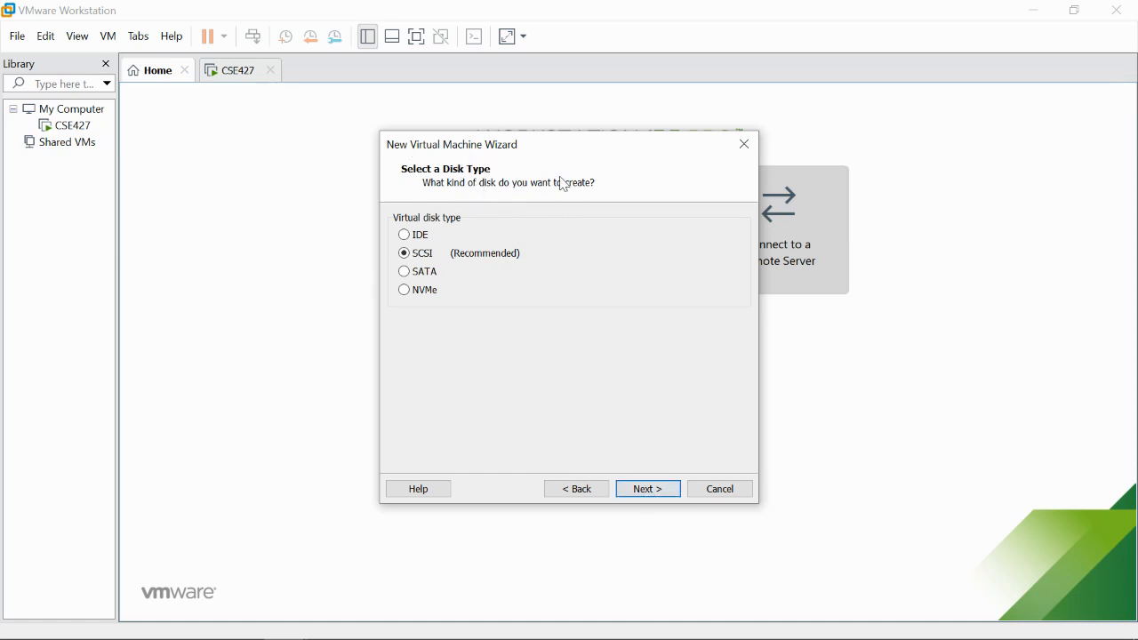
# - Keep SCSI, create a new 60 GB split virtual disk, and reach the summary
pyautogui.click(432, 297)
pyautogui.click(429, 256)
pyautogui.click(673, 491)
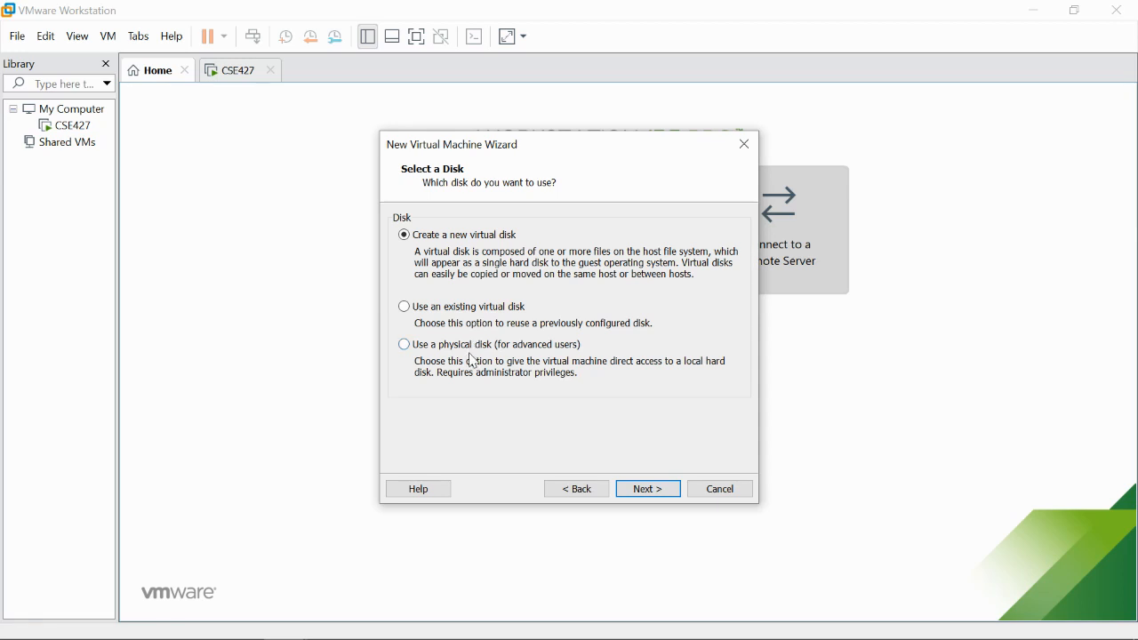
pyautogui.click(645, 492)
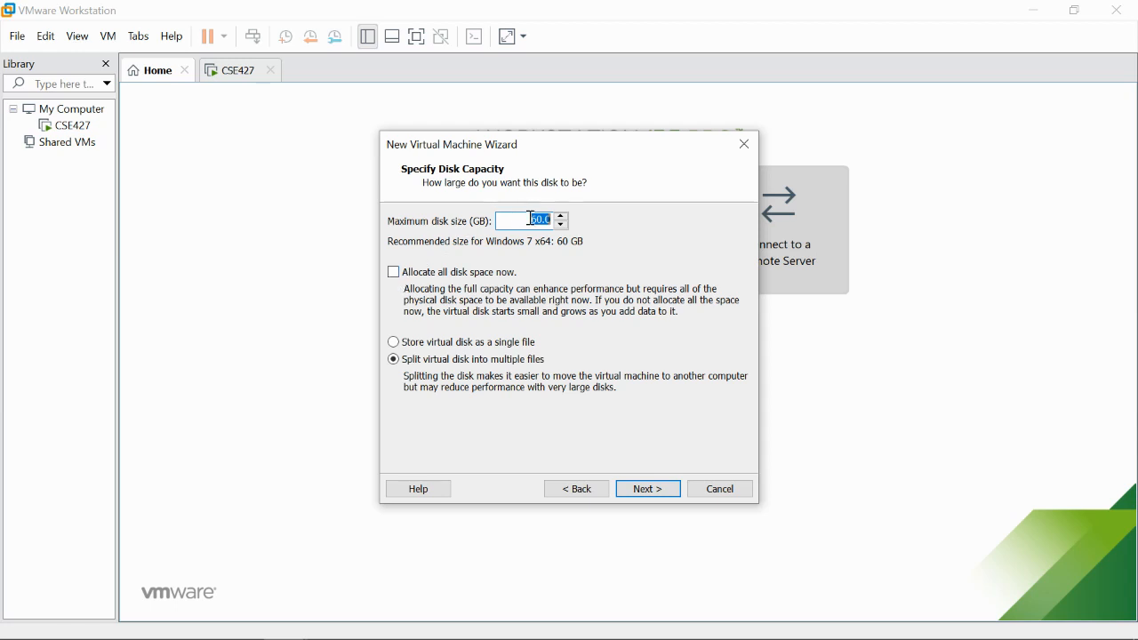
pyautogui.click(393, 274)
pyautogui.click(647, 495)
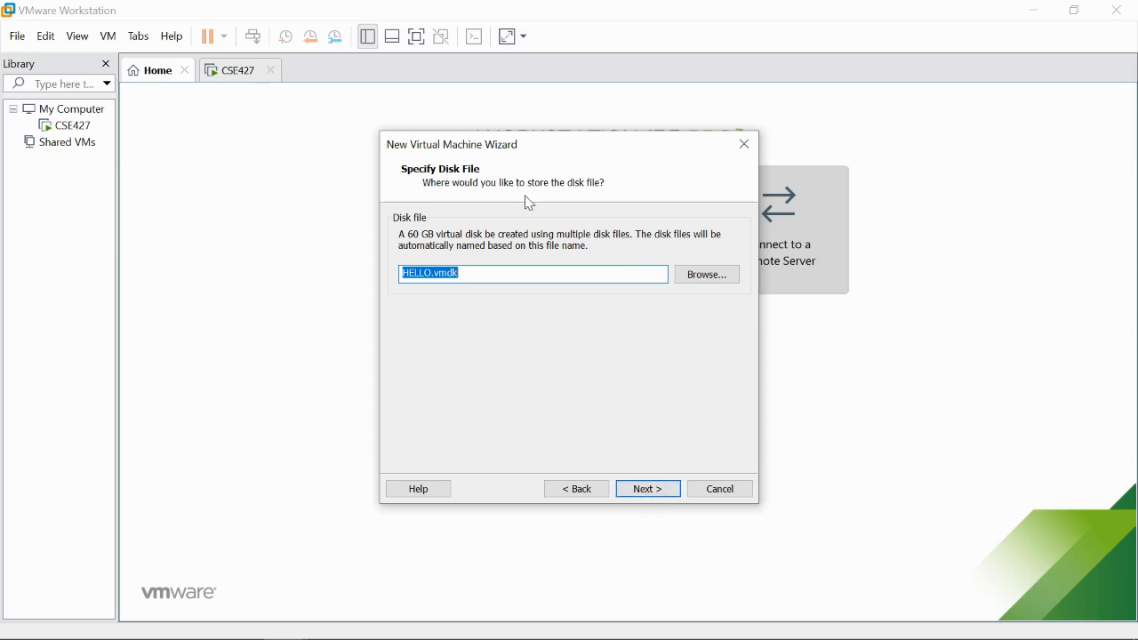
pyautogui.click(649, 489)
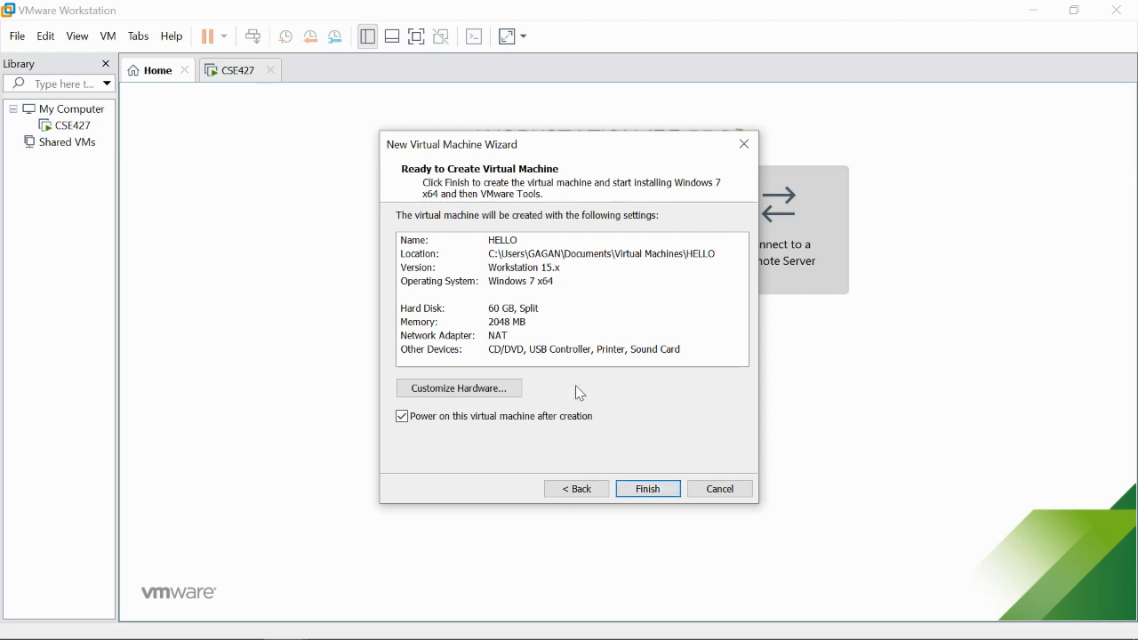
# - Finish creating HELLO, then switch to the CSE427 machine's Windows 7 desktop
pyautogui.click(643, 490)
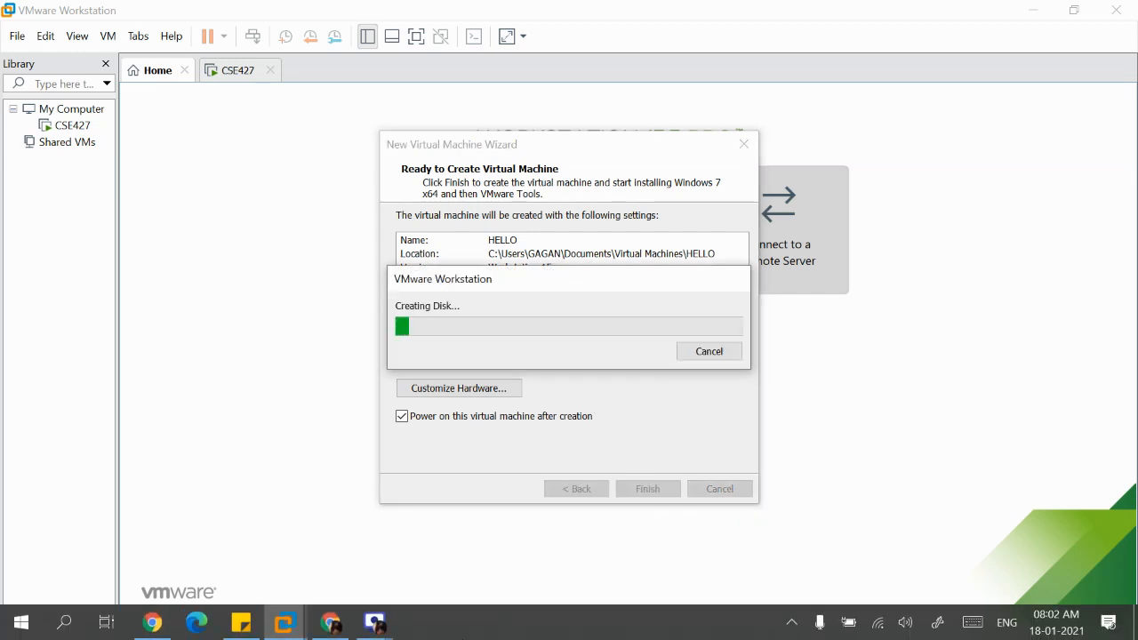
pyautogui.moveTo(379, 627)
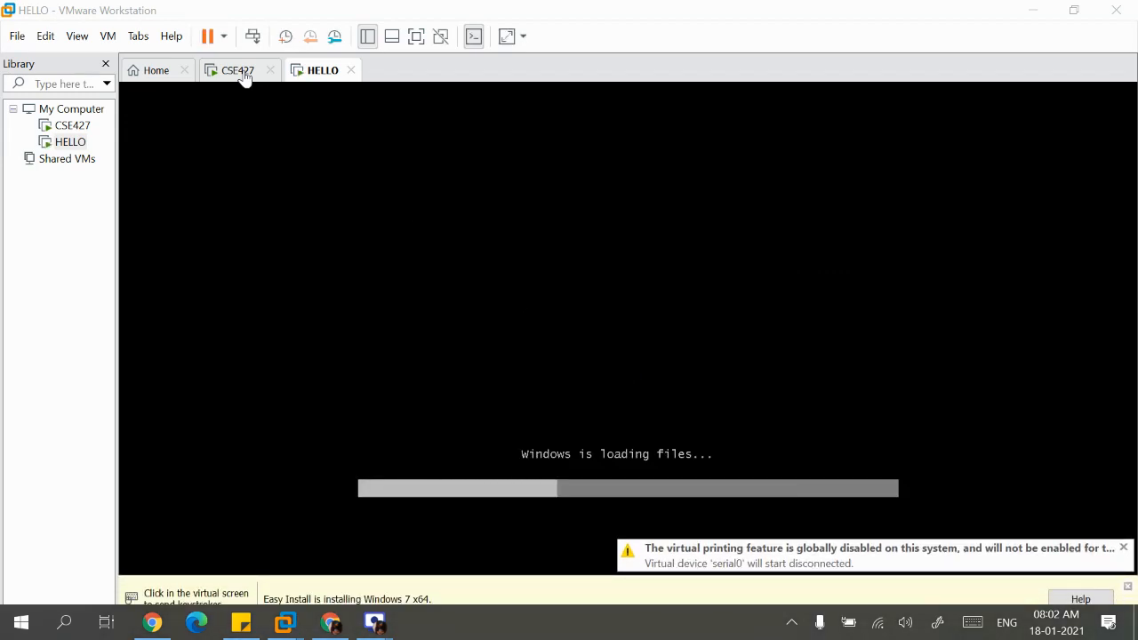
pyautogui.click(244, 75)
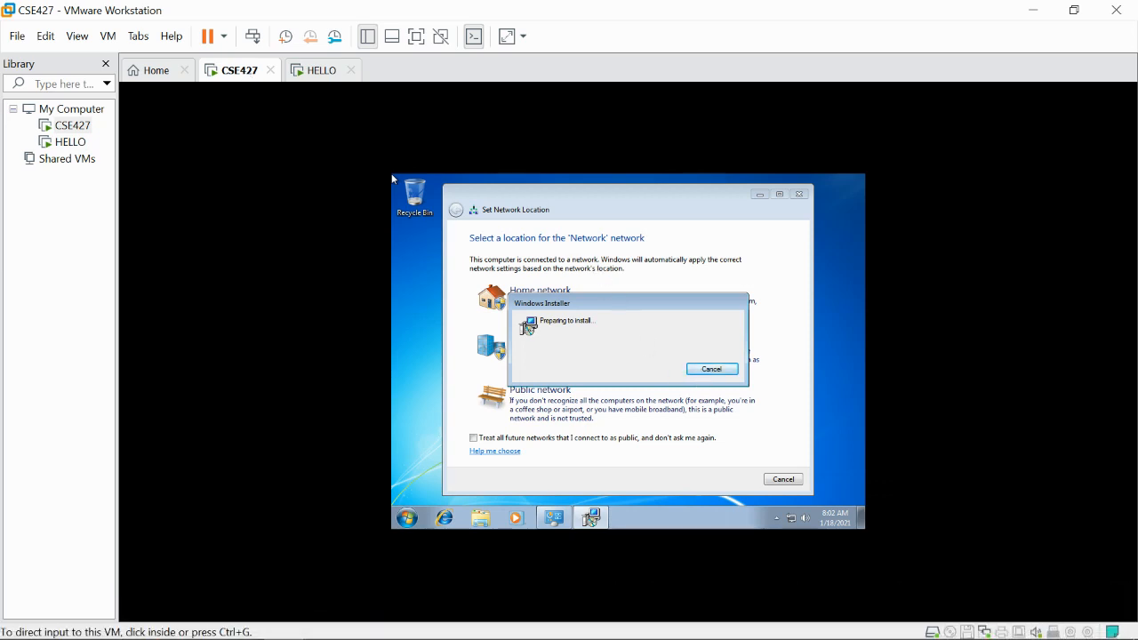
pyautogui.click(704, 372)
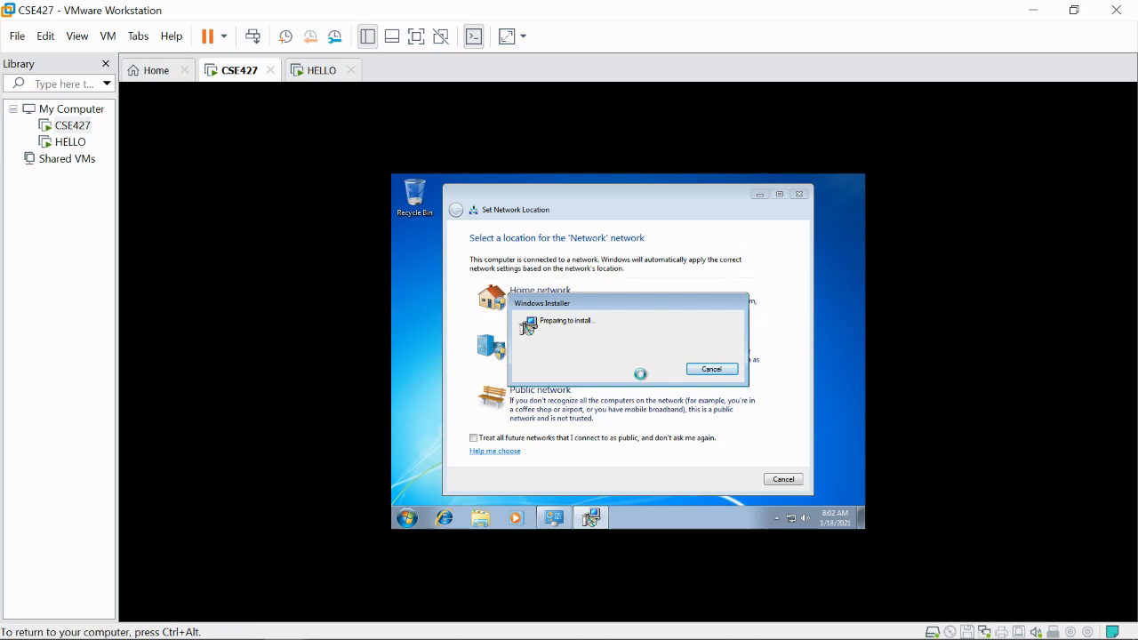
pyautogui.hotkey('ctrl', 'alt')
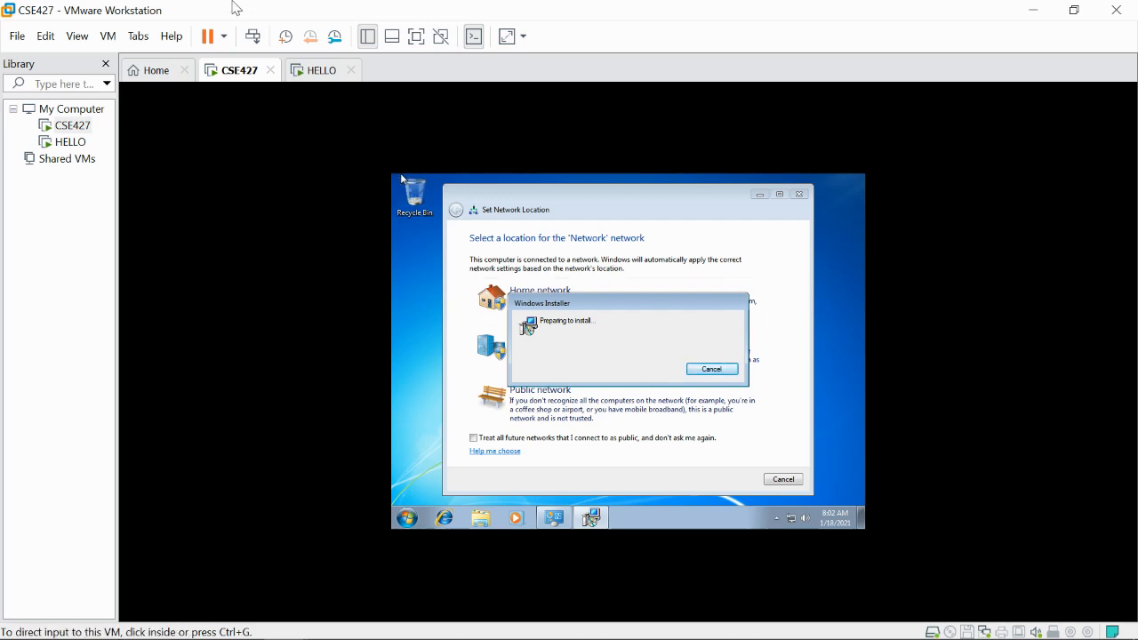
# - Restart CSE427 from the VM menu, toggling input capture while Windows boots
pyautogui.click(104, 36)
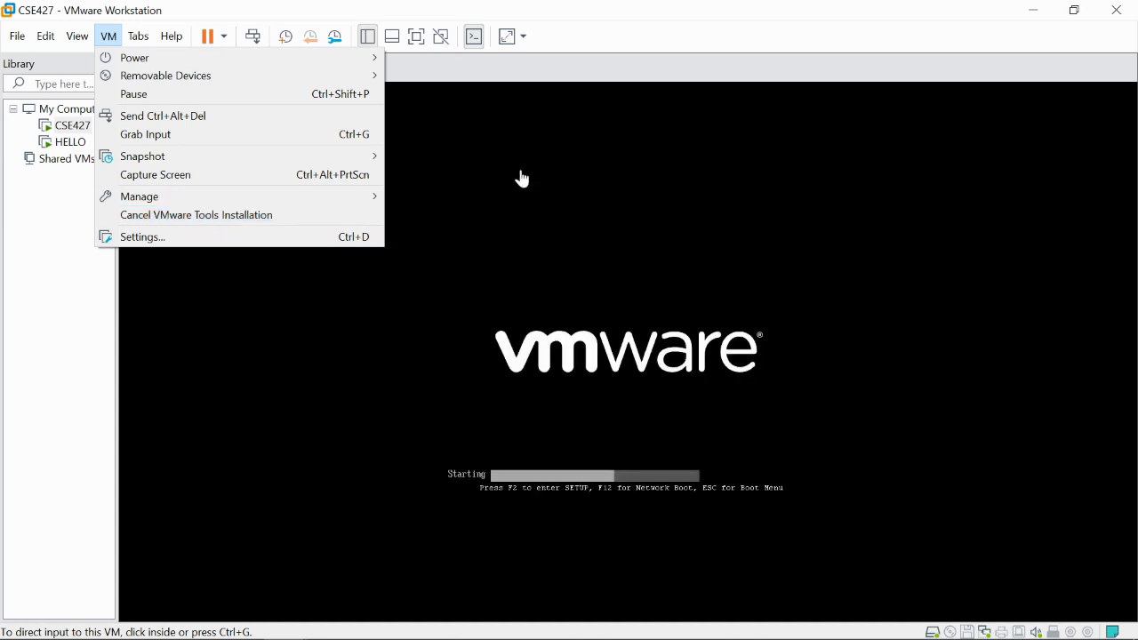
pyautogui.click(662, 305)
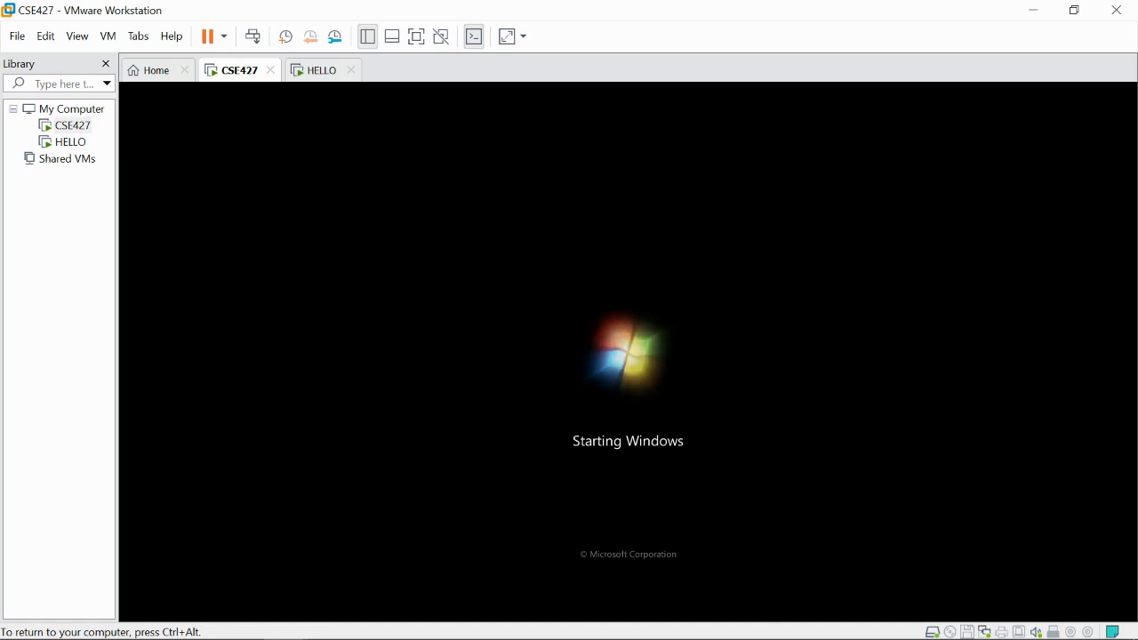
pyautogui.hotkey('ctrl', 'alt')
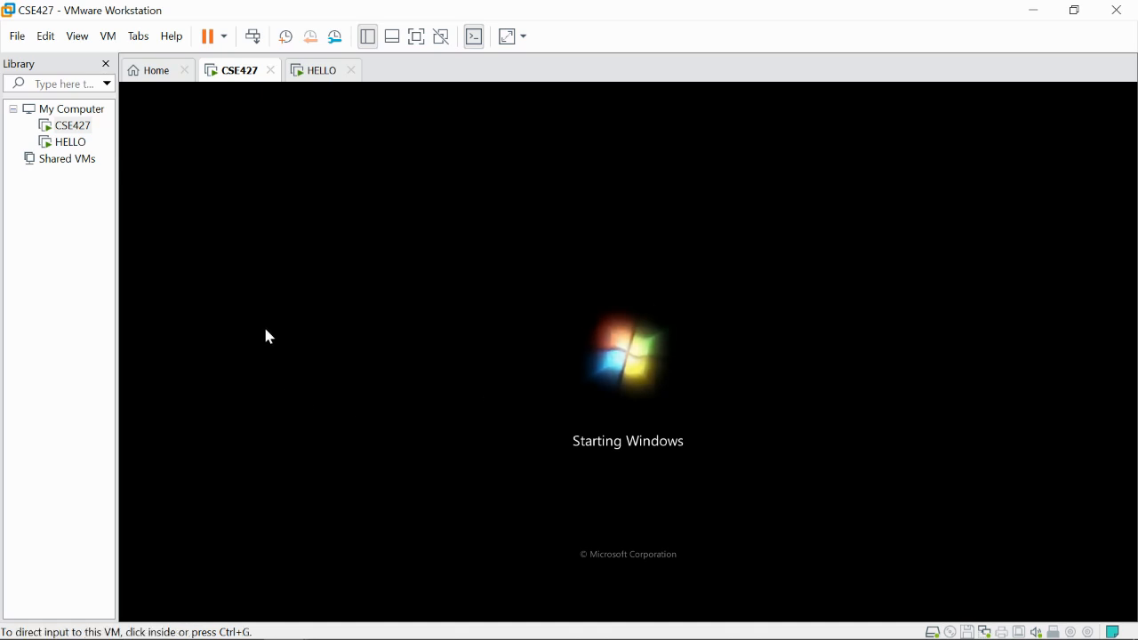
pyautogui.click(468, 317)
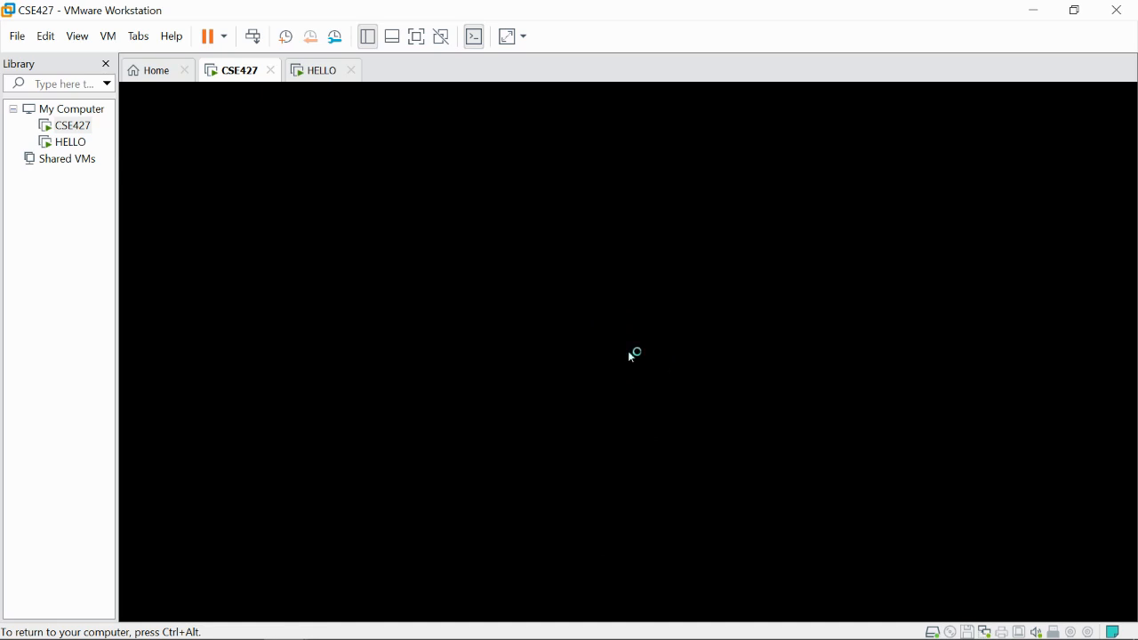
# - Sign in to the CSE427 Windows 7 guest with the account password
pyautogui.hotkey('ctrl', 'alt')
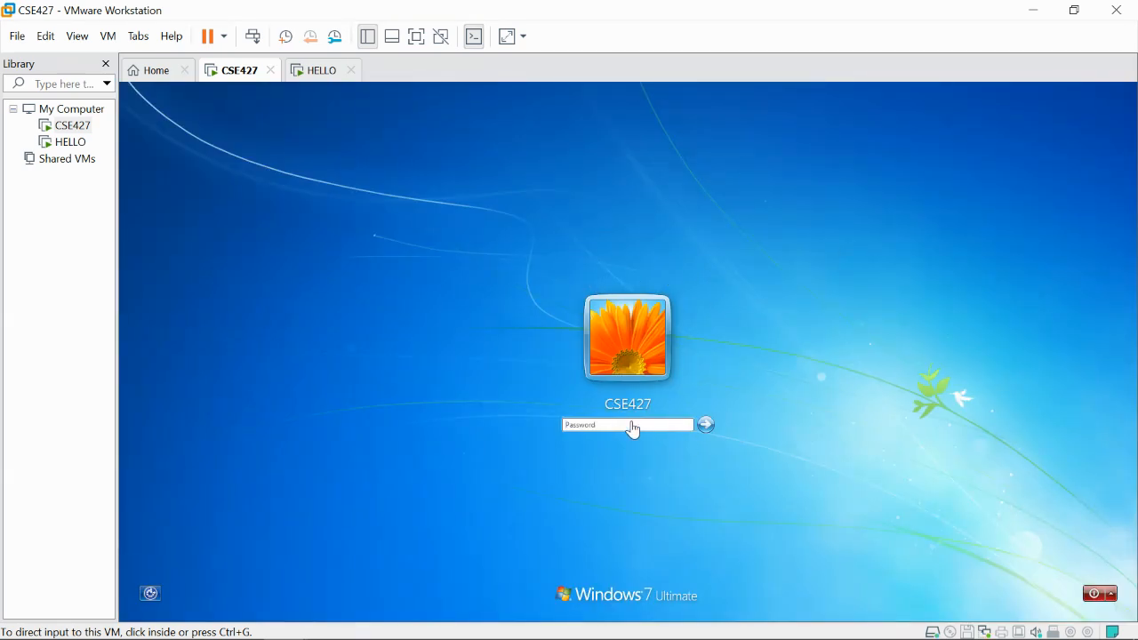
pyautogui.click(634, 431)
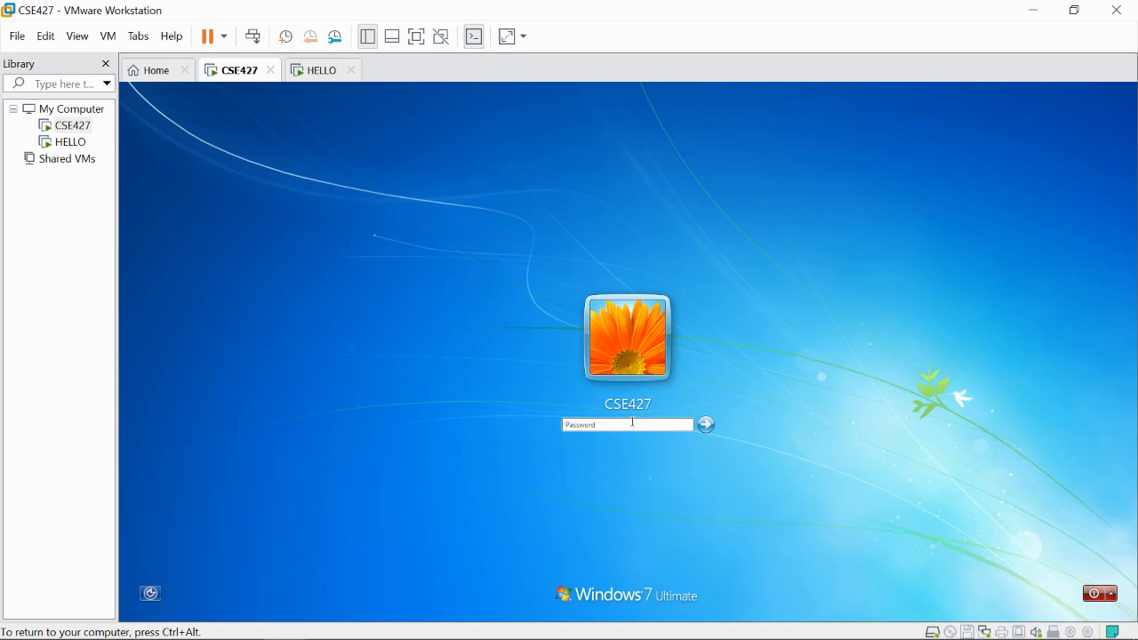
pyautogui.write('1')
pyautogui.press('BackSpace')
pyautogui.press('BackSpace')
pyautogui.press('BackSpace')
pyautogui.write('1')
pyautogui.press('Return')
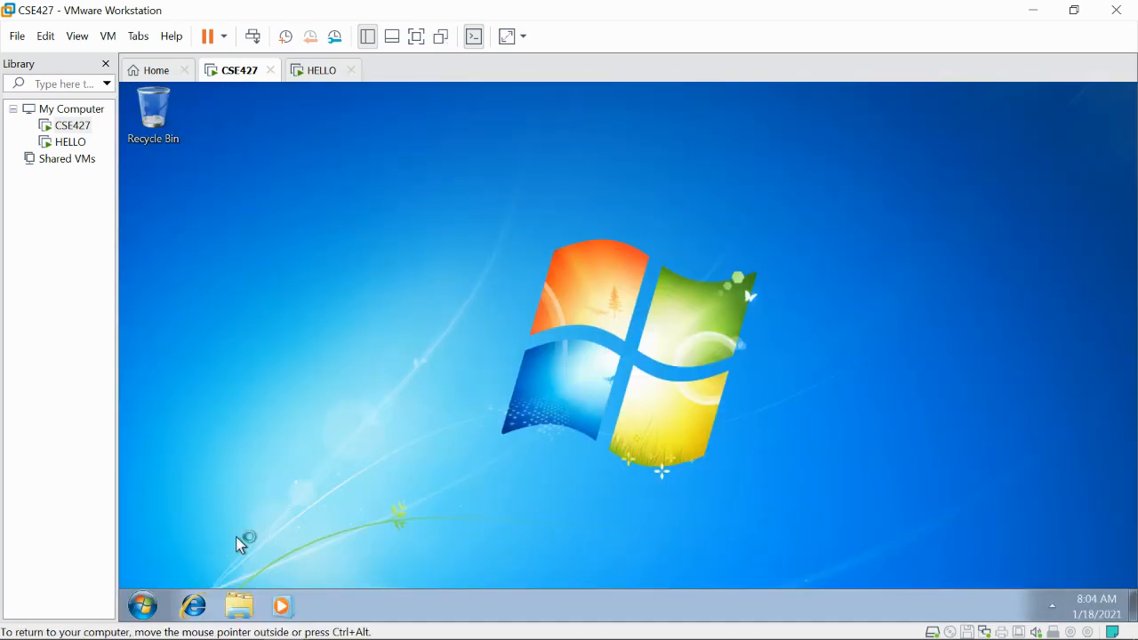
# - View Local Disk (C:) in the guest's Computer window and check Task Manager's Performance graphs
pyautogui.click(239, 607)
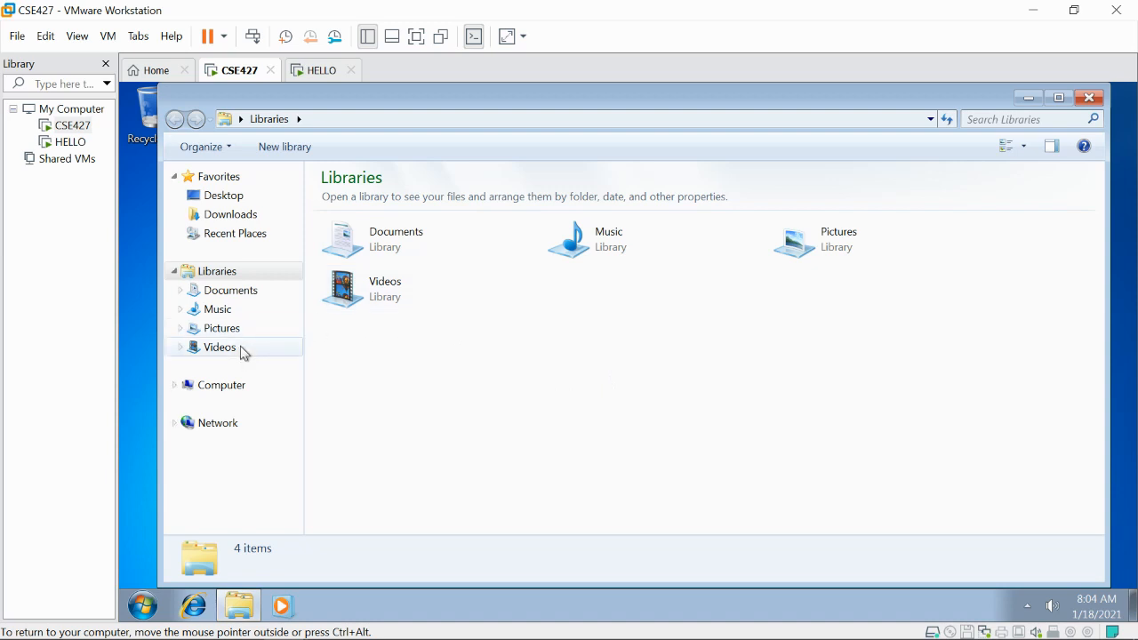
pyautogui.click(212, 391)
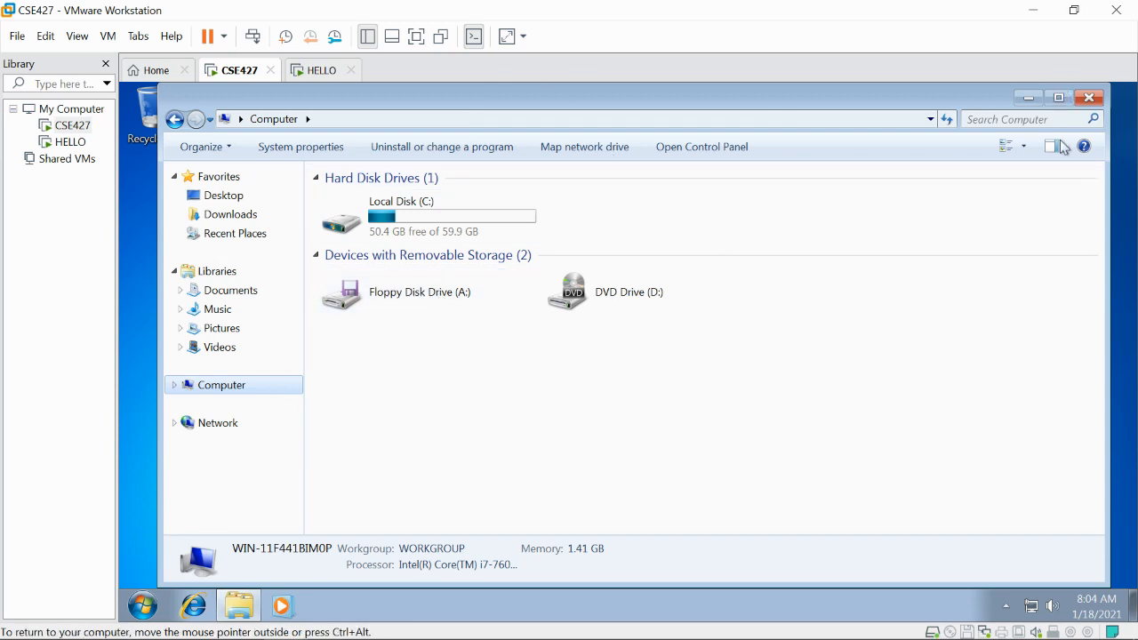
pyautogui.hotkey('ctrl', 'shift', 'Escape')
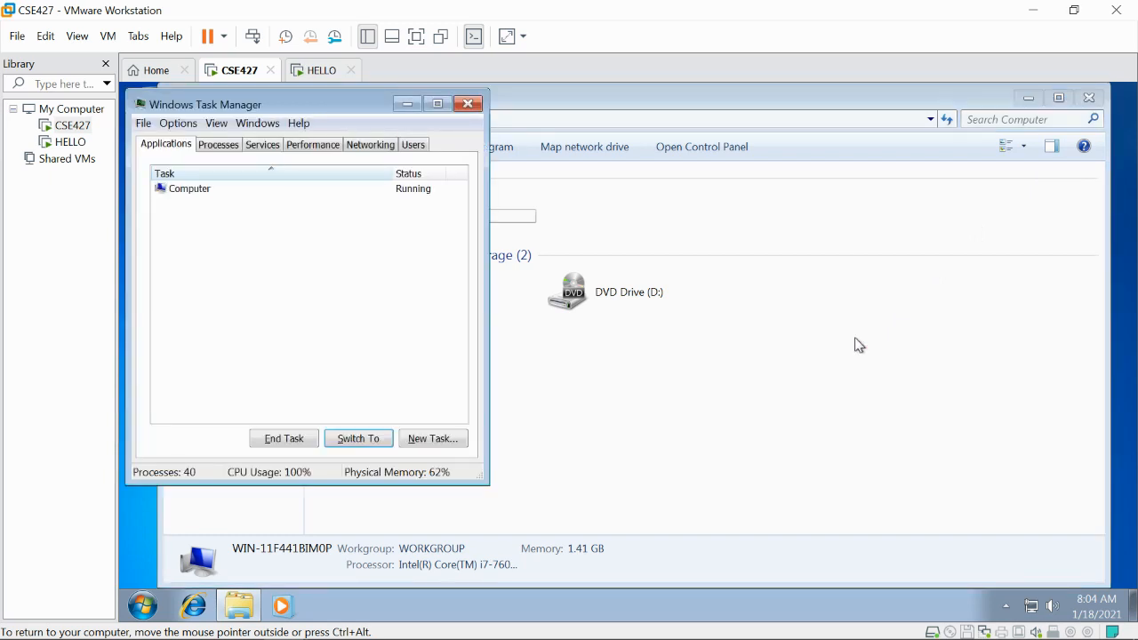
pyautogui.click(192, 192)
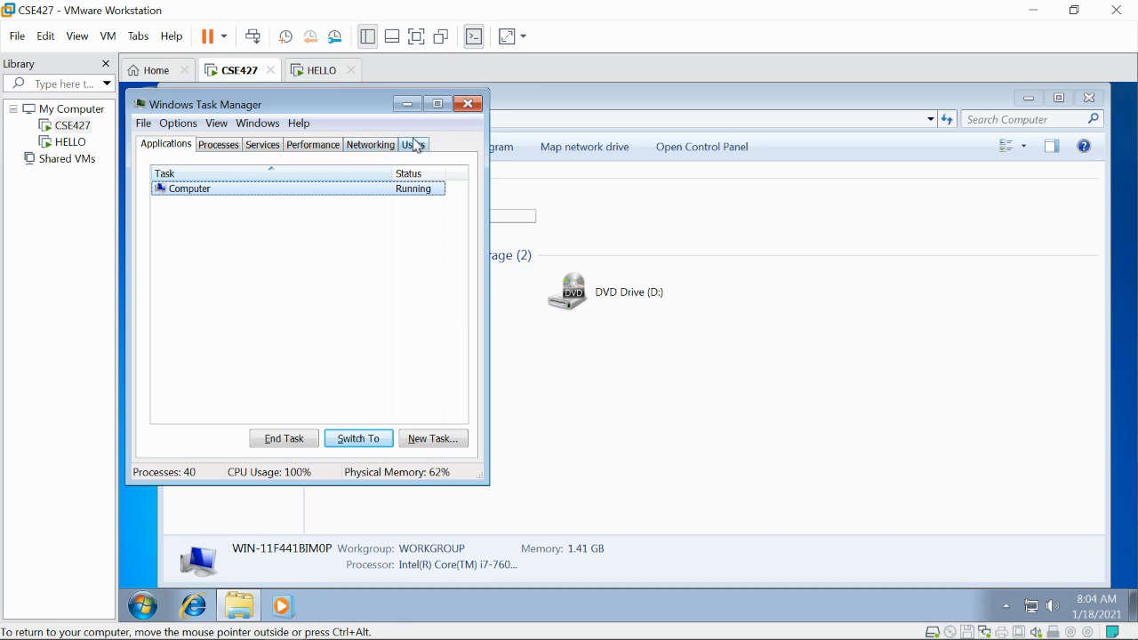
pyautogui.click(305, 145)
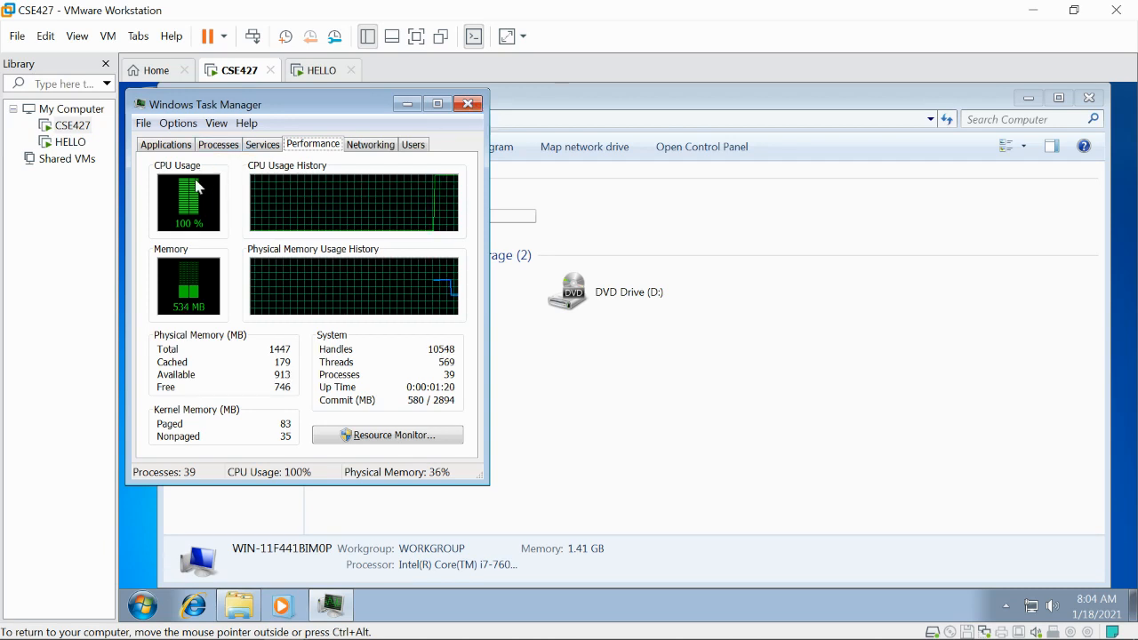
pyautogui.click(468, 105)
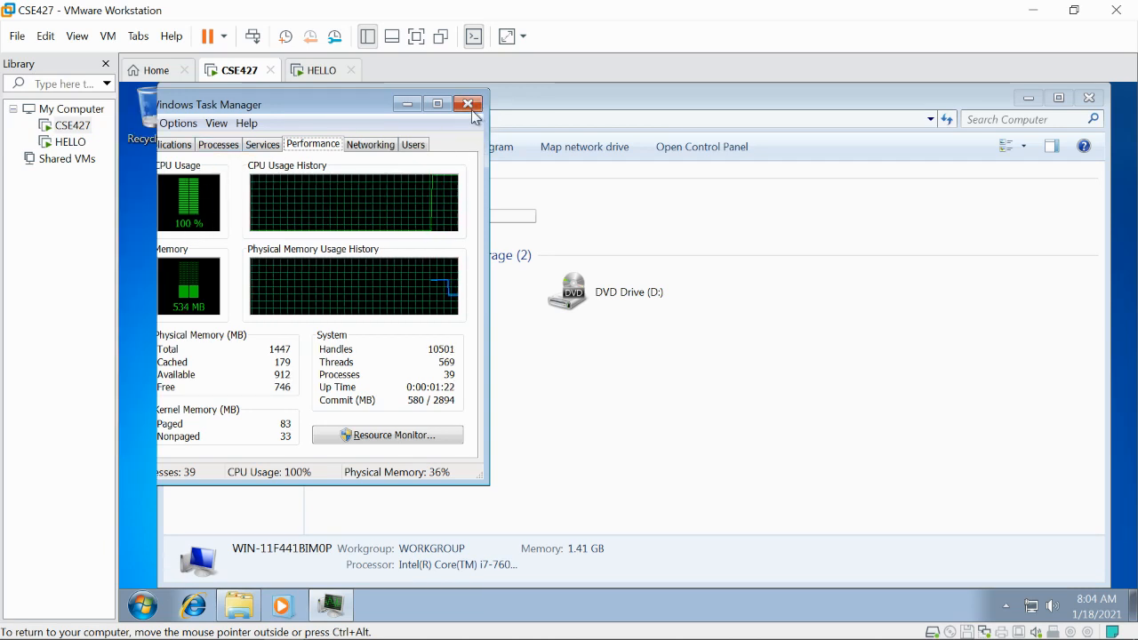
# - Close the guest's Computer window and bring the Screen Recorder controls forward
pyautogui.click(1089, 98)
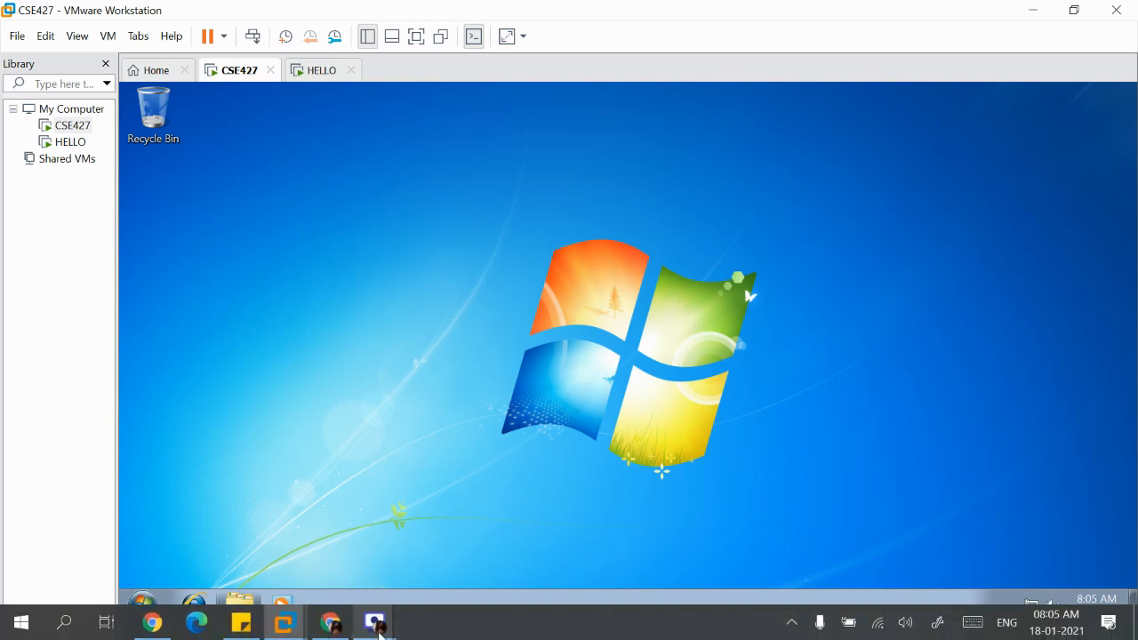
pyautogui.moveTo(380, 633)
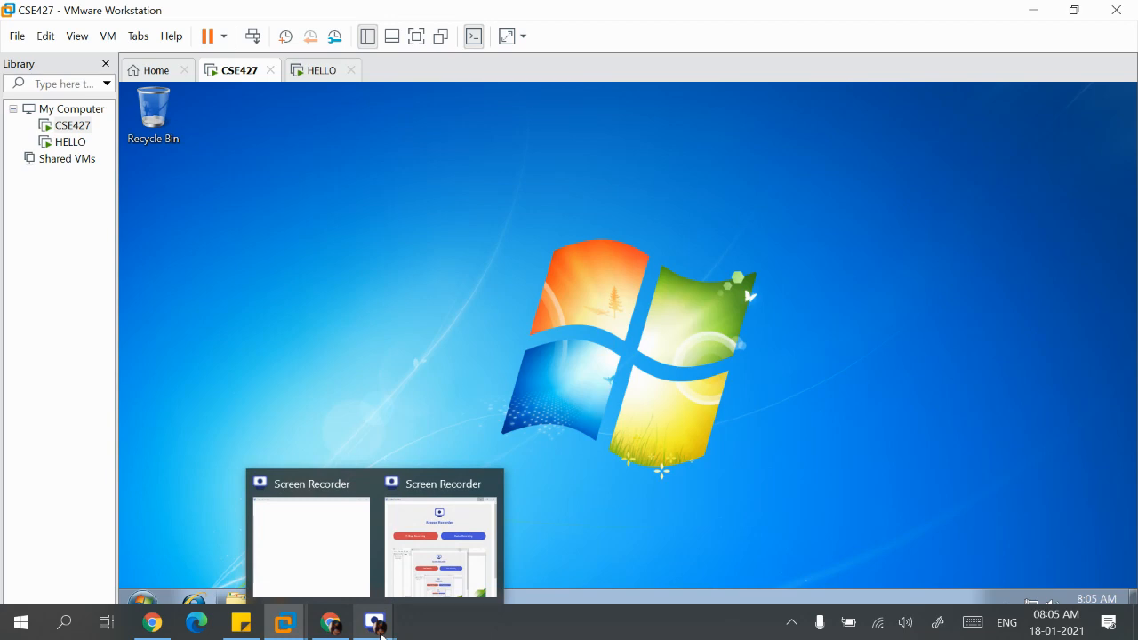
pyautogui.click(380, 634)
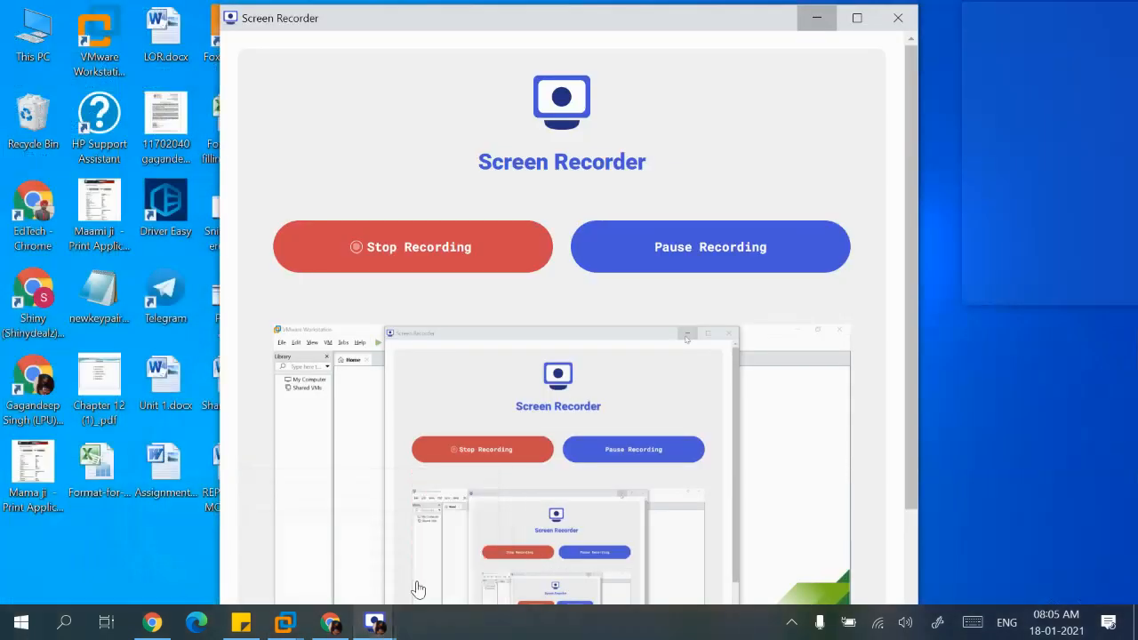
pyautogui.click(440, 538)
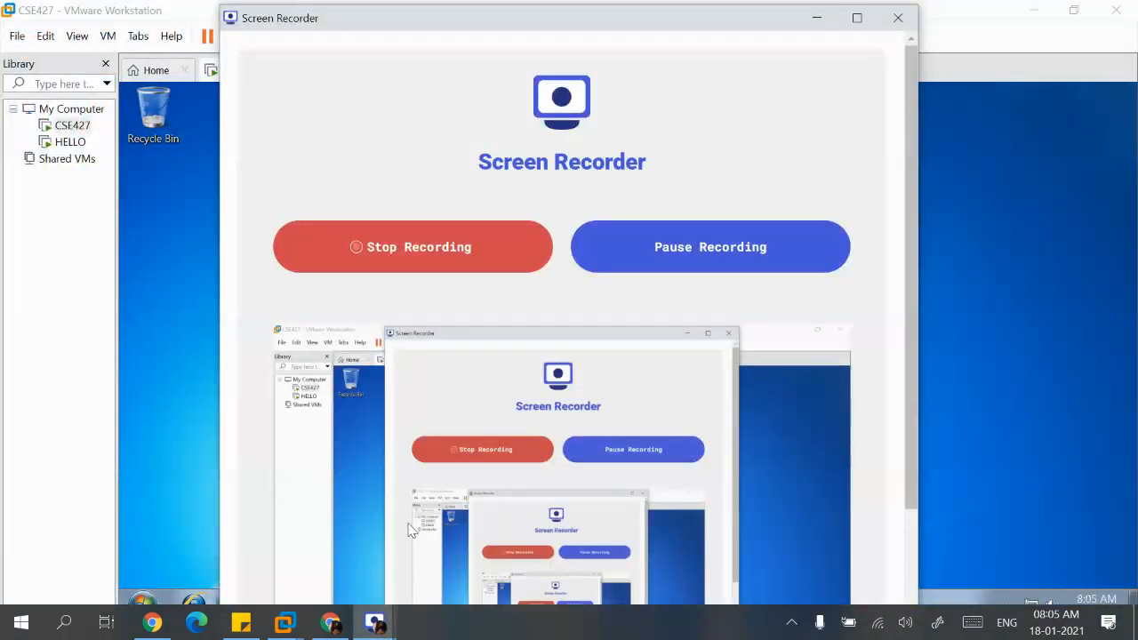